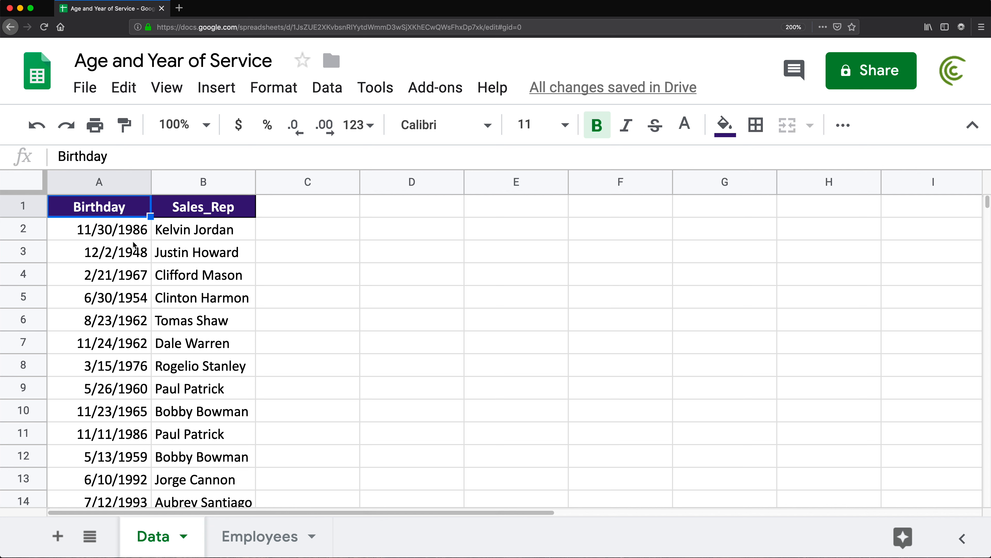
Step: Add the column header Age in cell C1, beside the Sales_Rep column
{"action": "left_click", "coordinate": [113, 234]}
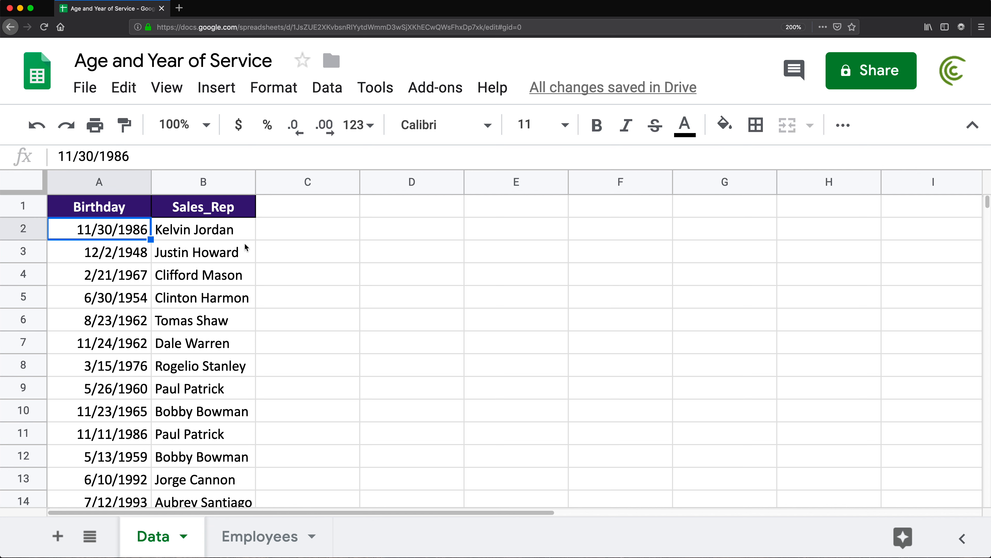
{"action": "left_click_drag", "start_coordinate": [202, 236], "coordinate": [197, 394]}
{"action": "left_click", "coordinate": [267, 215]}
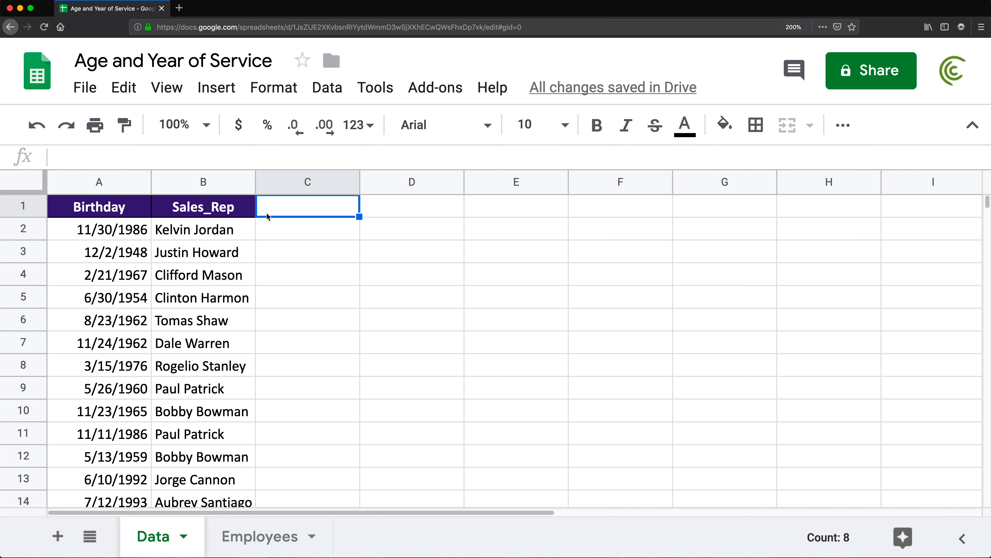
{"action": "type", "text": "A"}
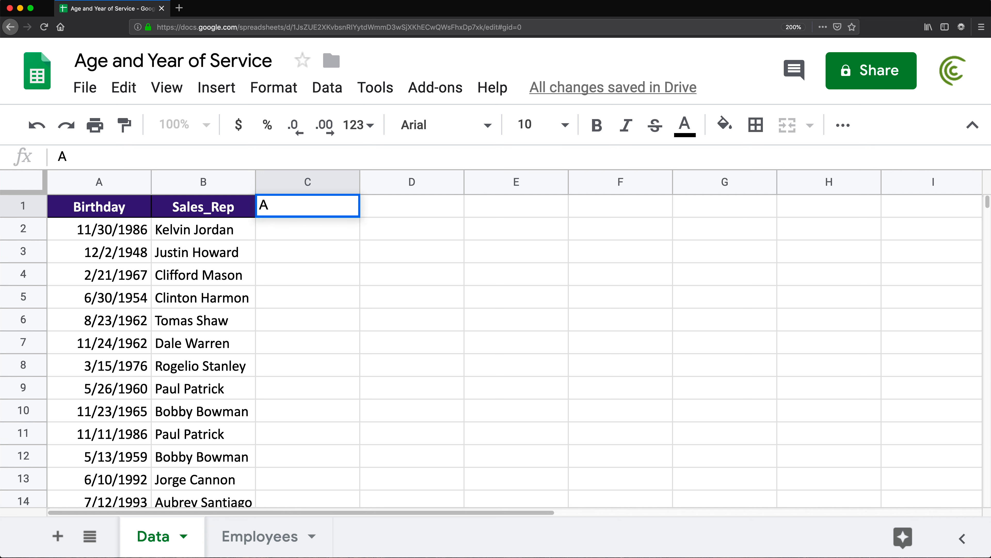
{"action": "type", "text": "ge"}
{"action": "key", "text": "Return"}
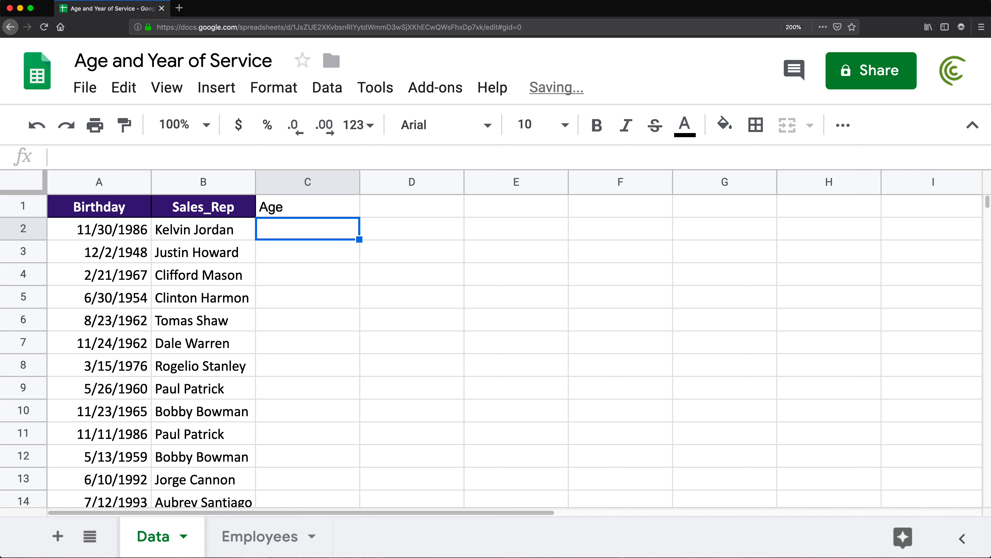
Step: Copy the Sales_Rep header's formatting onto the Age header in C1
{"action": "left_click", "coordinate": [209, 210]}
{"action": "left_click", "coordinate": [124, 125]}
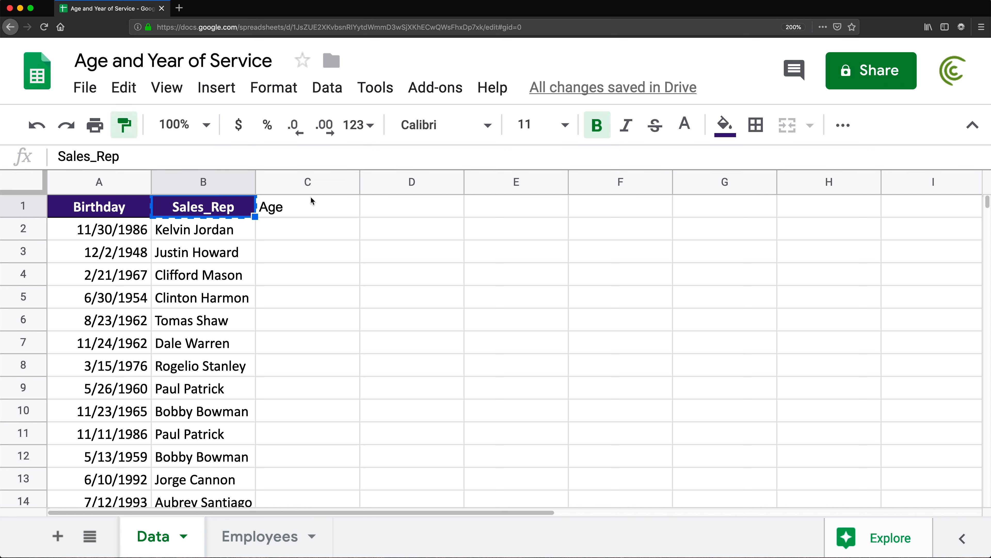
{"action": "left_click", "coordinate": [296, 211]}
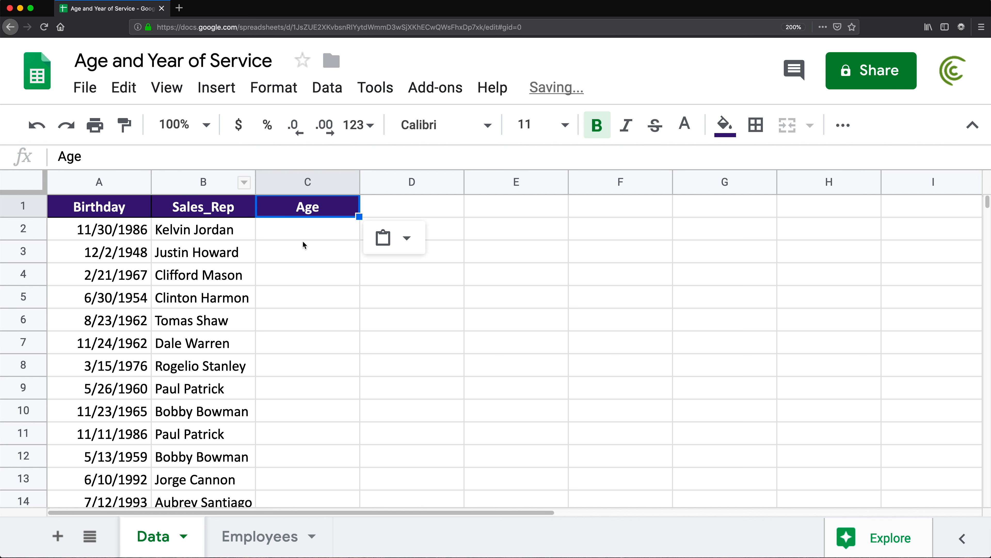
Step: Enter =DATEDIF(A2,"7/10/2019","Y") in C2 to calculate the age in years from the birthday
{"action": "left_click", "coordinate": [298, 234]}
{"action": "left_click", "coordinate": [109, 230]}
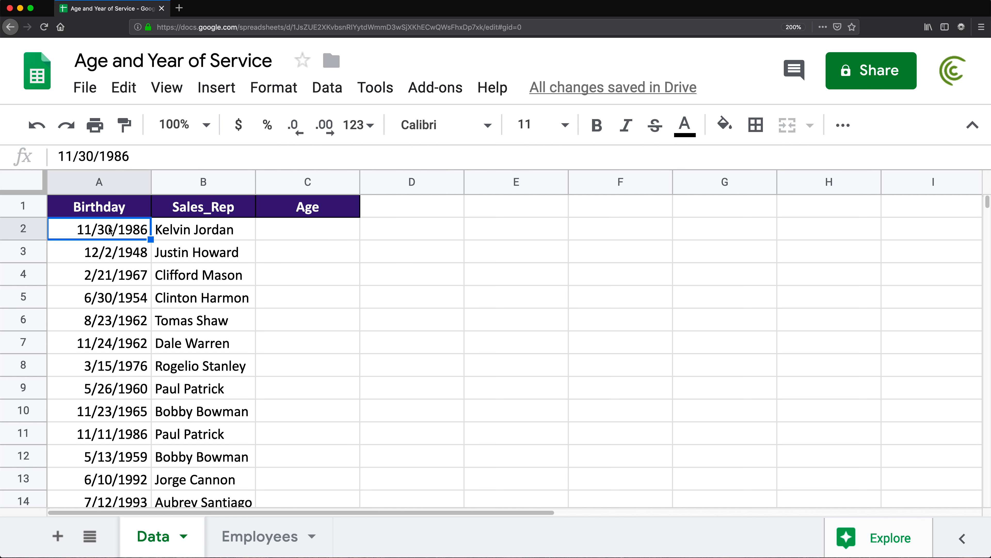
{"action": "left_click", "coordinate": [298, 232]}
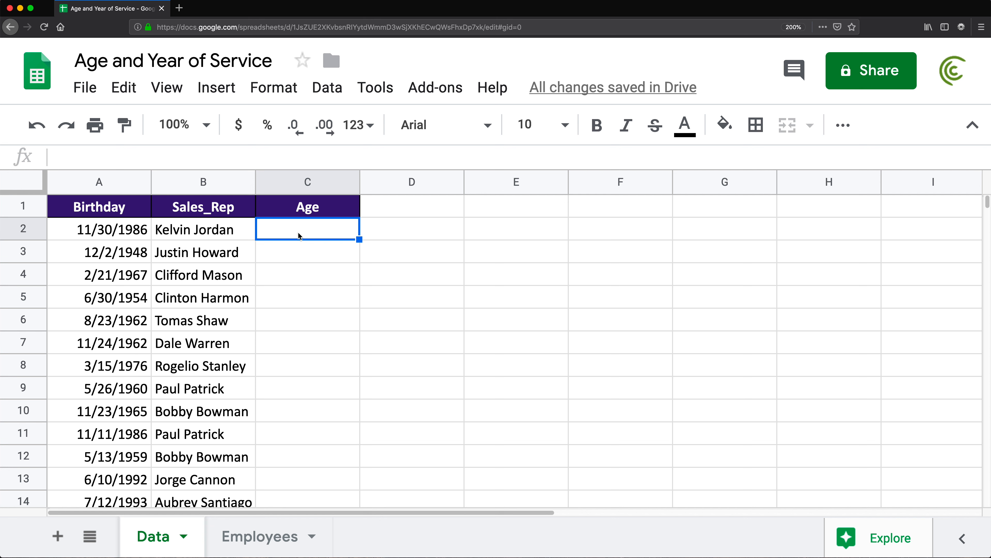
{"action": "type", "text": "="}
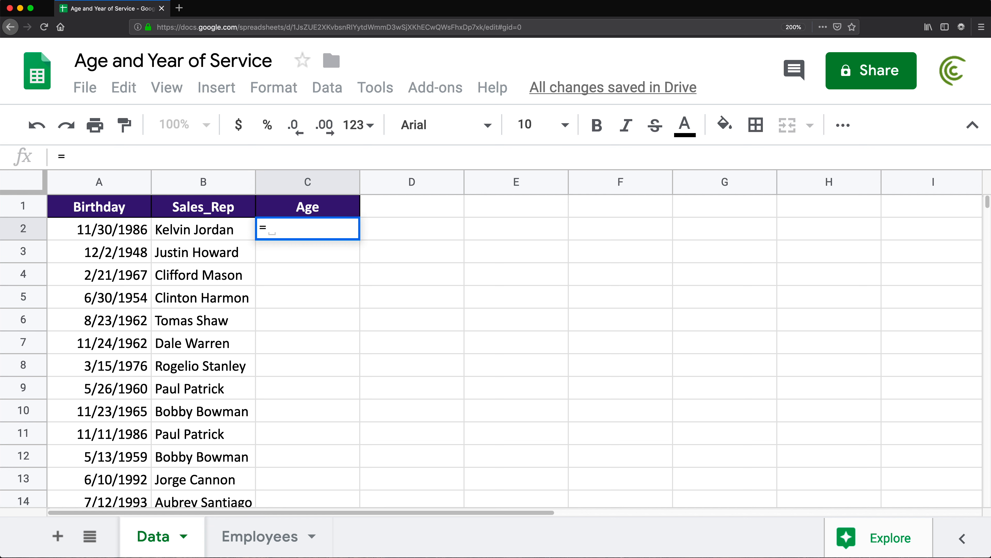
{"action": "type", "text": "DATEDI"}
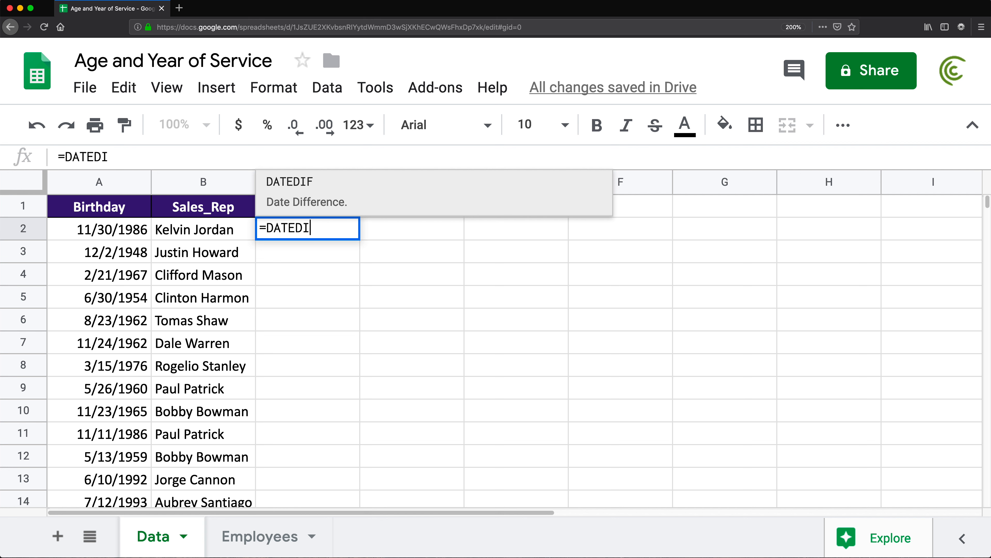
{"action": "left_click", "coordinate": [317, 184]}
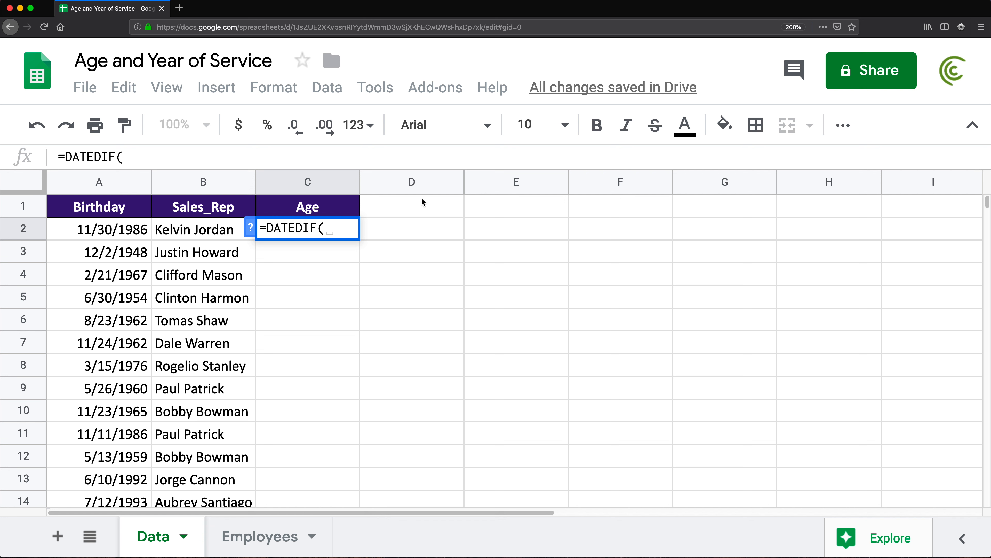
{"action": "left_click", "coordinate": [90, 233]}
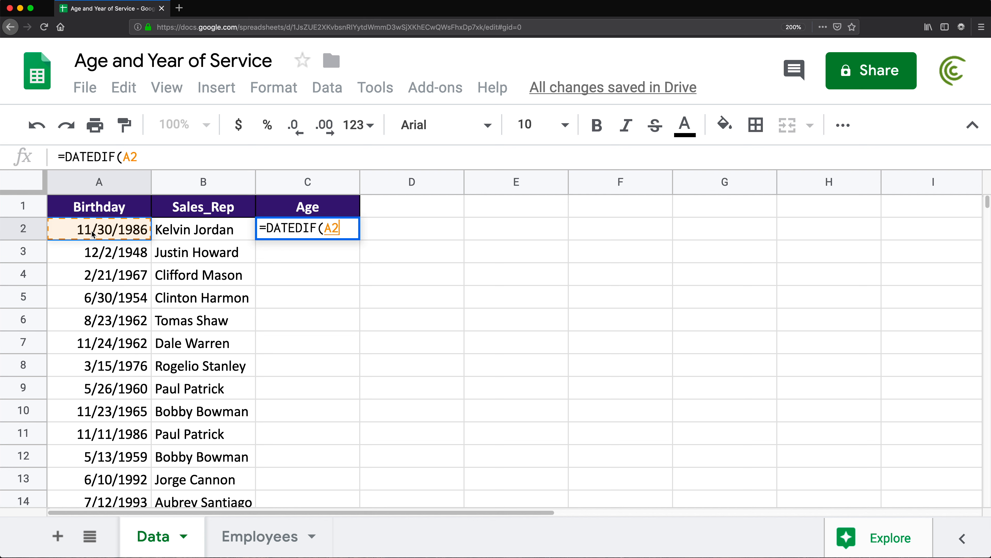
{"action": "type", "text": ","}
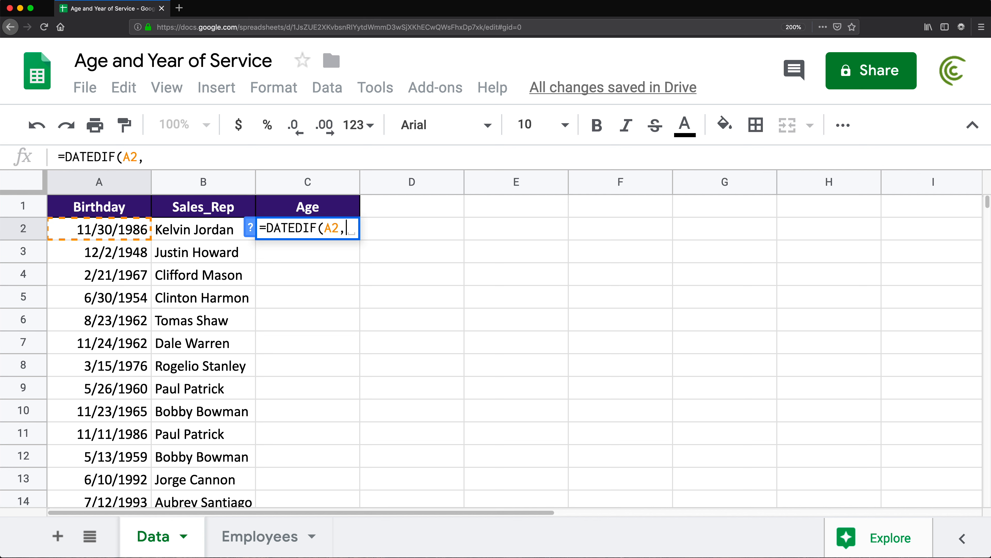
{"action": "type", "text": "\""}
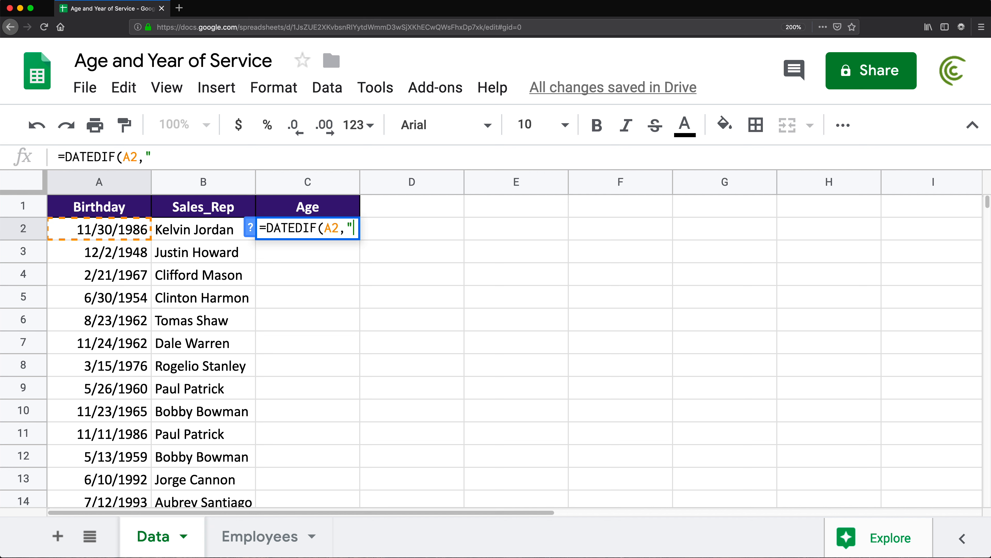
{"action": "type", "text": "7/10"}
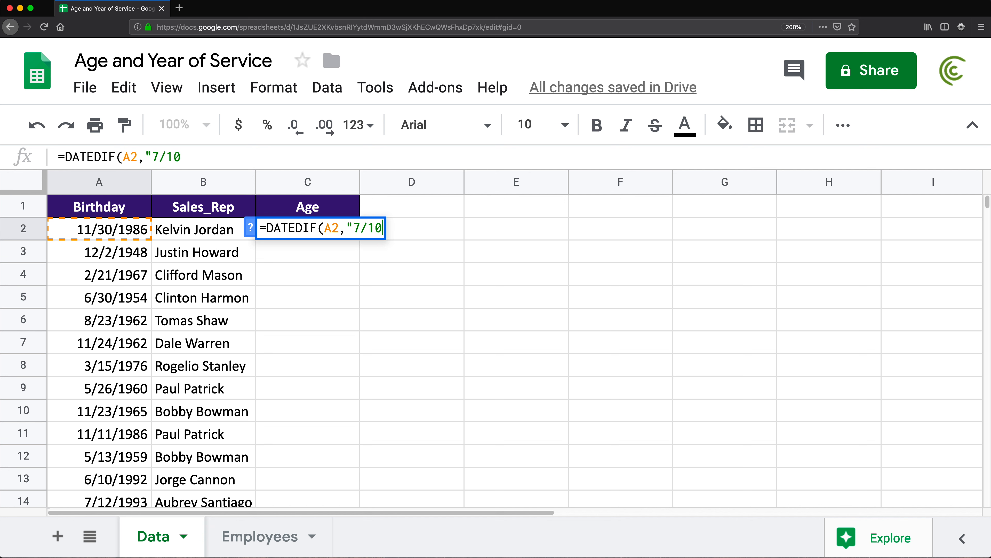
{"action": "type", "text": "/2019\", "}
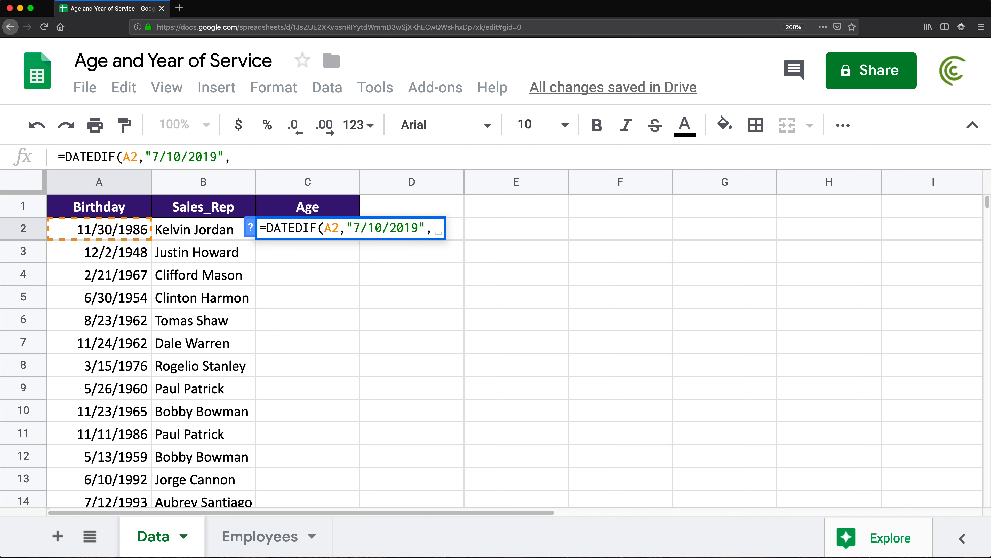
{"action": "type", "text": "\"Y"}
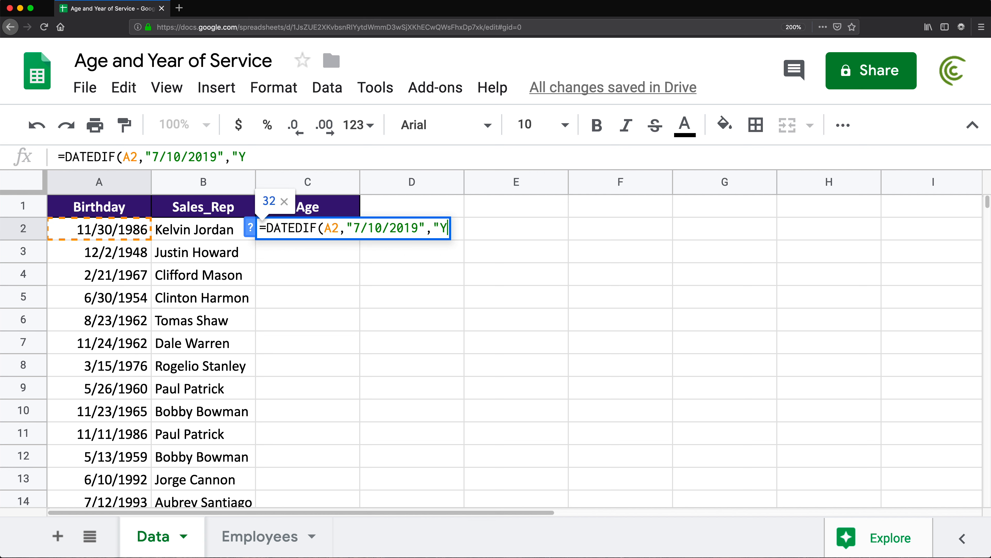
{"action": "type", "text": "\")"}
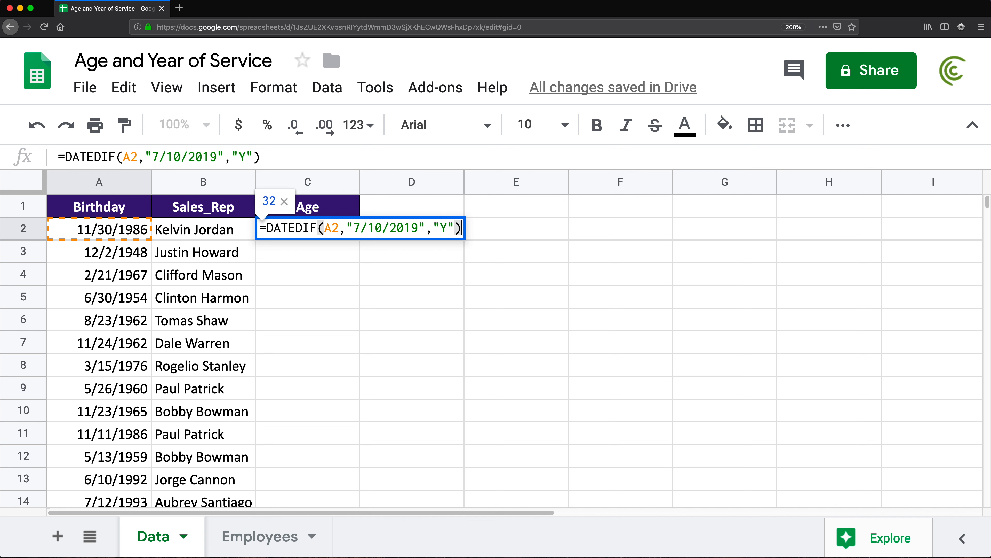
{"action": "key", "text": "Return"}
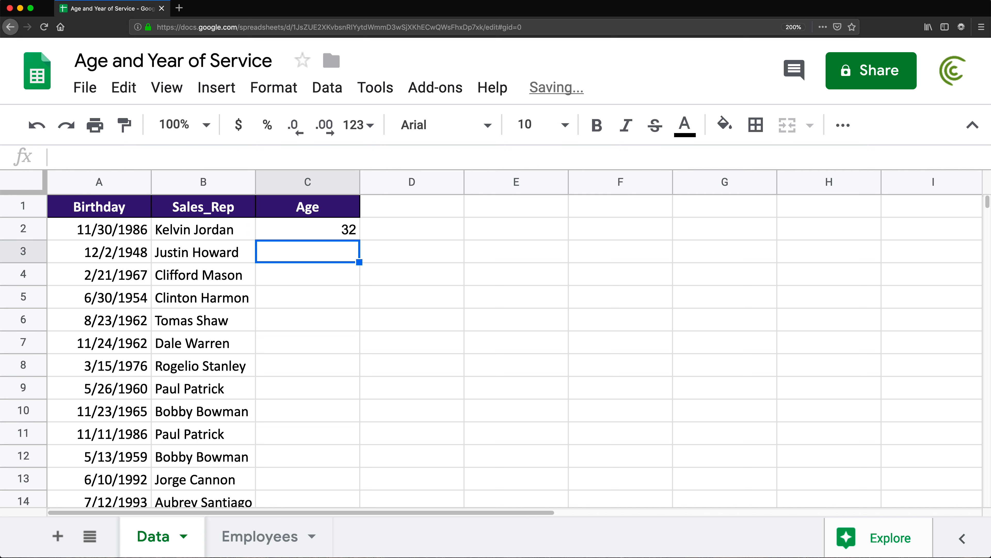
Step: Fill the DATEDIF formula from C2 down the Age column for all sales reps
{"action": "left_click", "coordinate": [317, 237]}
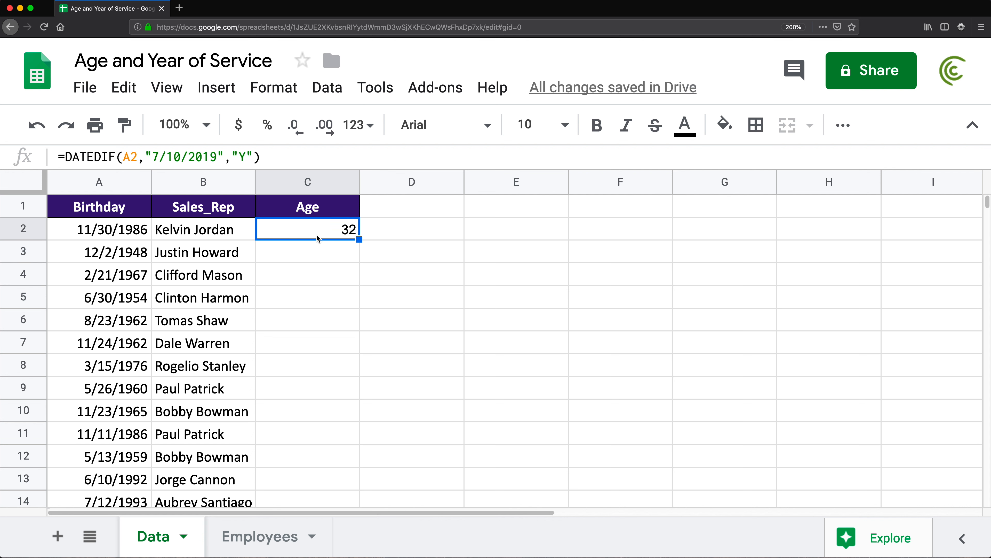
{"action": "left_click", "coordinate": [134, 230]}
{"action": "left_click", "coordinate": [351, 233]}
{"action": "double_click", "coordinate": [359, 238]}
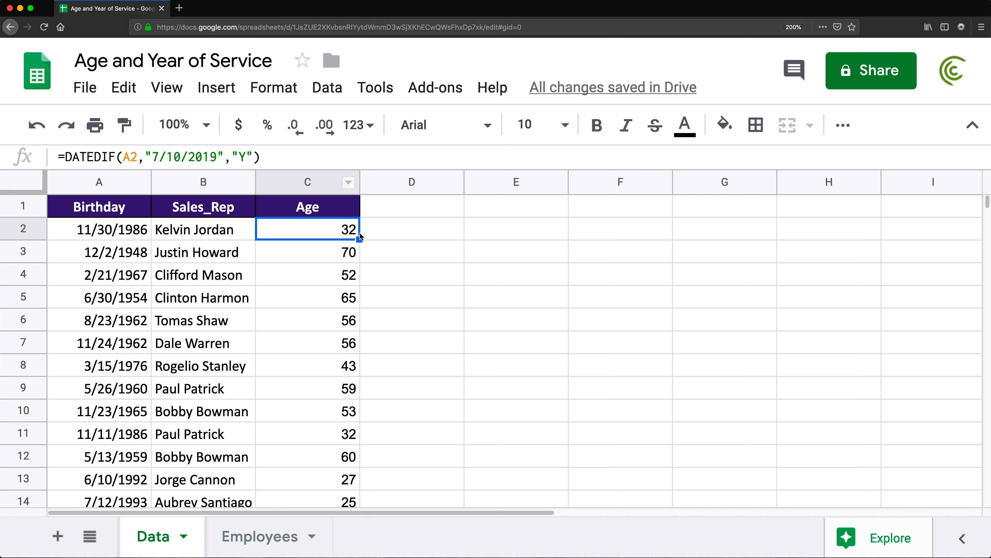
{"action": "key", "text": "Down"}
Step: Replace the fixed end date in C2's DATEDIF formula with TODAY() and fill the formula down the Age column
{"action": "double_click", "coordinate": [329, 229]}
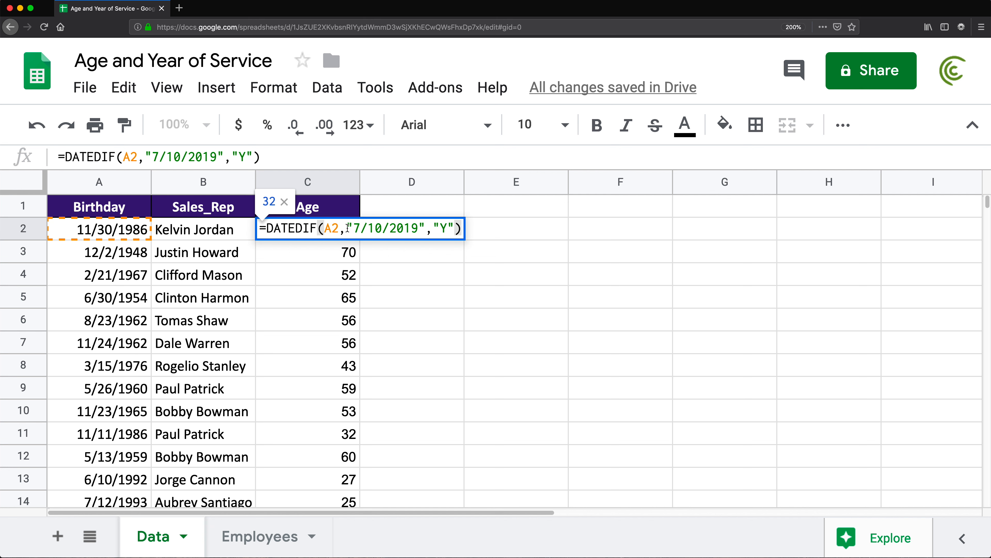
{"action": "left_click_drag", "start_coordinate": [349, 226], "coordinate": [426, 227]}
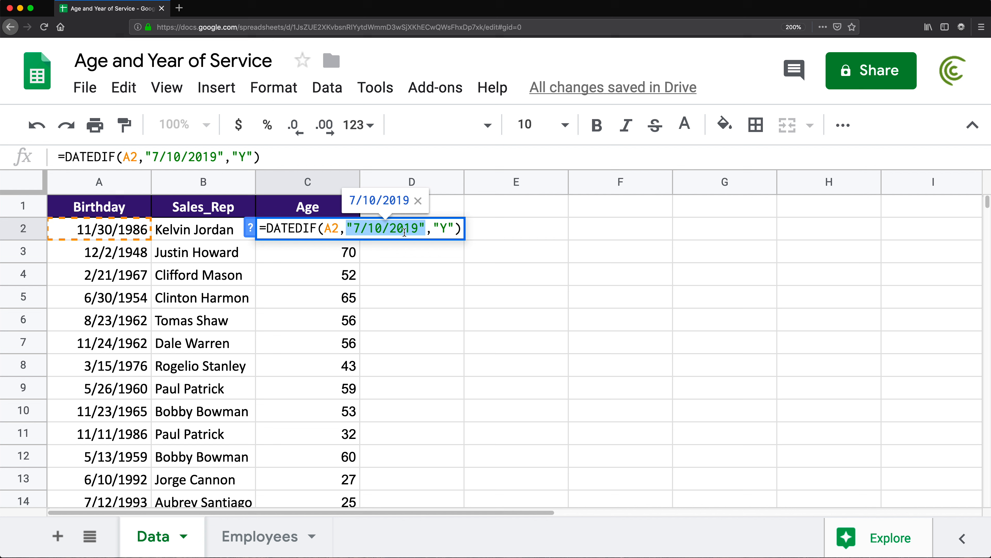
{"action": "type", "text": "TODAY"}
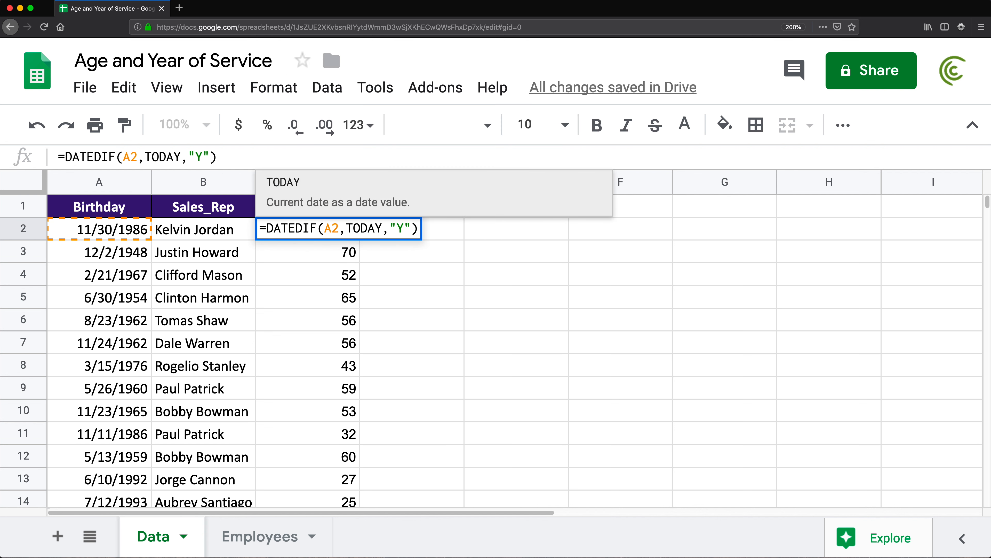
{"action": "type", "text": "()"}
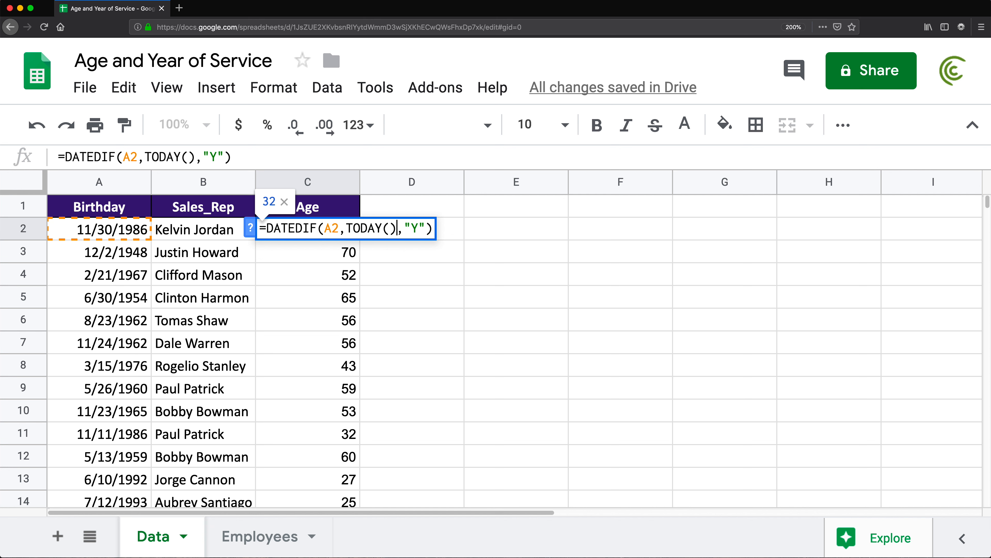
{"action": "key", "text": "Return"}
{"action": "left_click", "coordinate": [332, 229]}
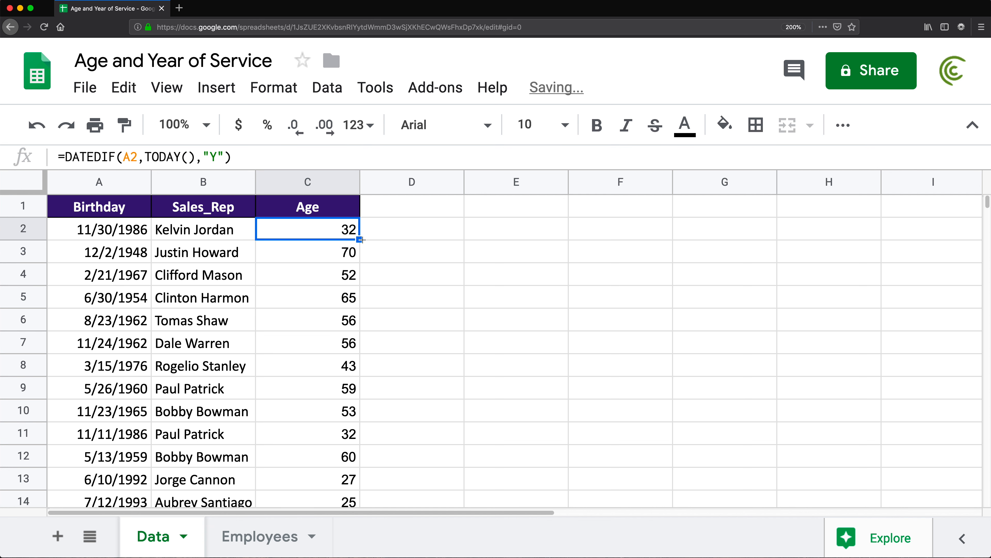
{"action": "left_click_drag", "start_coordinate": [359, 240], "coordinate": [329, 505]}
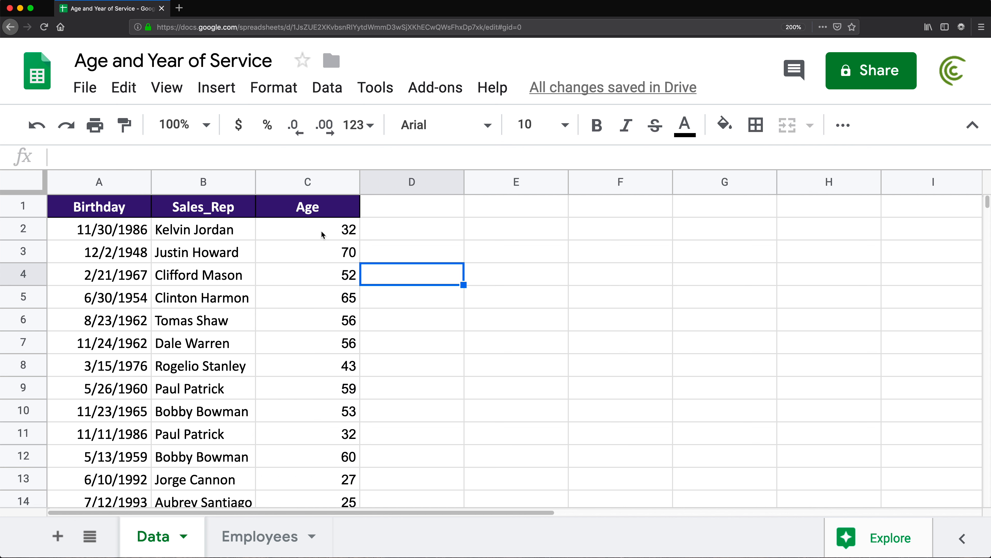
Step: Change the end date in C2's DATEDIF formula from TODAY() back to the fixed date "7/10/2019"
{"action": "double_click", "coordinate": [320, 230]}
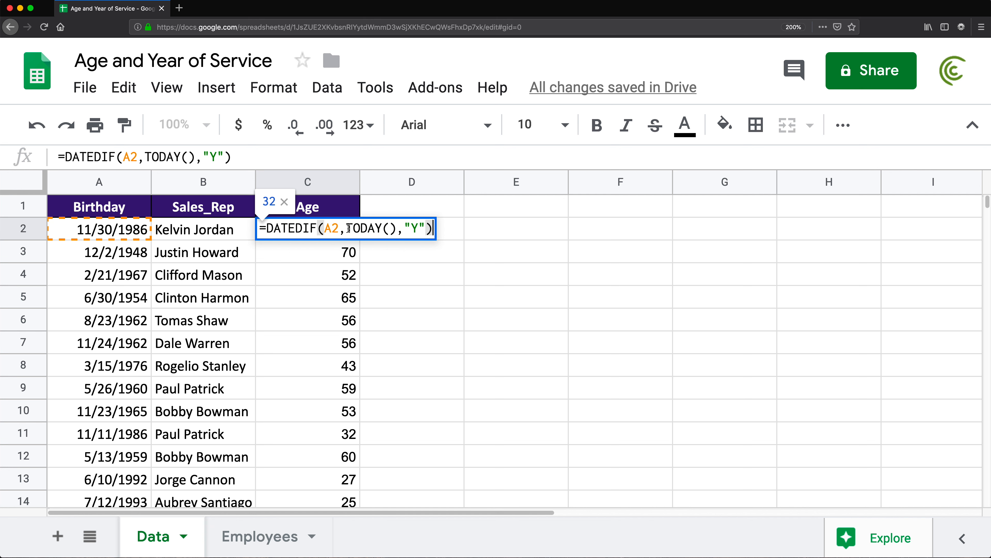
{"action": "left_click_drag", "start_coordinate": [347, 229], "coordinate": [401, 229]}
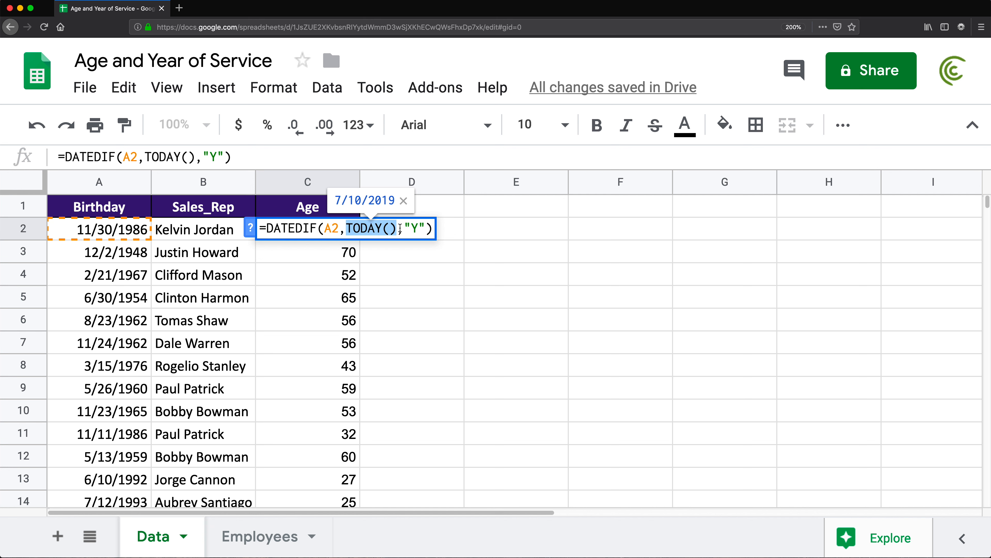
{"action": "key", "text": "End"}
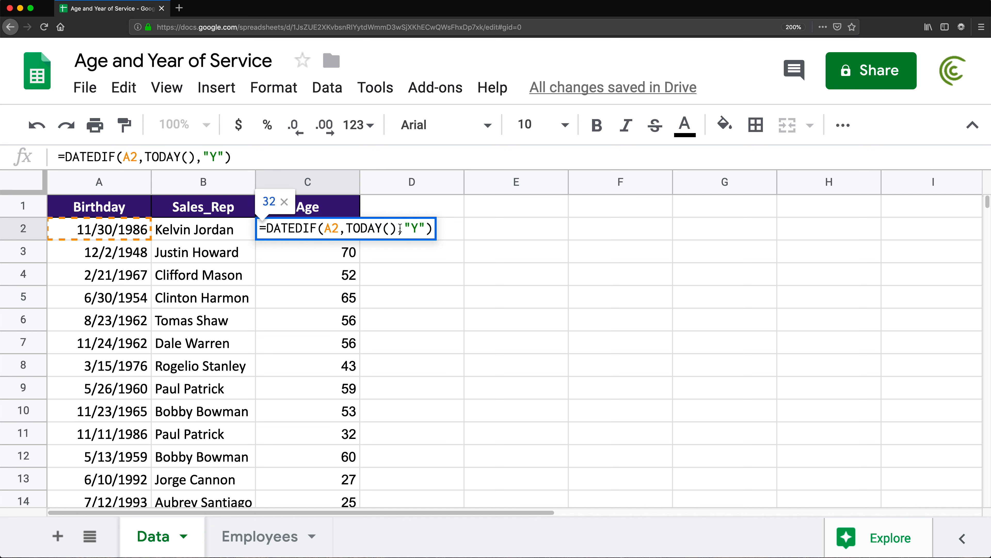
{"action": "key", "text": "Escape"}
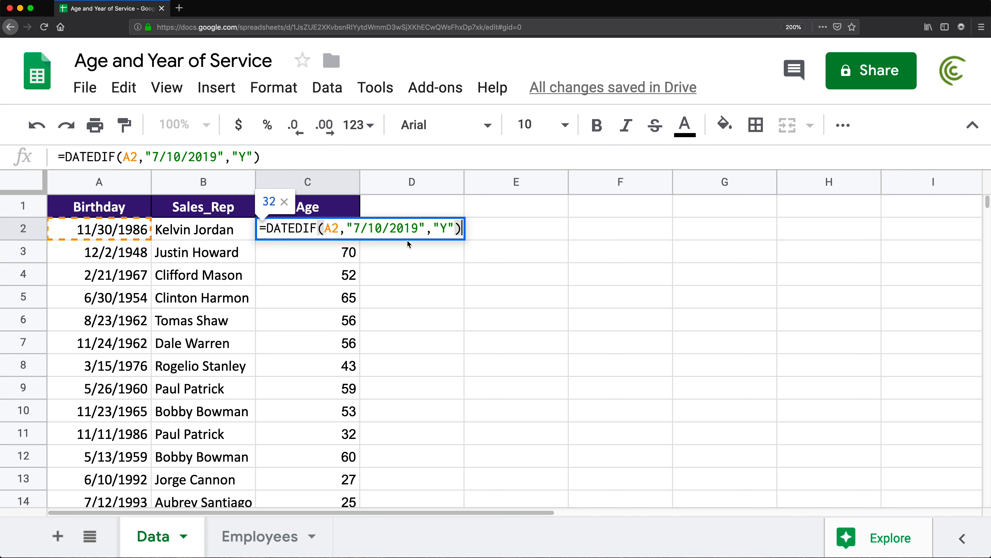
{"action": "key", "text": "Return"}
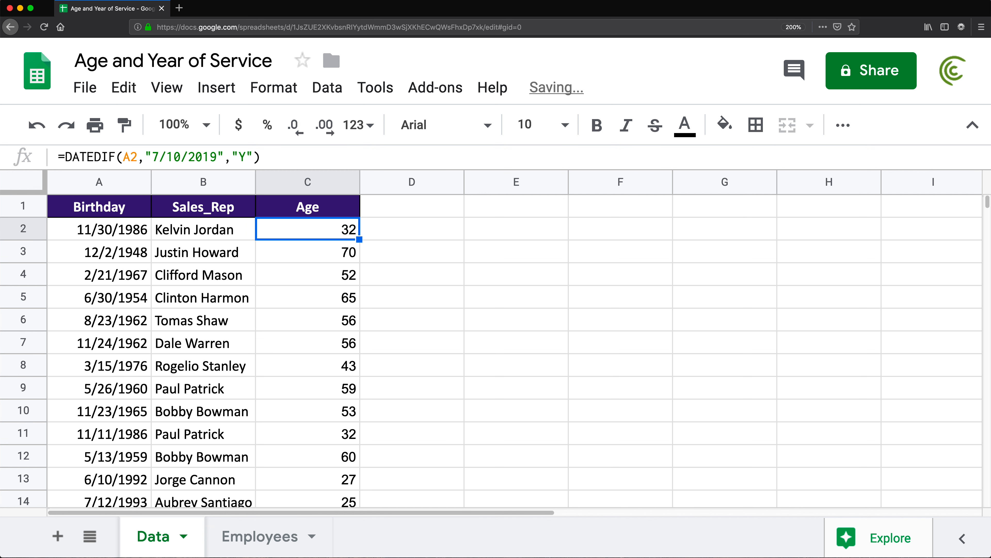
Step: Begin a YEARFRAC formula in D2 with A2 as the start date and "7/10/2019" as the end date
{"action": "left_click", "coordinate": [411, 229]}
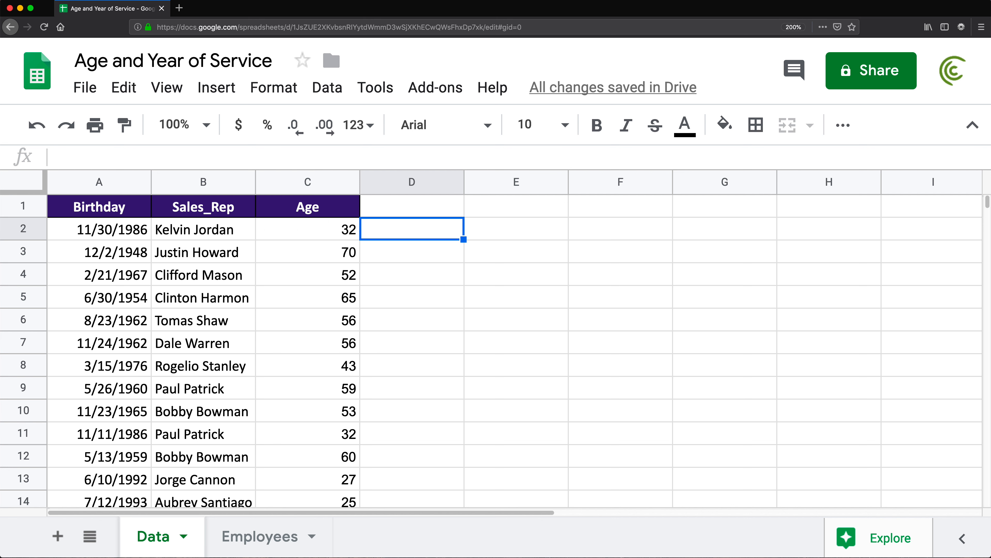
{"action": "type", "text": "=YEAR"}
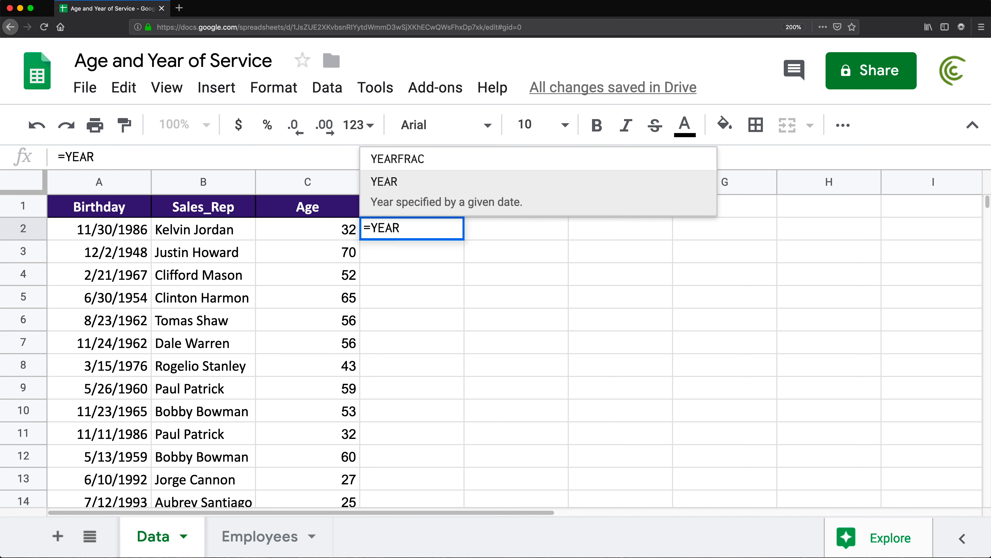
{"action": "key", "text": "Up"}
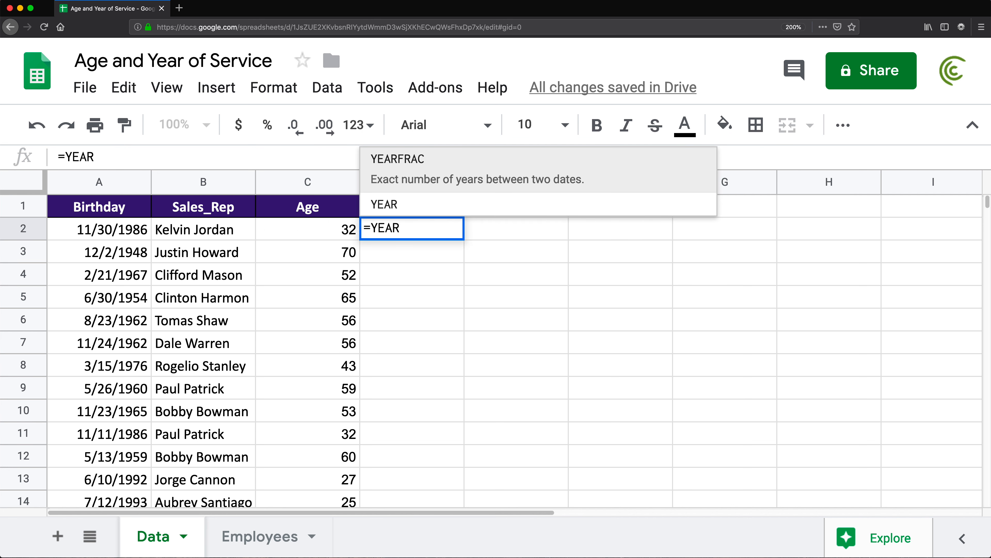
{"action": "key", "text": "Tab"}
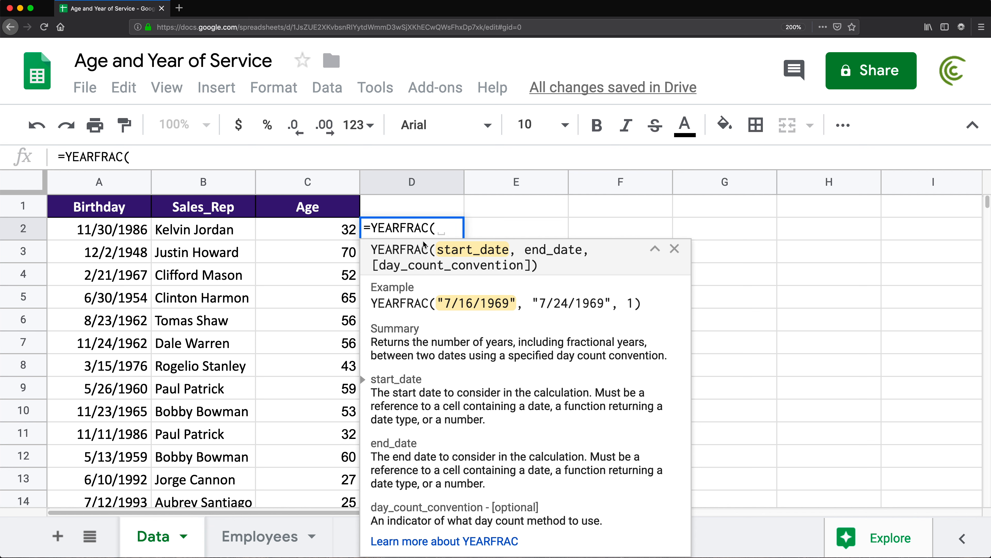
{"action": "left_click", "coordinate": [132, 228]}
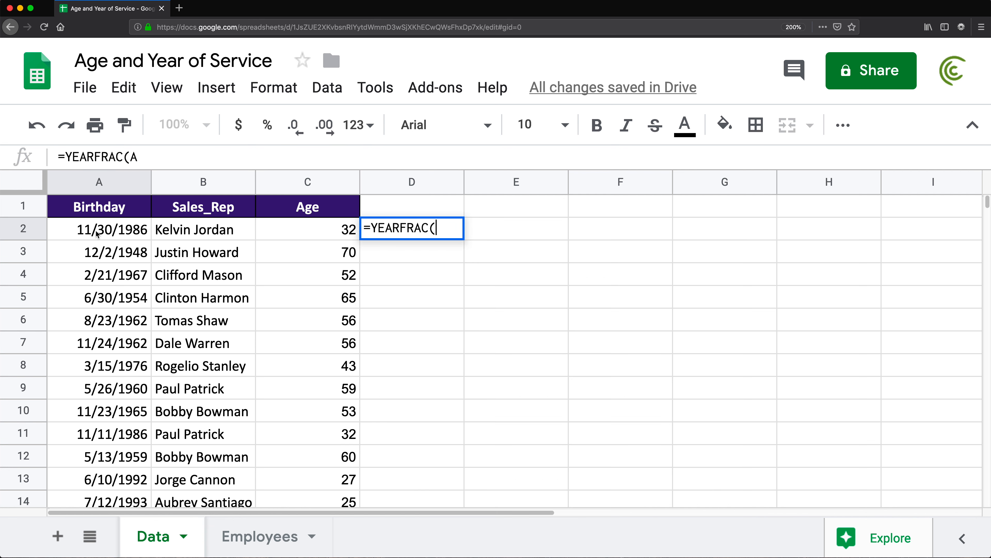
{"action": "type", "text": ",\""}
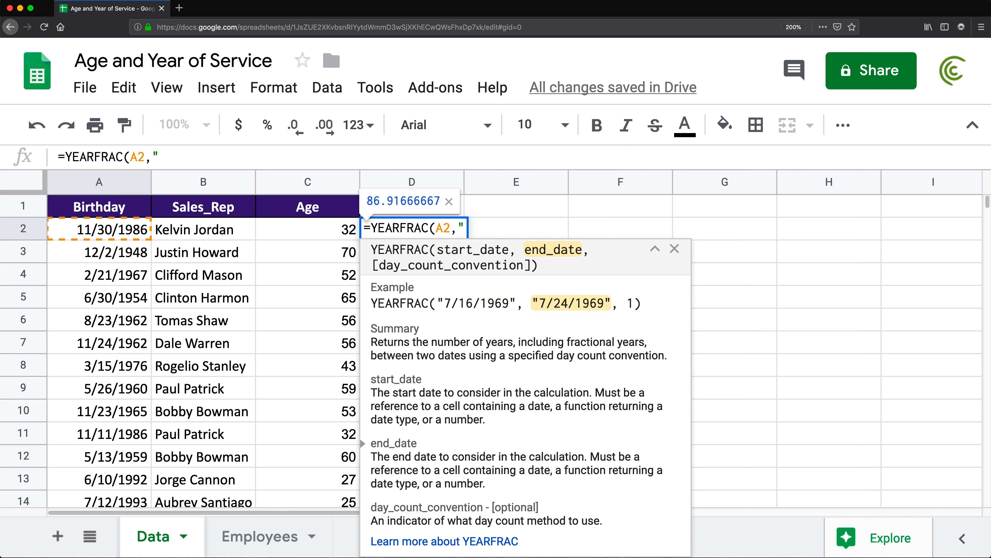
{"action": "type", "text": "7/10/"}
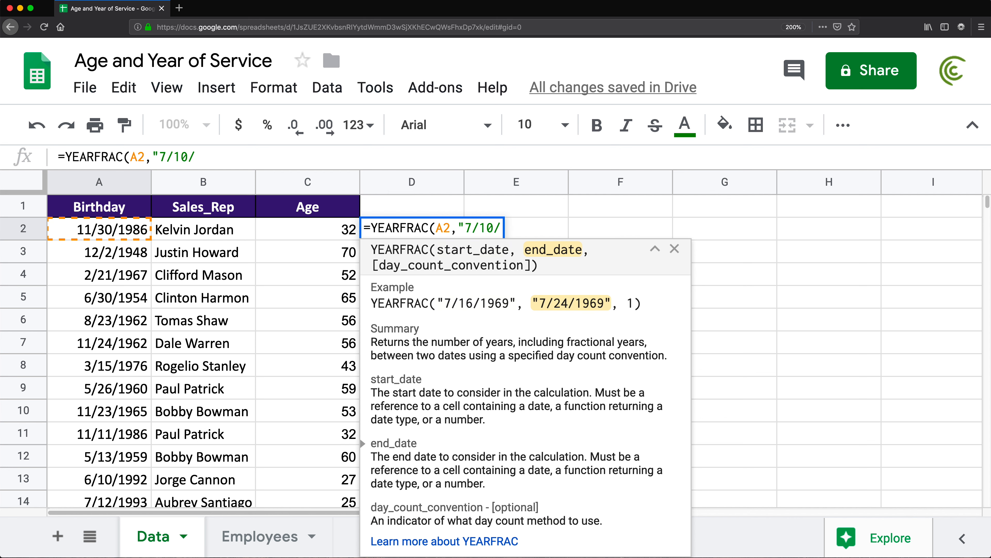
{"action": "type", "text": "2019\""}
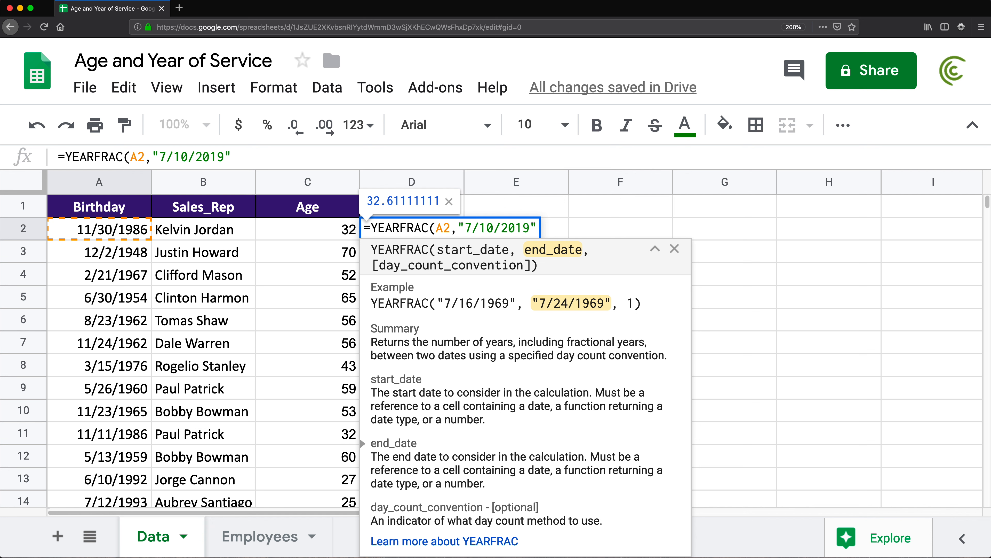
{"action": "type", "text": ","}
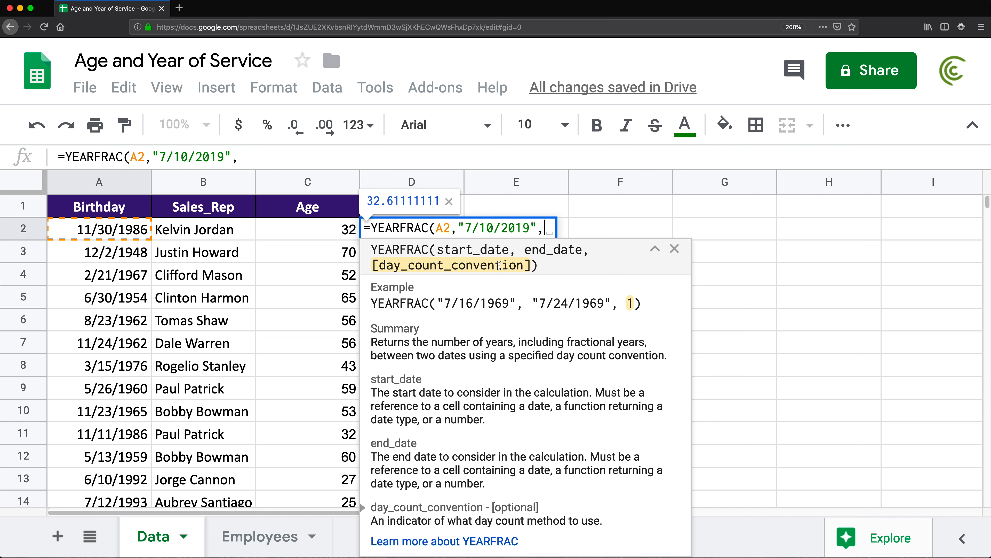
Step: Read the YEARFRAC help article on the day_count_convention argument, covering its default and options 0 and 1, and close it
{"action": "left_click", "coordinate": [492, 542]}
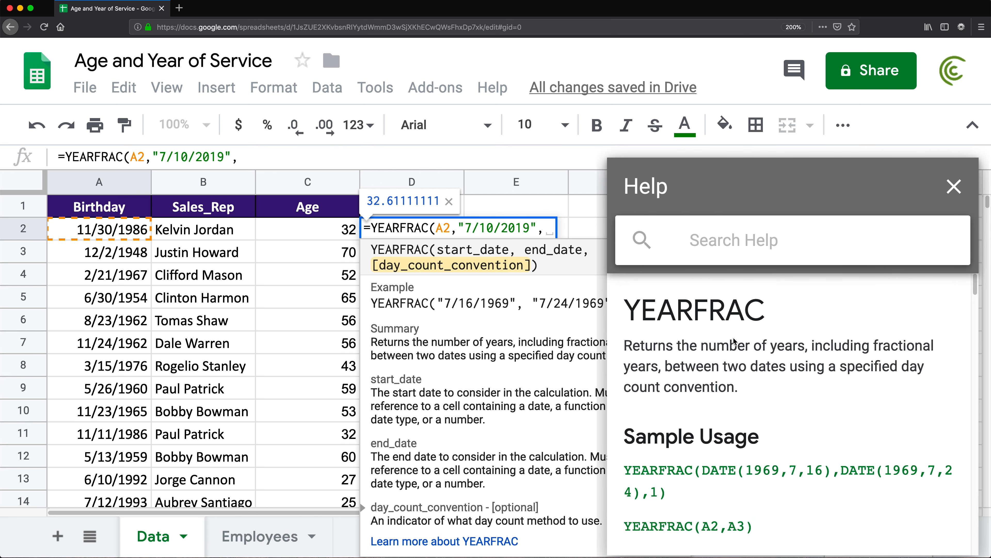
{"action": "scroll", "coordinate": [741, 382], "scroll_direction": "down", "scroll_amount": 10}
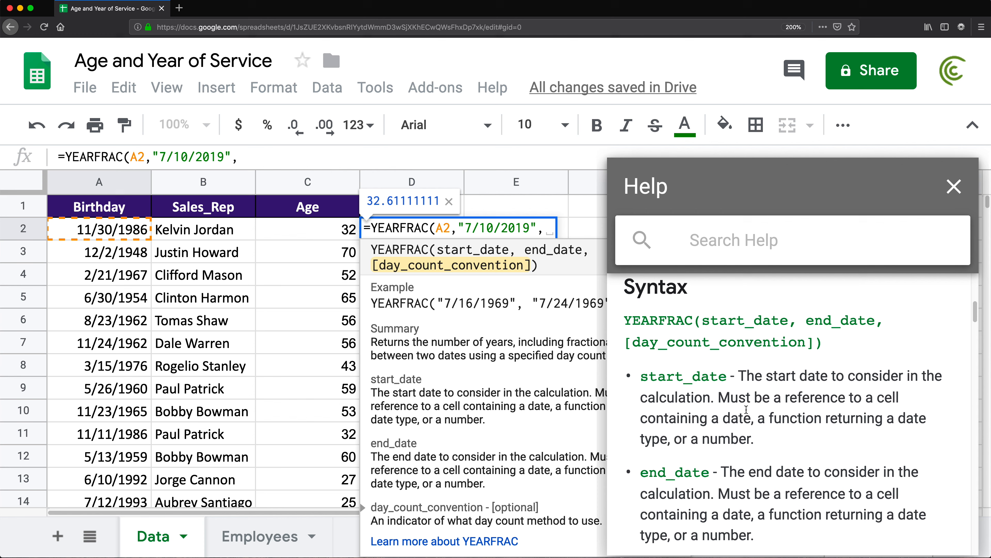
{"action": "scroll", "coordinate": [747, 410], "scroll_direction": "down", "scroll_amount": 6}
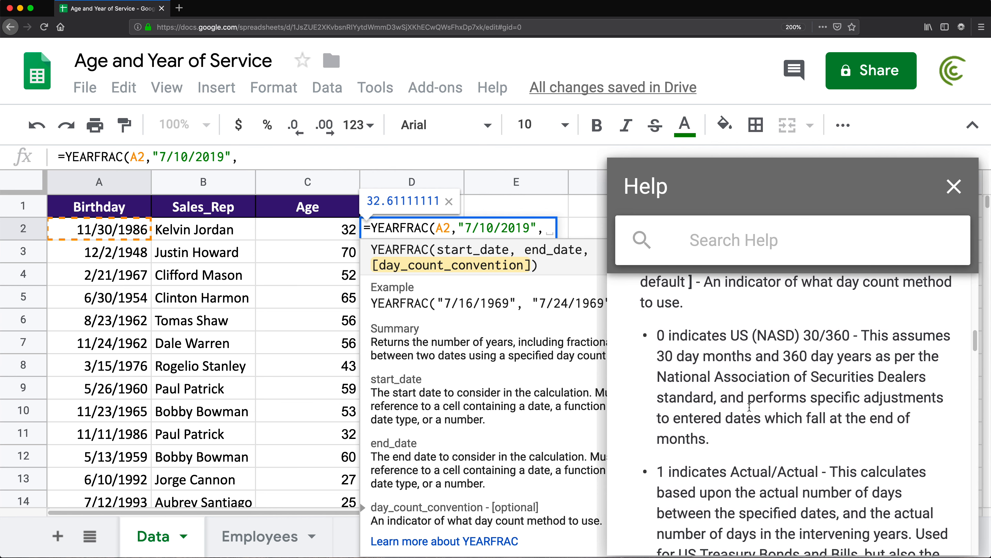
{"action": "scroll", "coordinate": [749, 407], "scroll_direction": "down", "scroll_amount": 1}
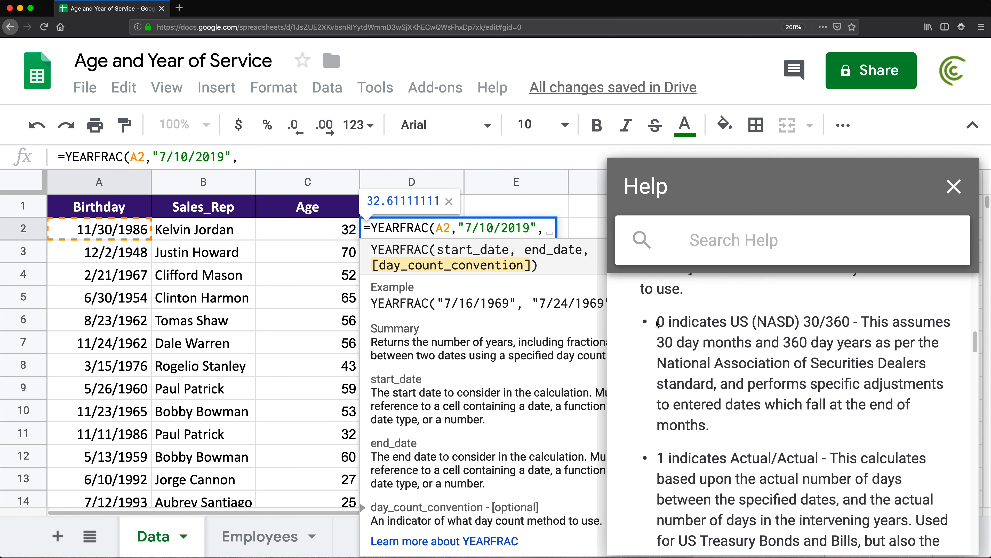
{"action": "scroll", "coordinate": [657, 322], "scroll_direction": "up", "scroll_amount": 2}
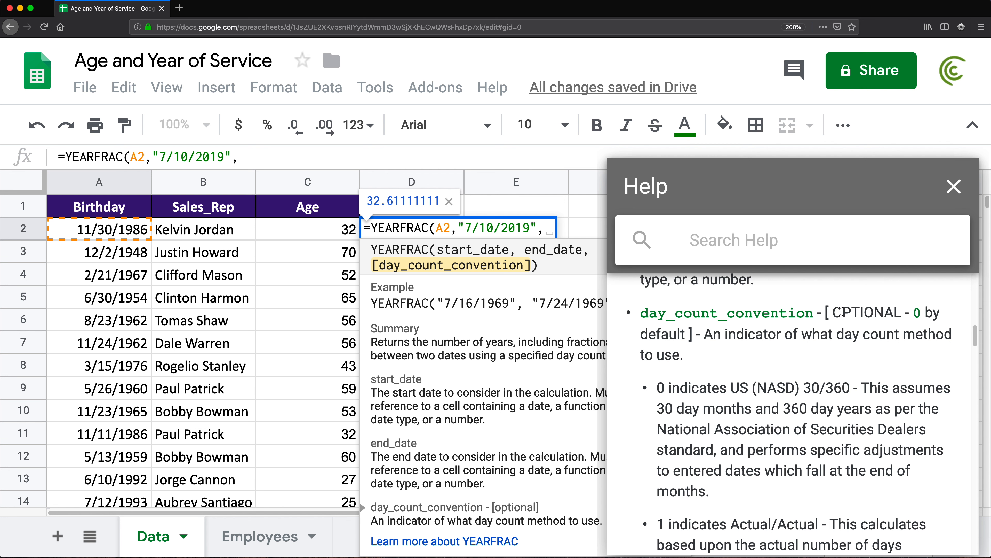
{"action": "left_click_drag", "start_coordinate": [840, 311], "coordinate": [886, 333]}
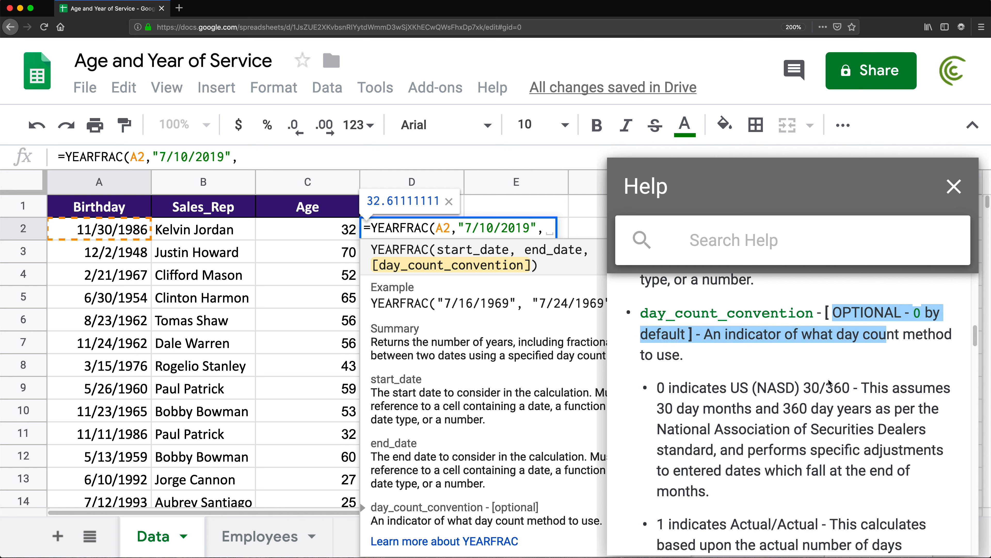
{"action": "left_click_drag", "start_coordinate": [804, 388], "coordinate": [854, 386]}
{"action": "scroll", "coordinate": [854, 387], "scroll_direction": "down", "scroll_amount": 3}
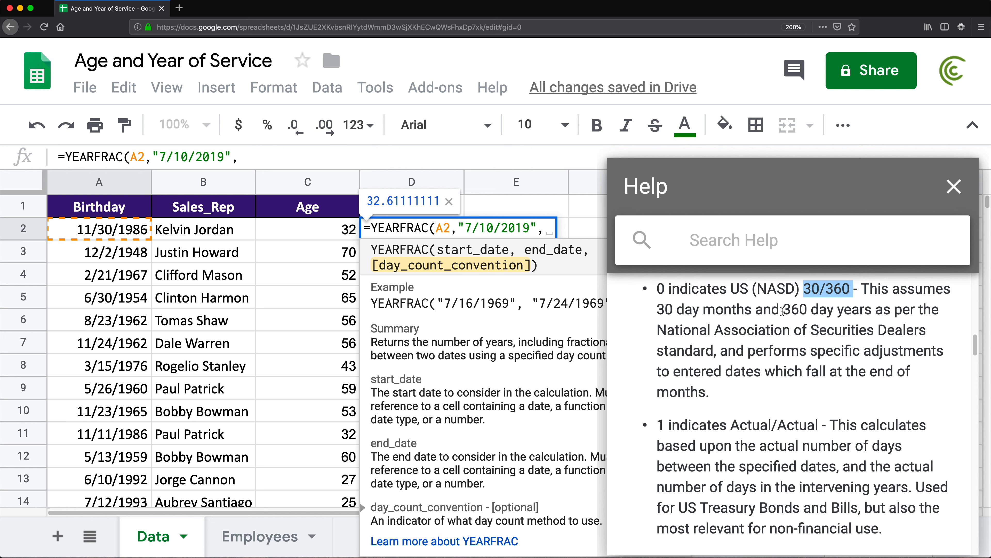
{"action": "left_click_drag", "start_coordinate": [783, 309], "coordinate": [867, 309]}
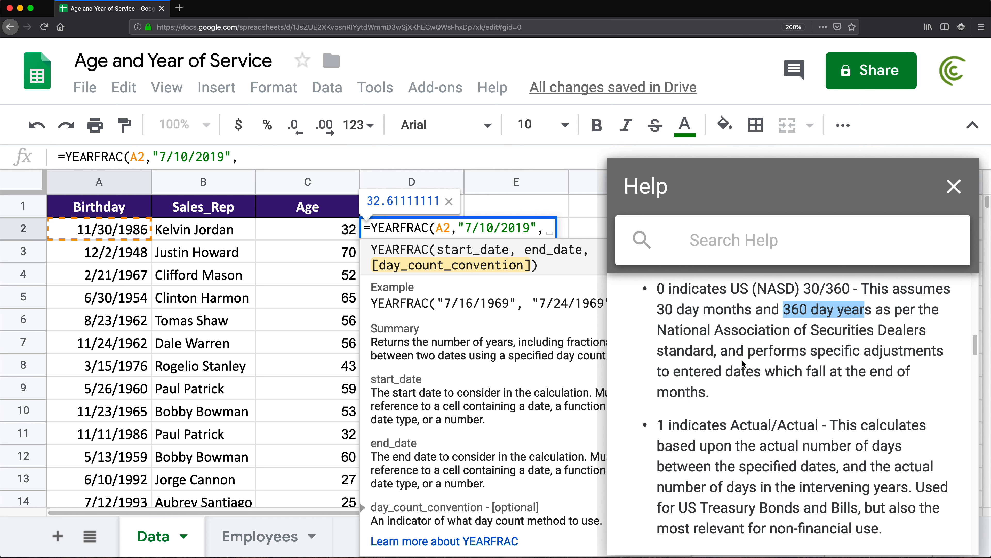
{"action": "scroll", "coordinate": [742, 360], "scroll_direction": "down", "scroll_amount": 2}
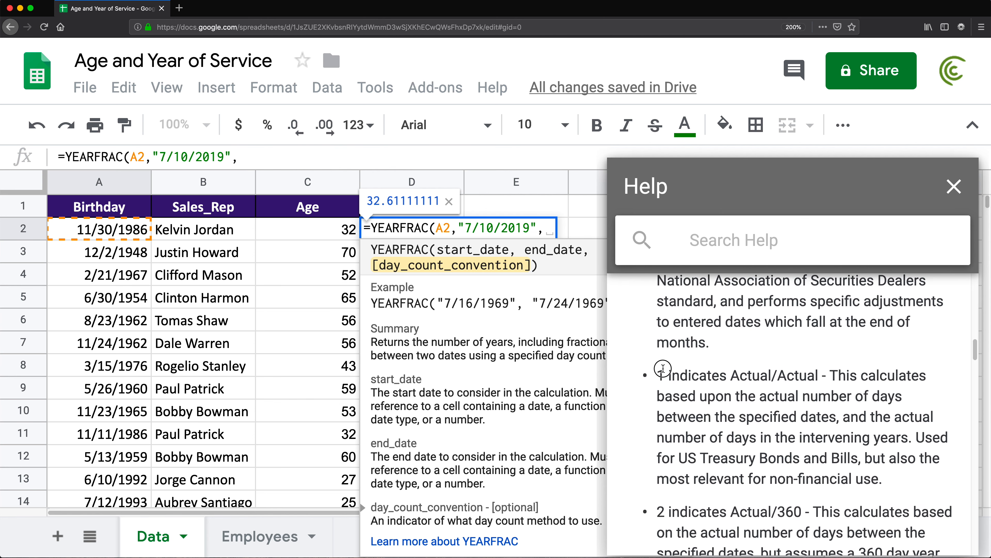
{"action": "left_click_drag", "start_coordinate": [665, 374], "coordinate": [795, 375]}
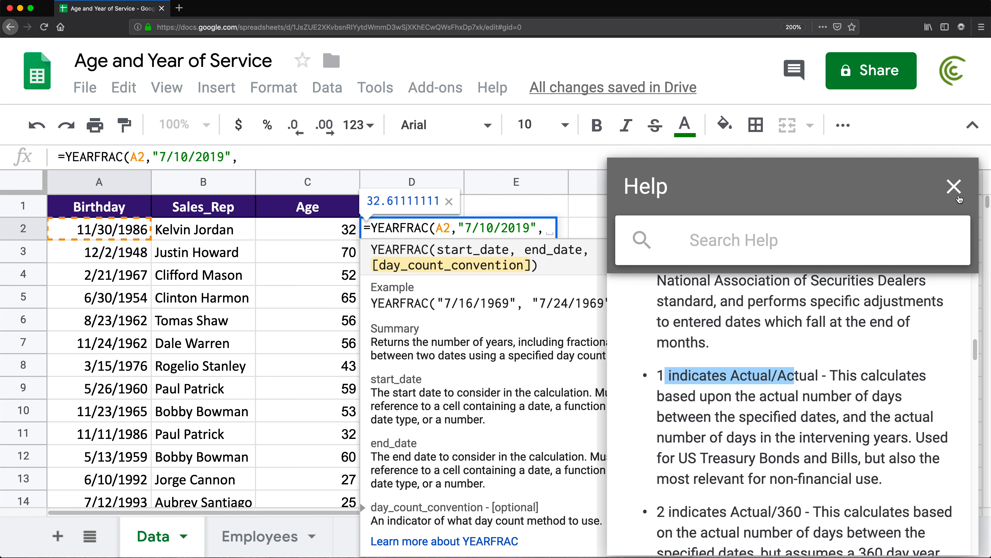
{"action": "left_click", "coordinate": [953, 186]}
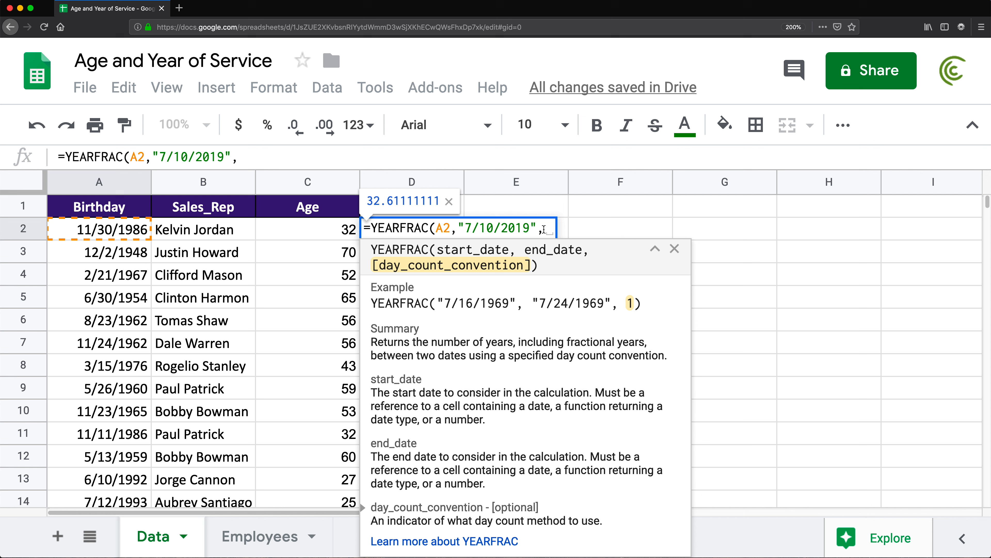
Step: Complete D2's YEARFRAC formula with day count convention 1
{"action": "type", "text": "1"}
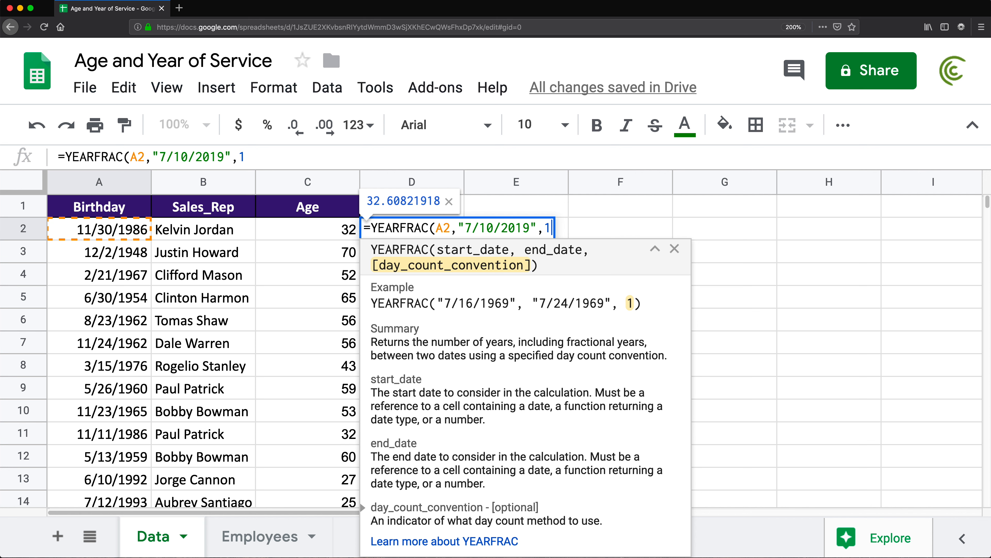
{"action": "type", "text": ")"}
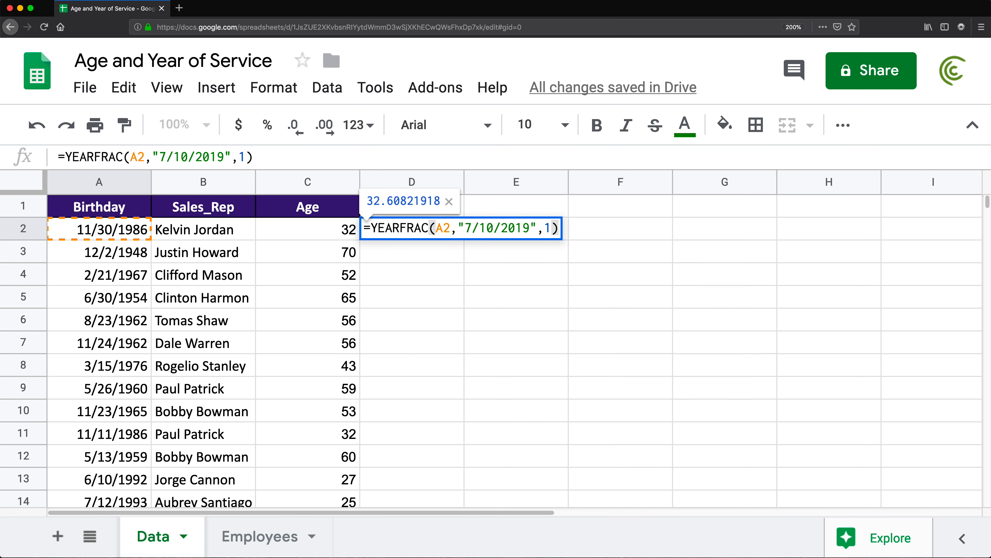
{"action": "key", "text": "Return"}
Step: Wrap D2's YEARFRAC formula in INT so it reads =INT(YEARFRAC(A2,"7/10/2019",1))
{"action": "left_click", "coordinate": [411, 230]}
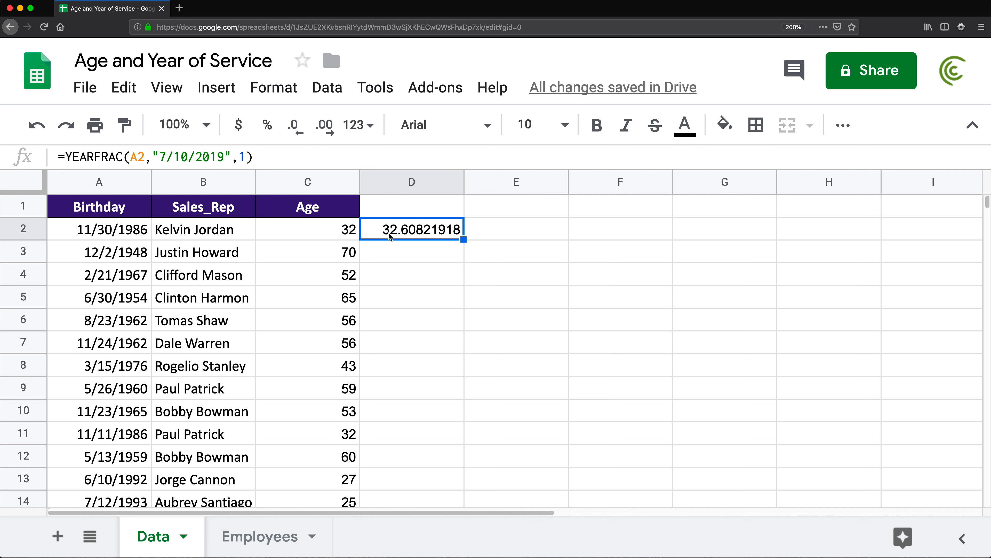
{"action": "double_click", "coordinate": [406, 234]}
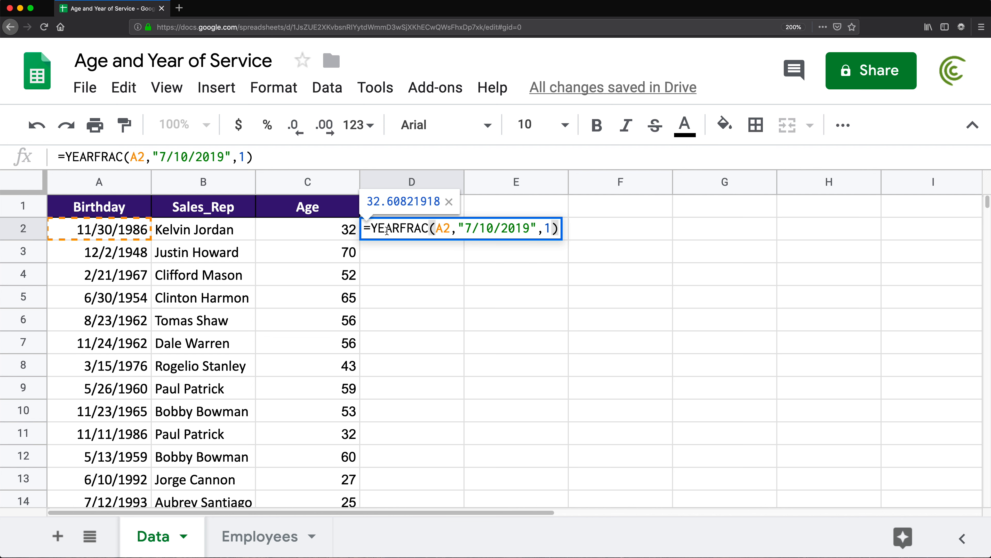
{"action": "left_click", "coordinate": [373, 228]}
{"action": "type", "text": "INT("}
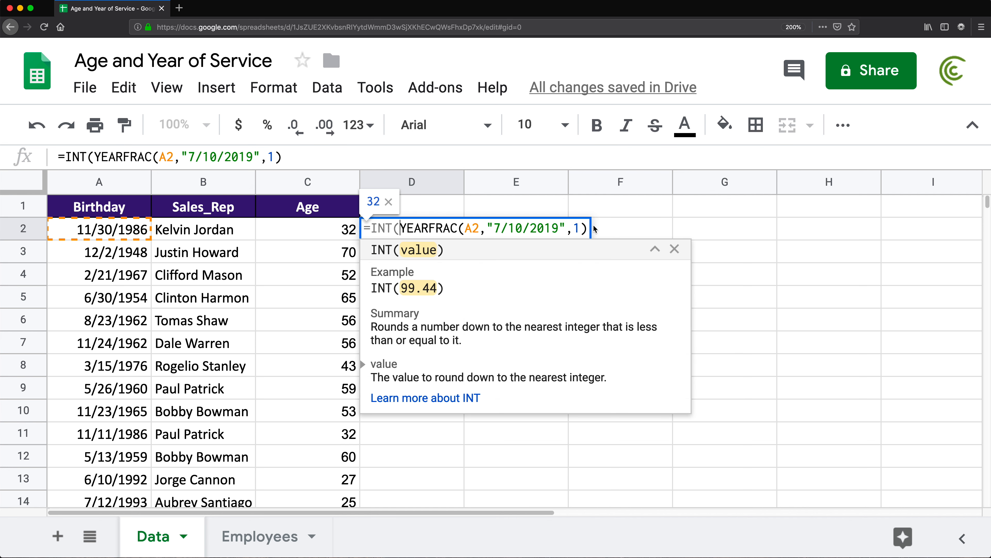
{"action": "left_click", "coordinate": [585, 228]}
{"action": "type", "text": ")"}
{"action": "key", "text": "Return"}
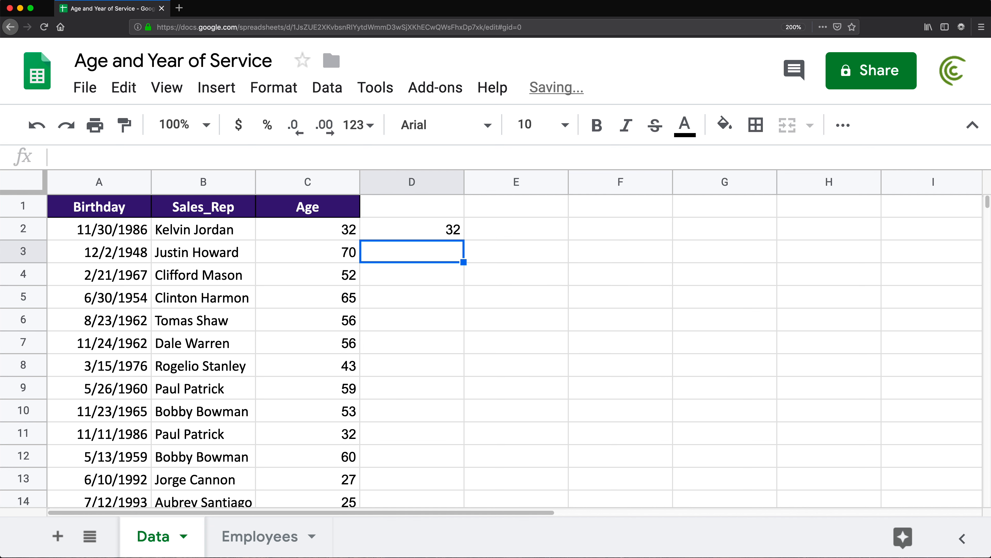
Step: Fill the INT(YEARFRAC) formula from D2 down column D for all sales reps and recheck D2's formula
{"action": "left_click", "coordinate": [434, 234]}
{"action": "double_click", "coordinate": [463, 239]}
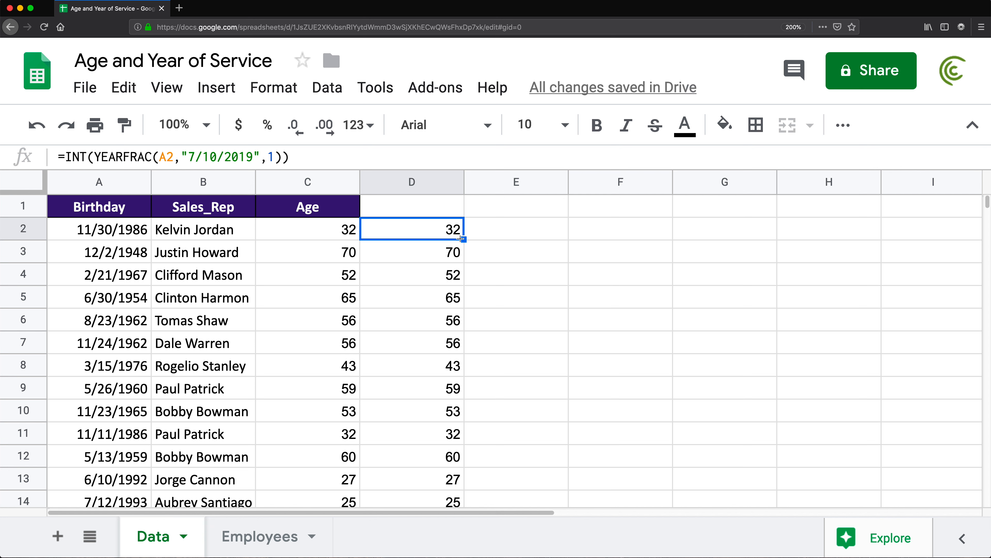
{"action": "double_click", "coordinate": [438, 234]}
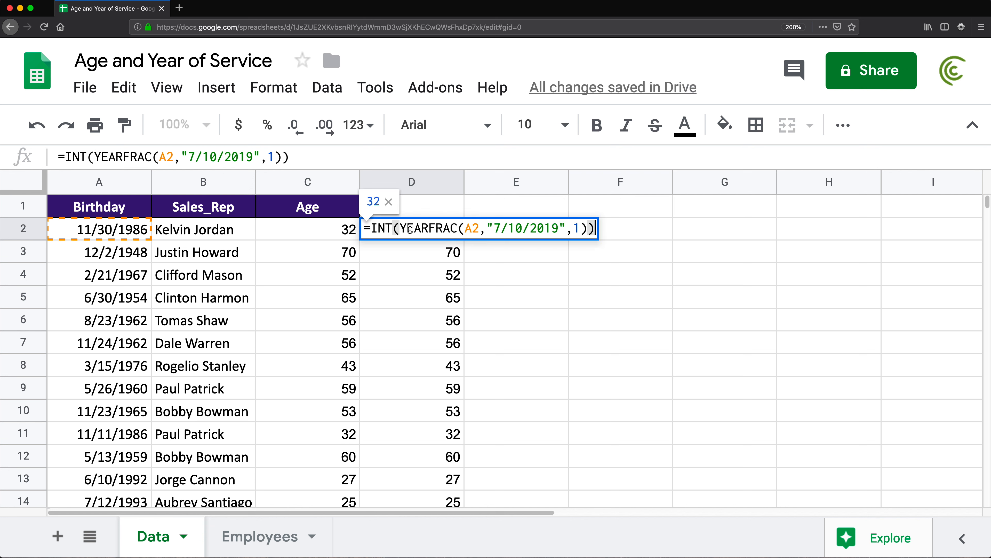
{"action": "left_click", "coordinate": [430, 227]}
{"action": "key", "text": "Return"}
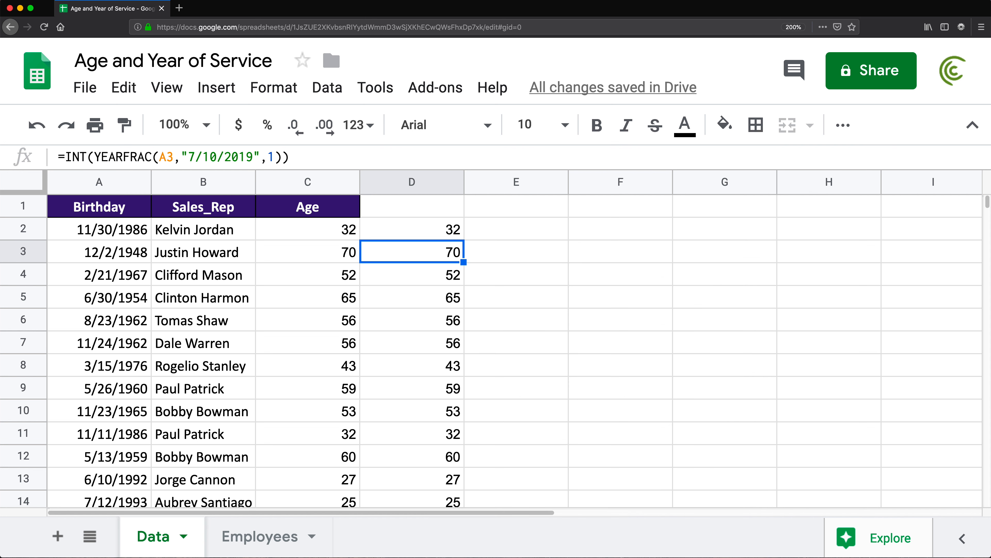
Step: Enter the header Age in D1
{"action": "key", "text": "Up"}
{"action": "key", "text": "Up"}
{"action": "type", "text": "Age"}
{"action": "key", "text": "Return"}
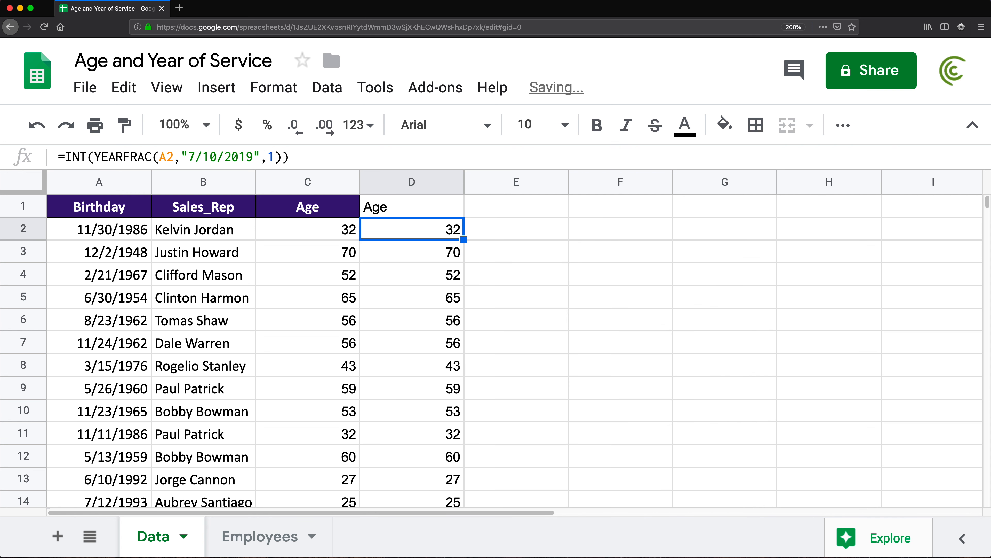
Step: Draft the formula =today() in E2
{"action": "left_click", "coordinate": [516, 228]}
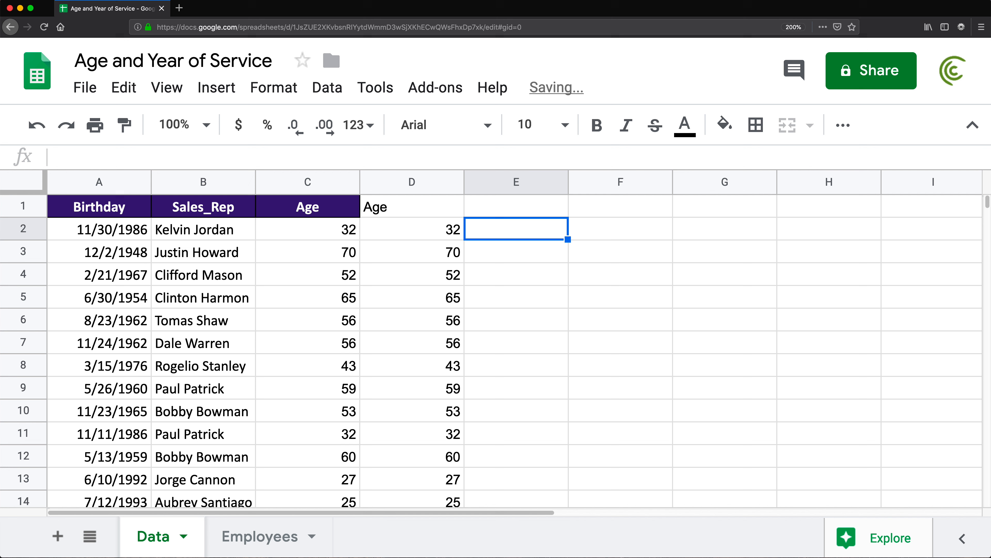
{"action": "type", "text": "="}
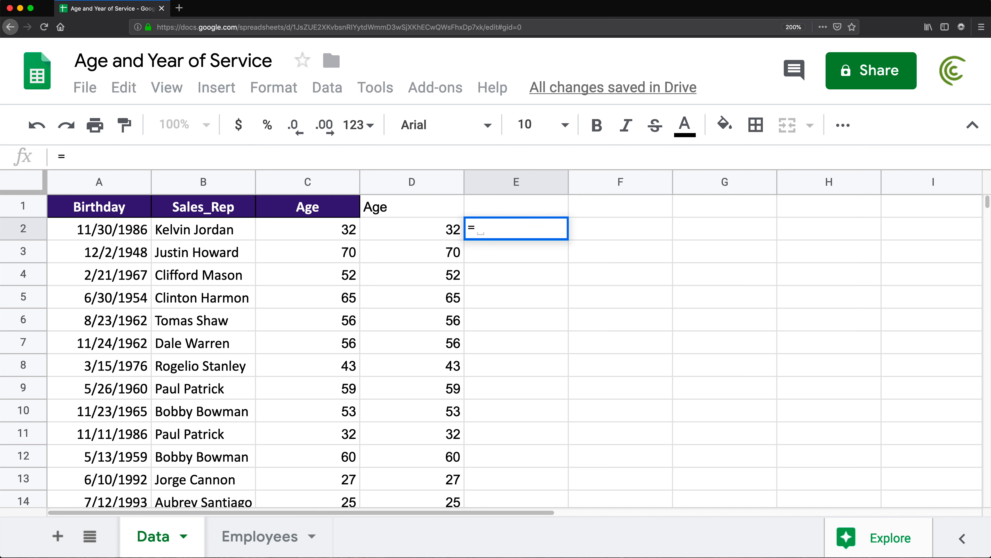
{"action": "type", "text": "=toda"}
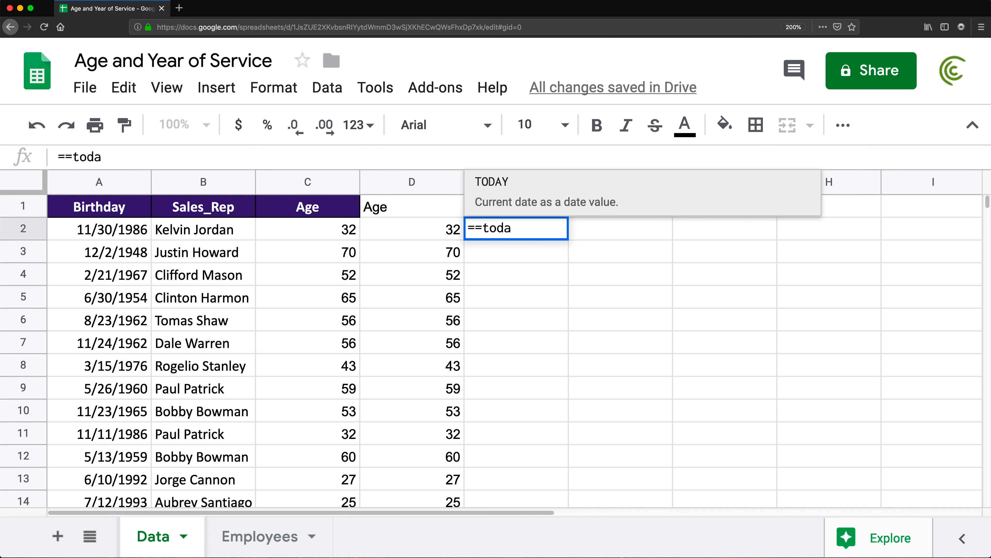
{"action": "type", "text": "y("}
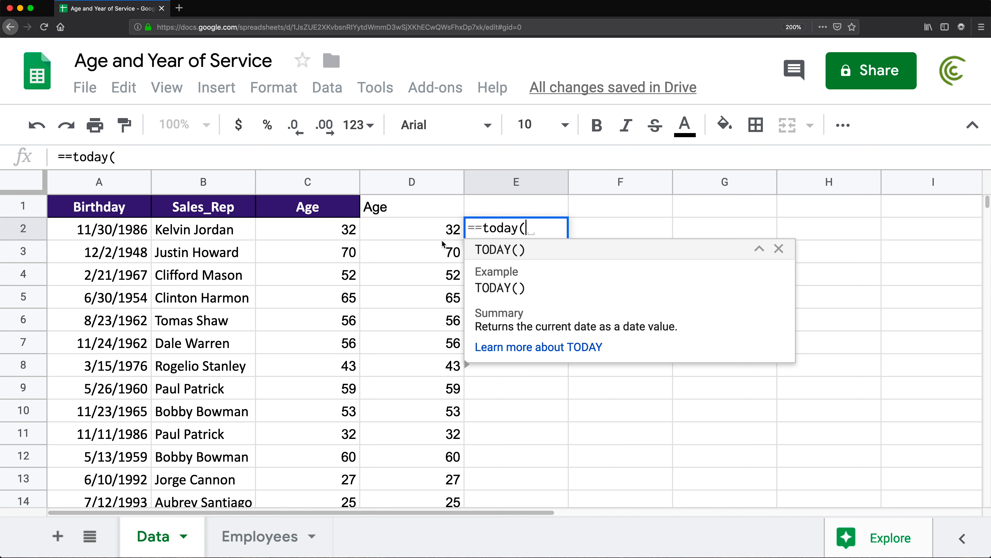
{"action": "left_click", "coordinate": [484, 227]}
{"action": "key", "text": "BackSpace"}
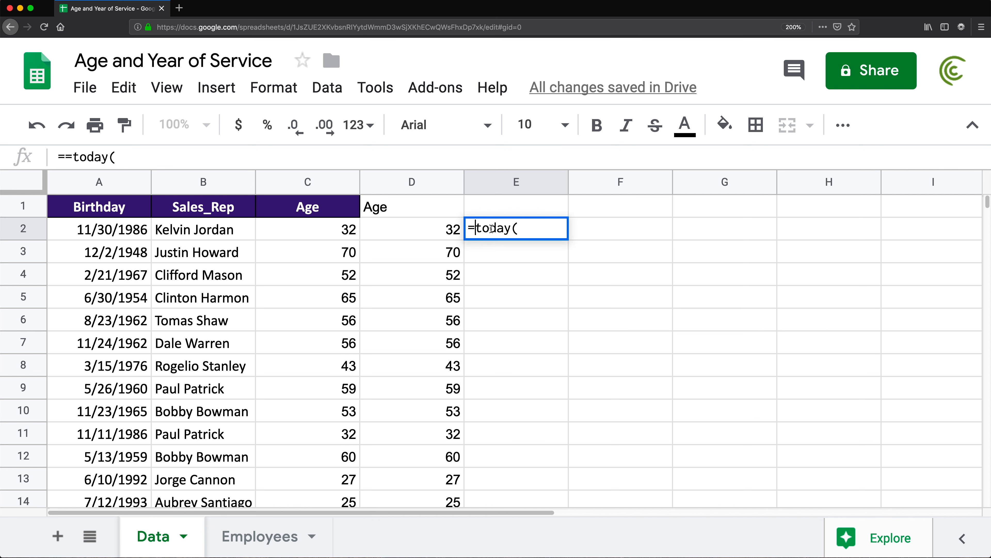
{"action": "left_click", "coordinate": [549, 233]}
{"action": "type", "text": ")"}
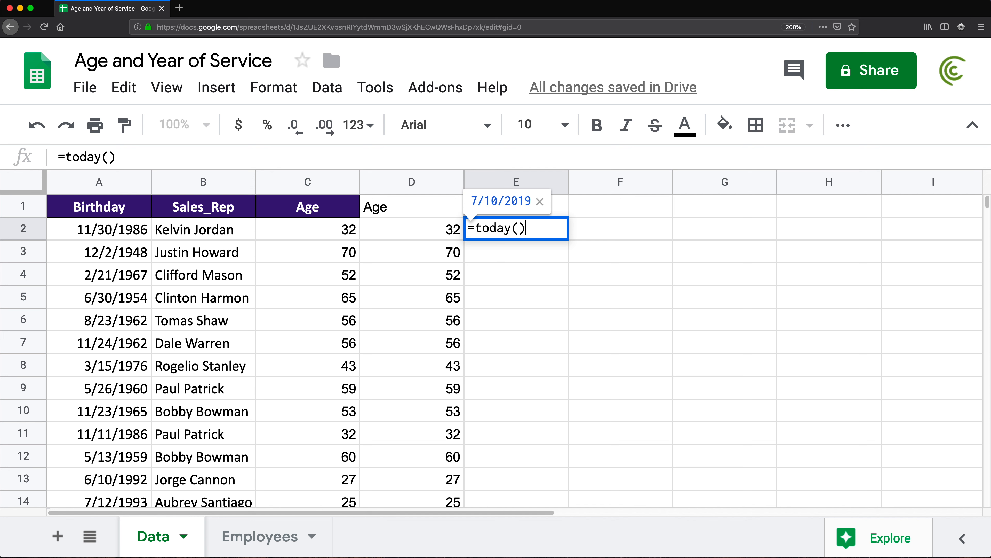
Step: Replace the TODAY function in E2's formula with the date 7/10/2019, preceded by an opening quotation mark
{"action": "key", "text": "BackSpace"}
{"action": "key", "text": "BackSpace"}
{"action": "key", "text": "BackSpace"}
{"action": "key", "text": "BackSpace"}
{"action": "key", "text": "BackSpace"}
{"action": "key", "text": "BackSpace"}
{"action": "key", "text": "BackSpace"}
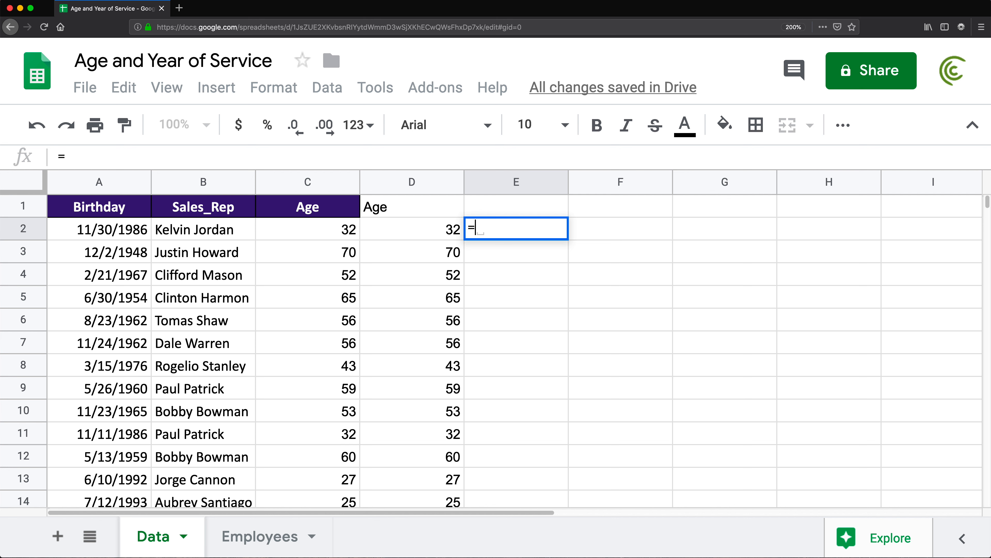
{"action": "type", "text": "\"7/"}
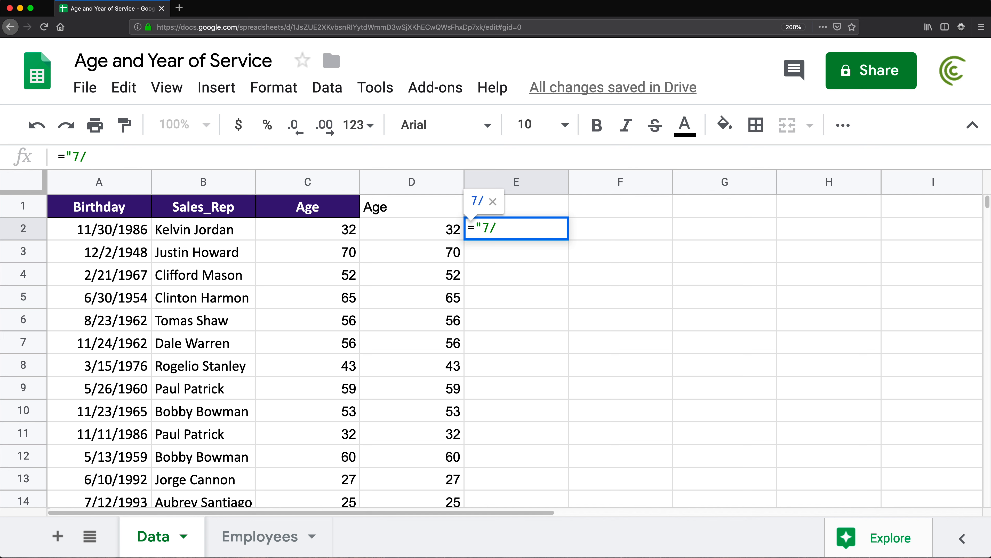
{"action": "type", "text": "10/2019"}
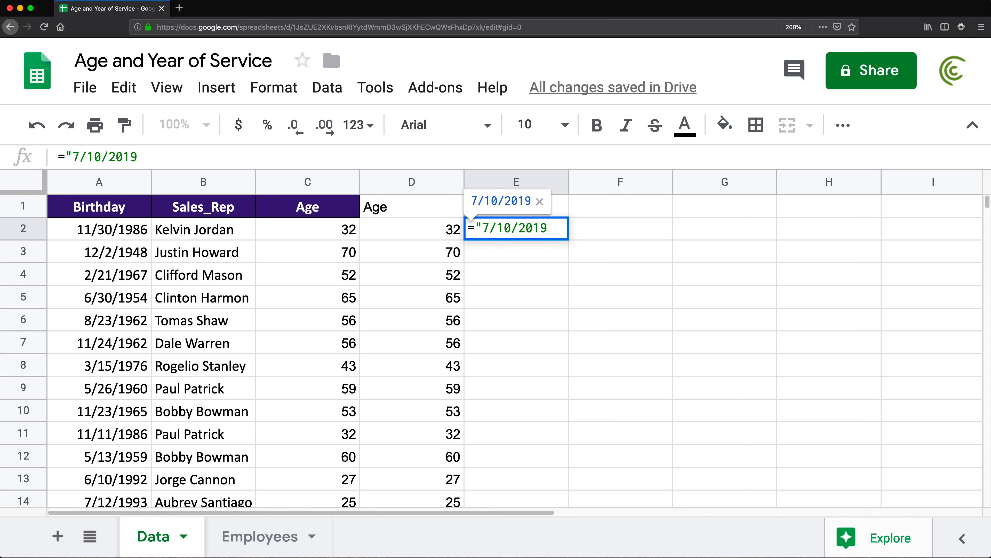
Step: Try the date in E2 without its quotation mark, as =7/10/2019, and put the opening quotation mark back
{"action": "key", "text": "BackSpace"}
{"action": "key", "text": "Left"}
{"action": "key", "text": "Left"}
{"action": "key", "text": "Left"}
{"action": "key", "text": "Left"}
{"action": "key", "text": "BackSpace"}
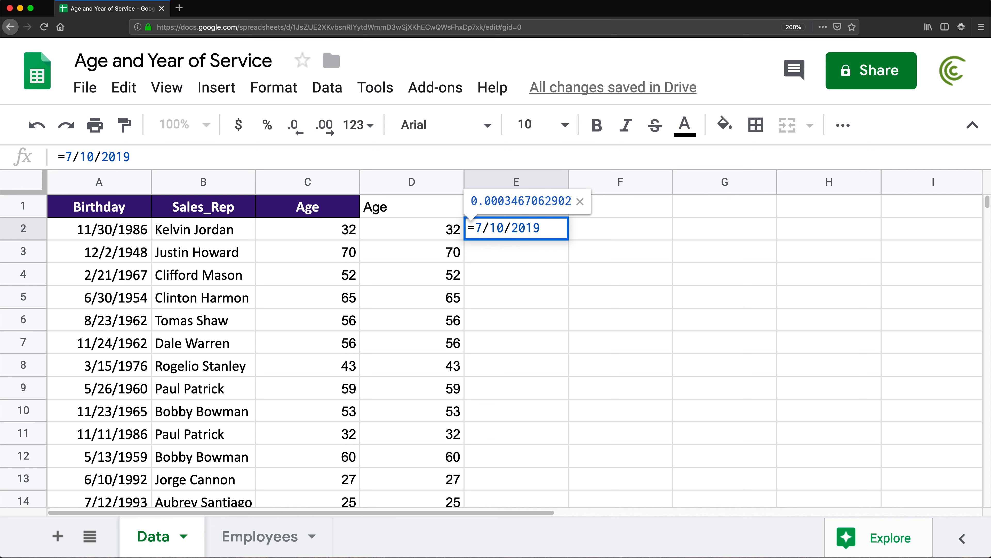
{"action": "key", "text": "Right"}
{"action": "key", "text": "Right"}
{"action": "key", "text": "Right"}
{"action": "left_click", "coordinate": [476, 229]}
{"action": "type", "text": "\""}
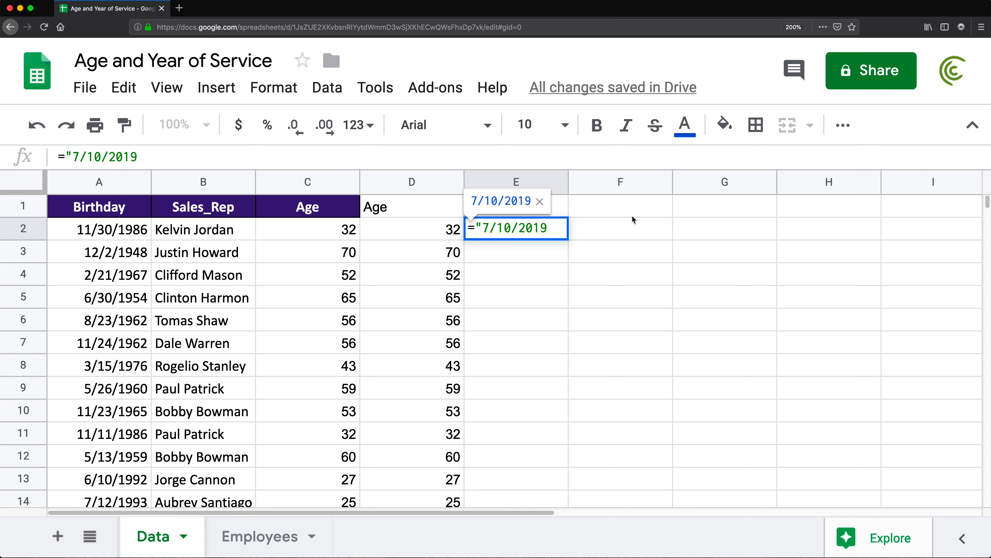
Step: Close the date's quotation marks and wrap it in DATEVALUE so E2 reads =DATEVALUE("7/10/2019")
{"action": "left_click", "coordinate": [555, 229]}
{"action": "type", "text": "\""}
{"action": "left_click", "coordinate": [475, 228]}
{"action": "type", "text": "DATEVALUE"}
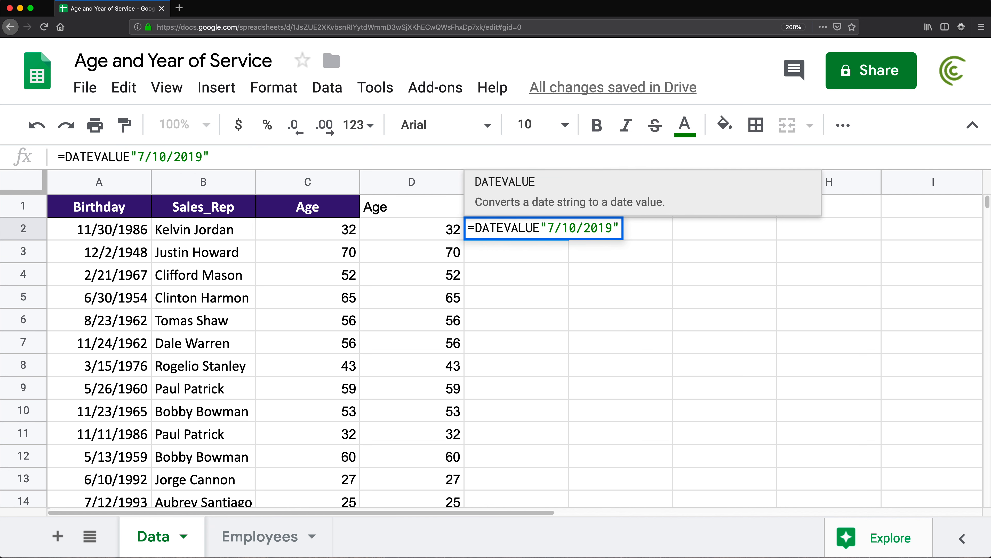
{"action": "type", "text": "("}
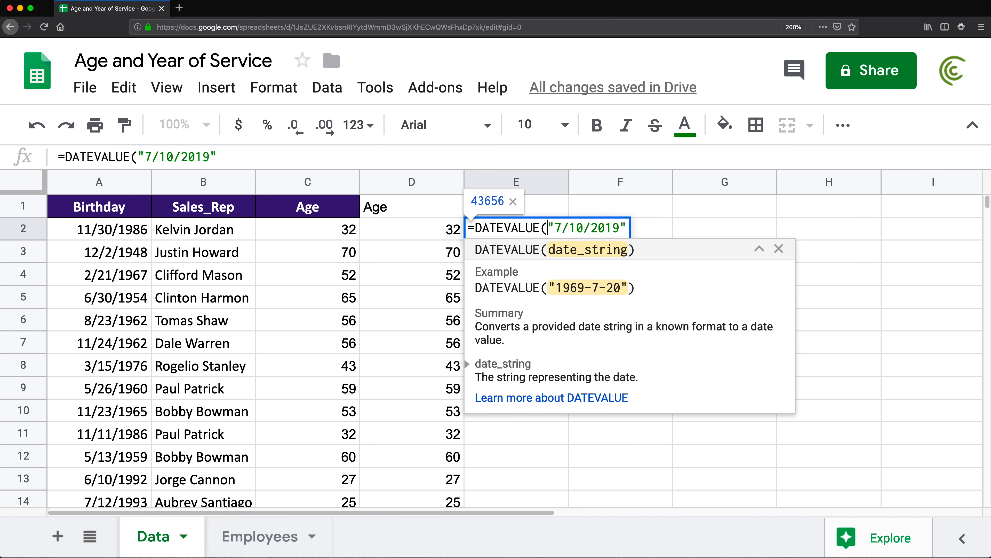
{"action": "left_click", "coordinate": [625, 226]}
{"action": "type", "text": ")"}
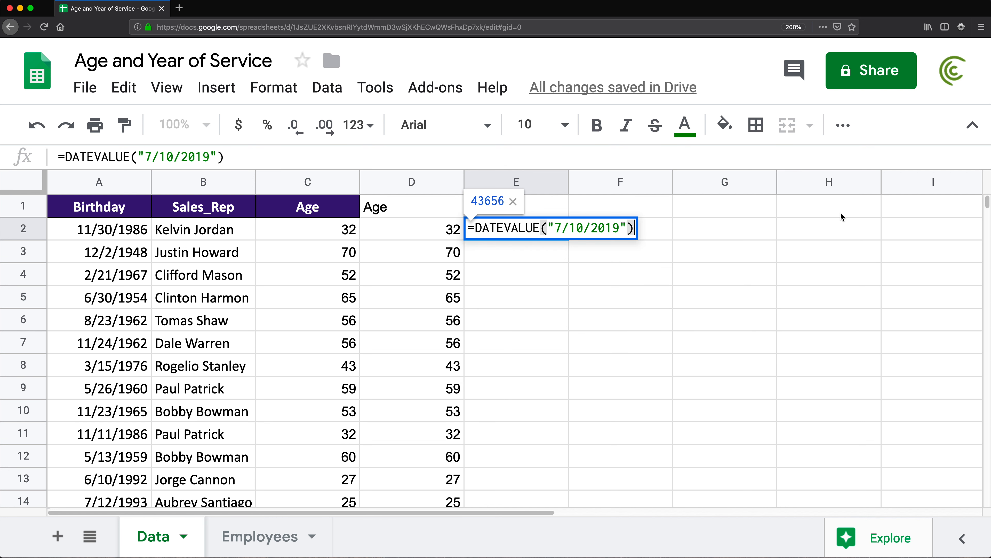
Step: Subtract the birthday in A2 so E2's formula reads =DATEVALUE("7/10/2019")-A2
{"action": "type", "text": "-"}
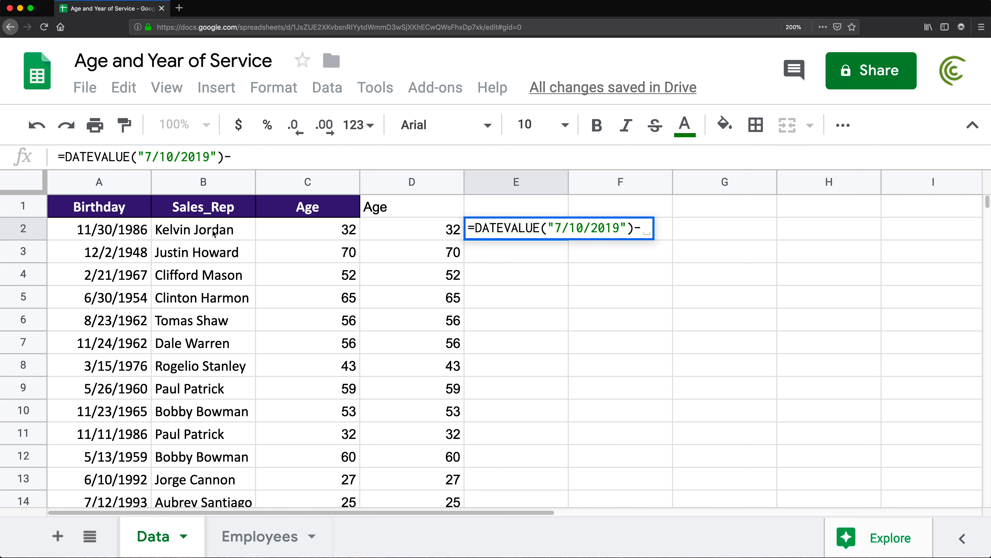
{"action": "left_click", "coordinate": [104, 230]}
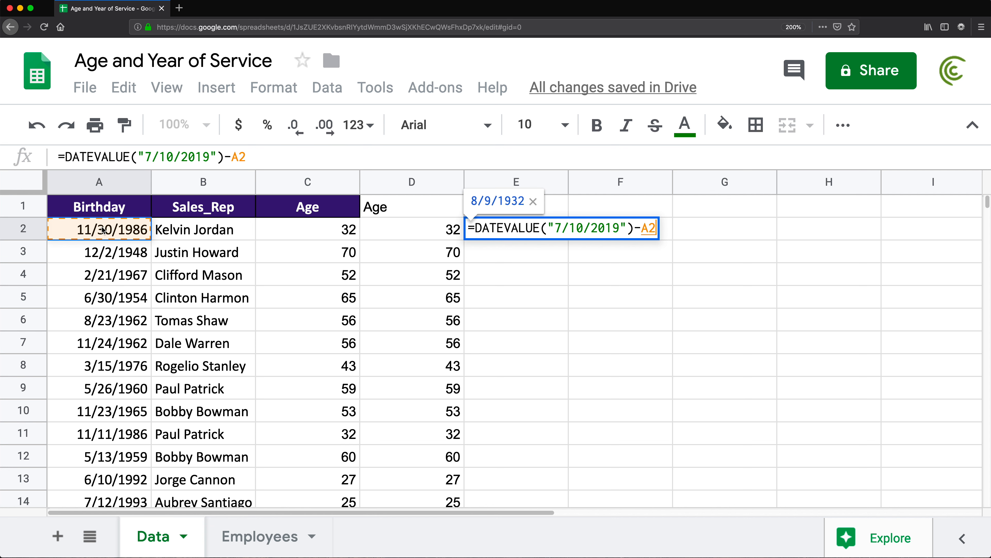
{"action": "key", "text": "Return"}
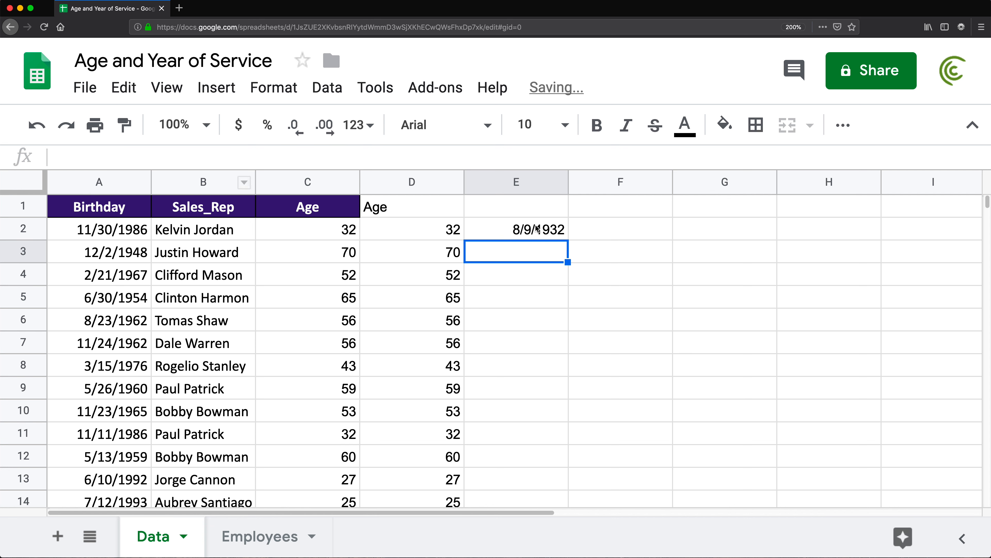
Step: Apply the Number format to E2 and recheck its formula
{"action": "left_click", "coordinate": [538, 229]}
{"action": "left_click", "coordinate": [368, 131]}
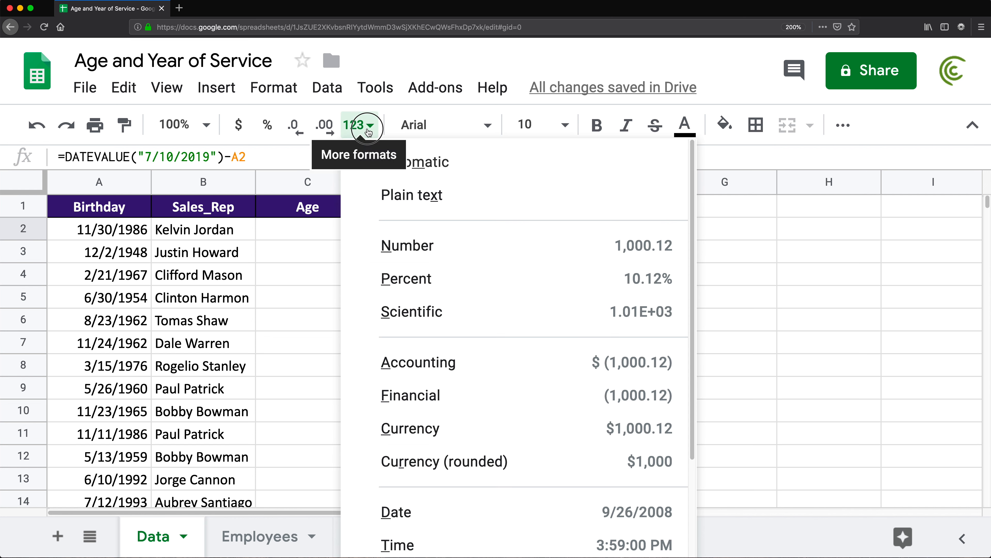
{"action": "left_click", "coordinate": [432, 244]}
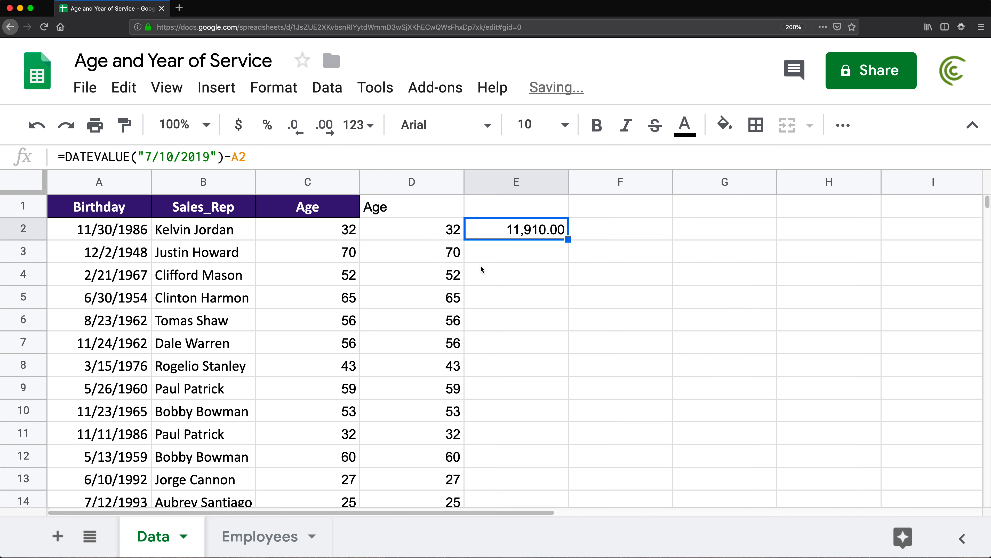
{"action": "double_click", "coordinate": [517, 233]}
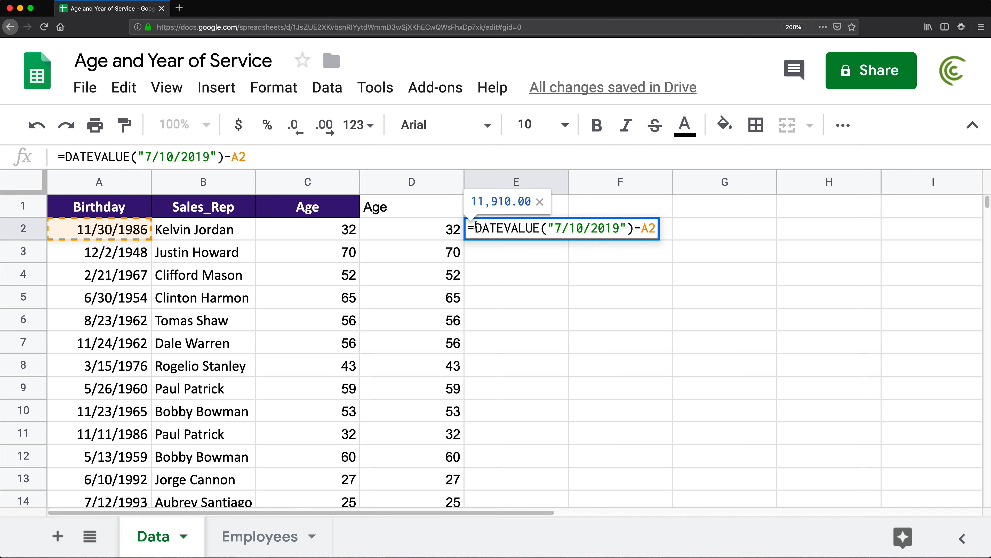
{"action": "key", "text": "Return"}
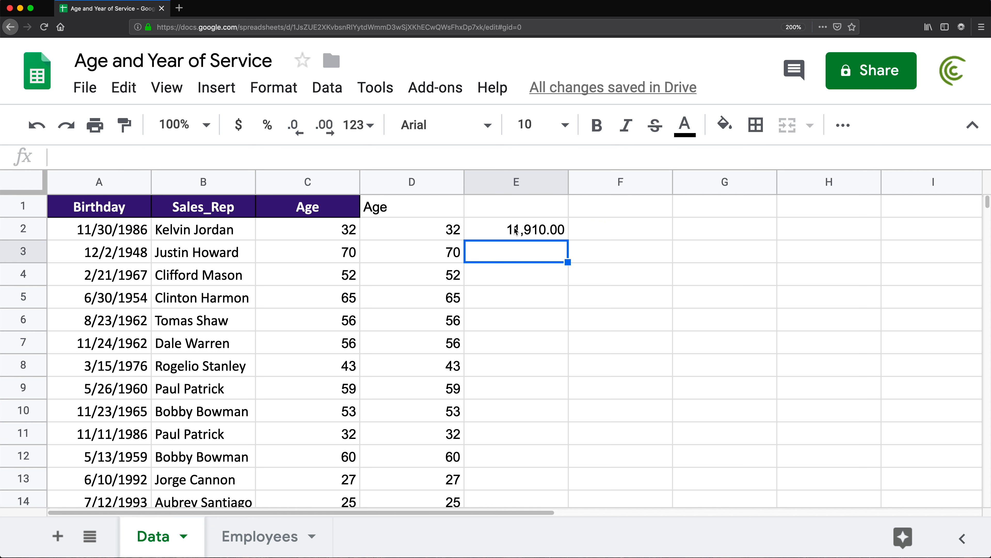
Step: Convert E2's day difference to years by changing the formula to =(DATEVALUE("7/10/2019")-A2)/365.25
{"action": "double_click", "coordinate": [544, 234]}
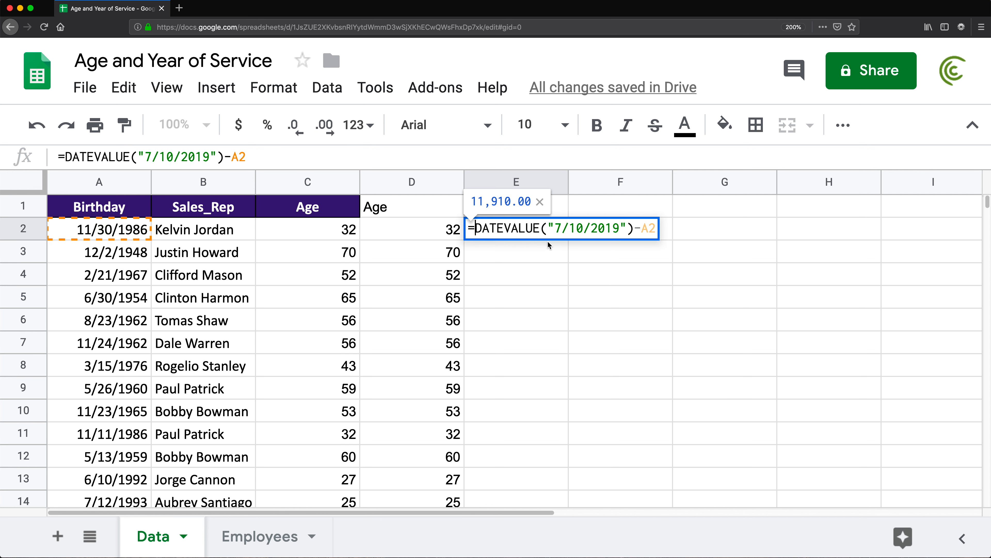
{"action": "type", "text": "("}
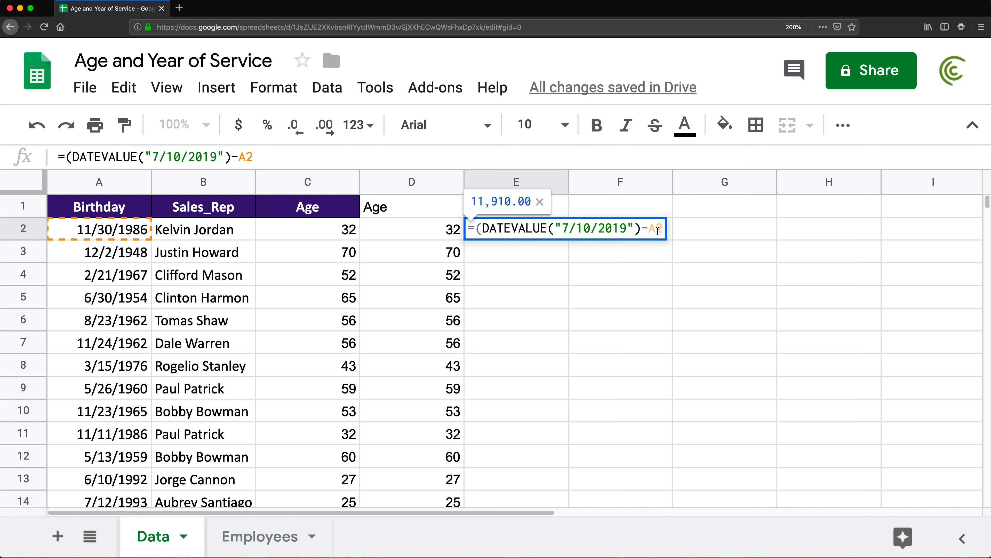
{"action": "type", "text": ")"}
{"action": "type", "text": "365/"}
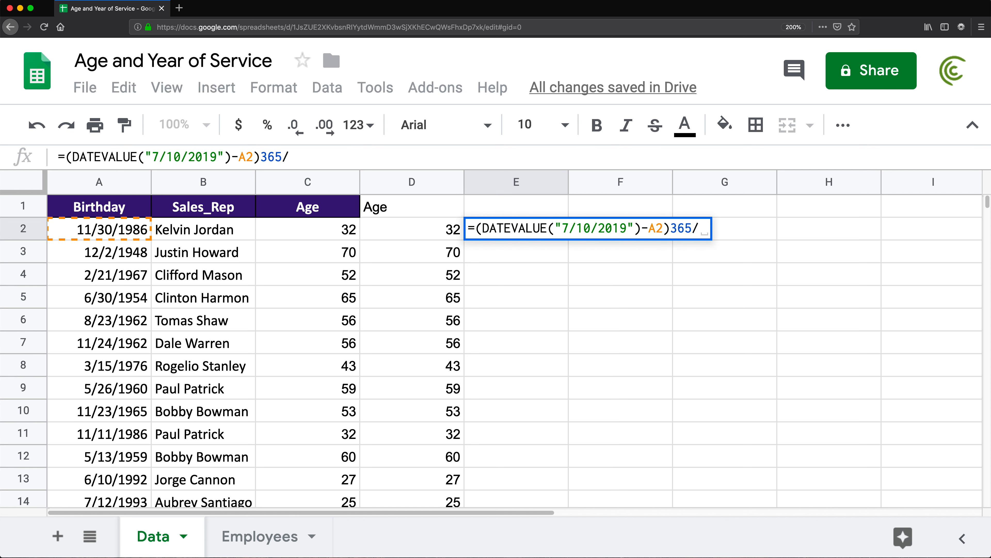
{"action": "key", "text": "BackSpace"}
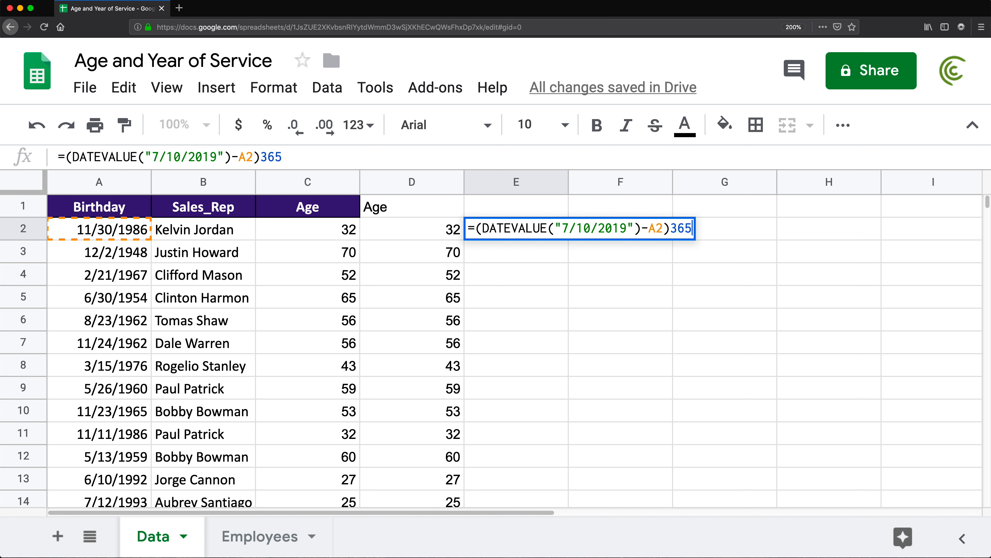
{"action": "type", "text": ".25"}
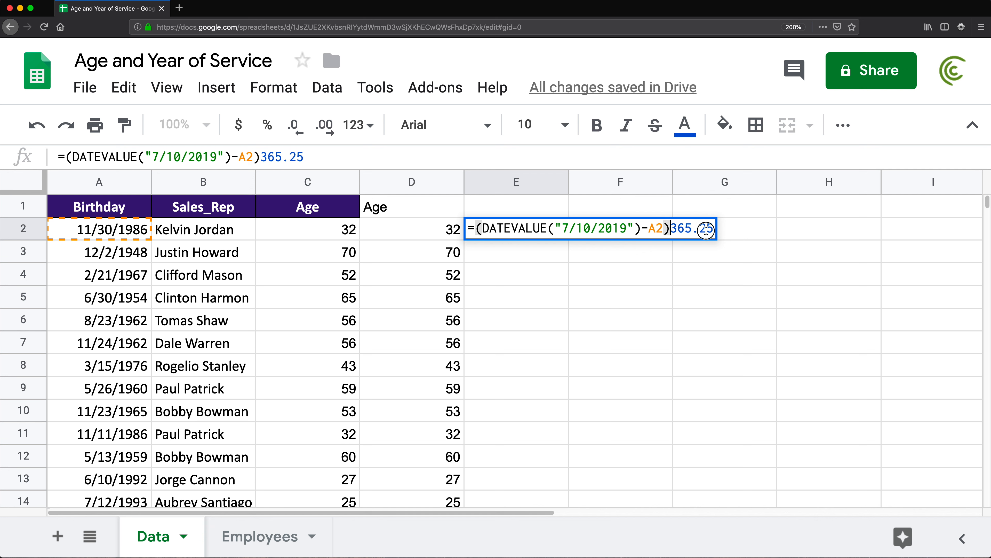
{"action": "left_click", "coordinate": [672, 228]}
{"action": "type", "text": "/"}
{"action": "left_click", "coordinate": [720, 229]}
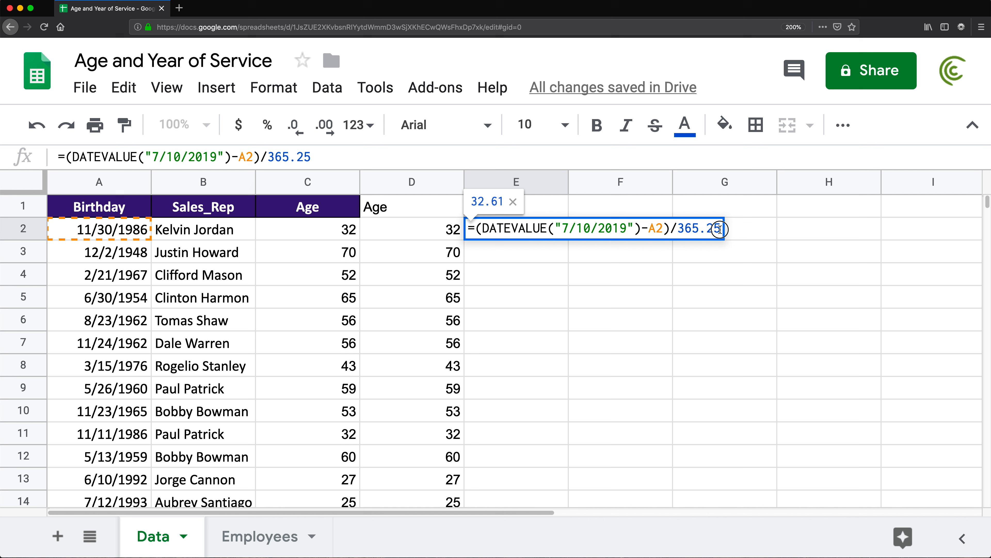
{"action": "key", "text": "Return"}
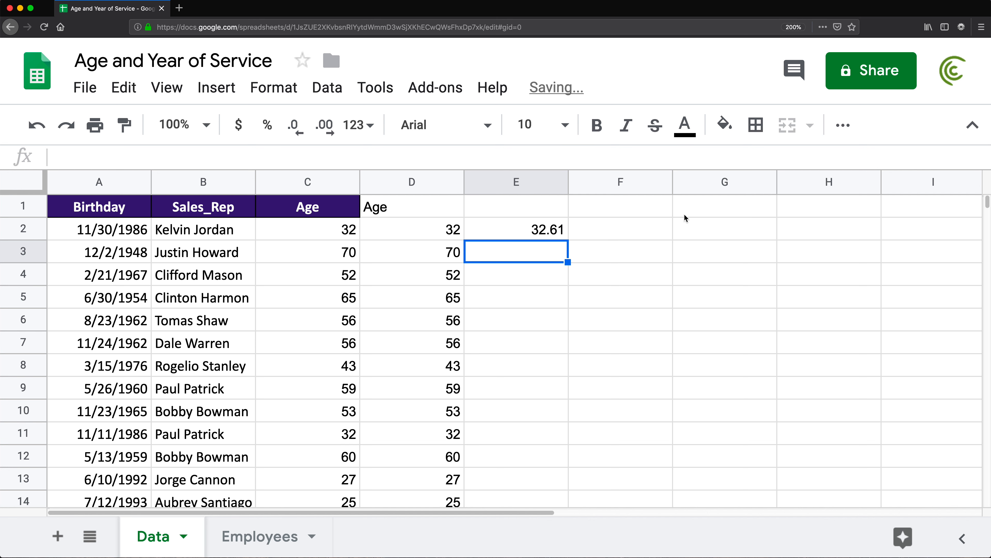
Step: Wrap E2's formula in INT so it reads =INT((DATEVALUE("7/10/2019")-A2)/365.25)
{"action": "double_click", "coordinate": [546, 231]}
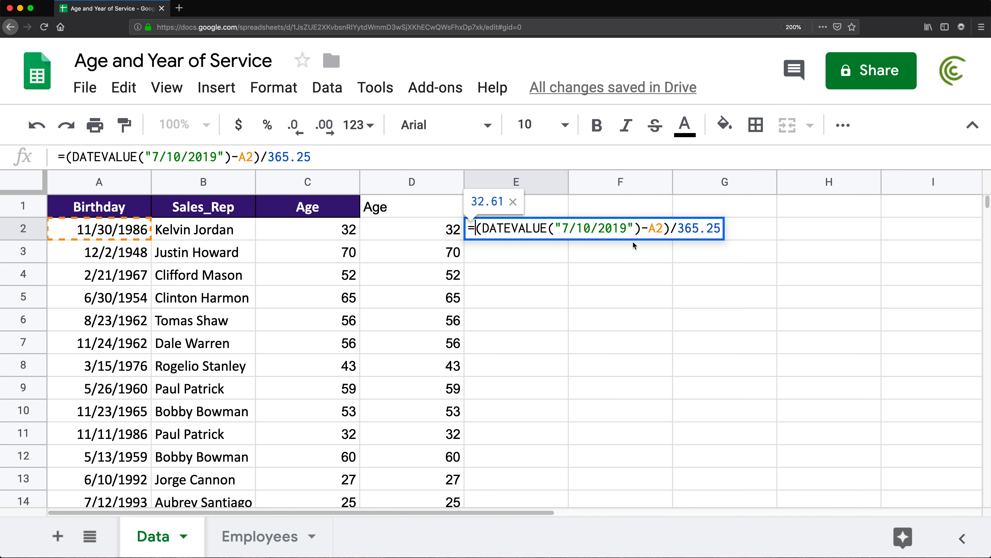
{"action": "type", "text": "INT("}
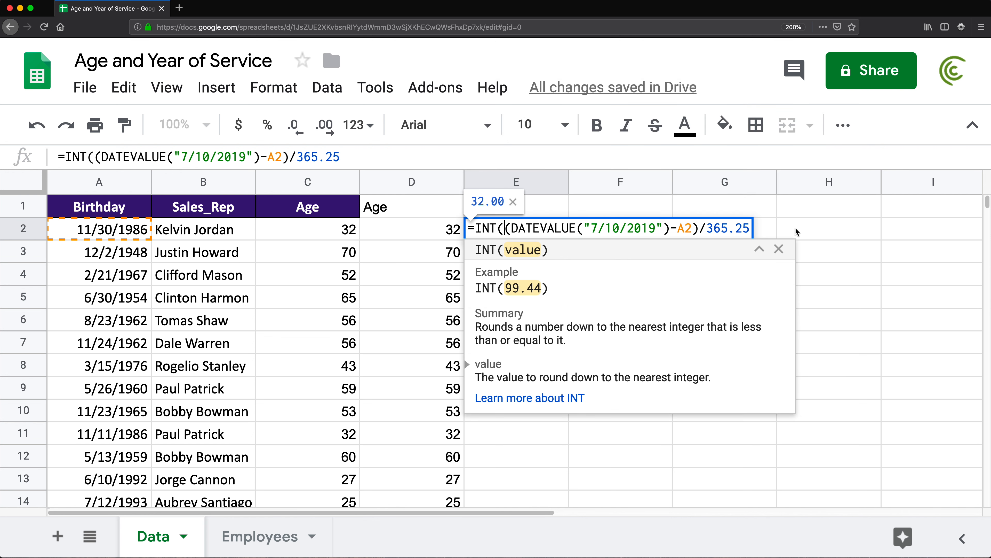
{"action": "left_click", "coordinate": [748, 228]}
{"action": "type", "text": ")"}
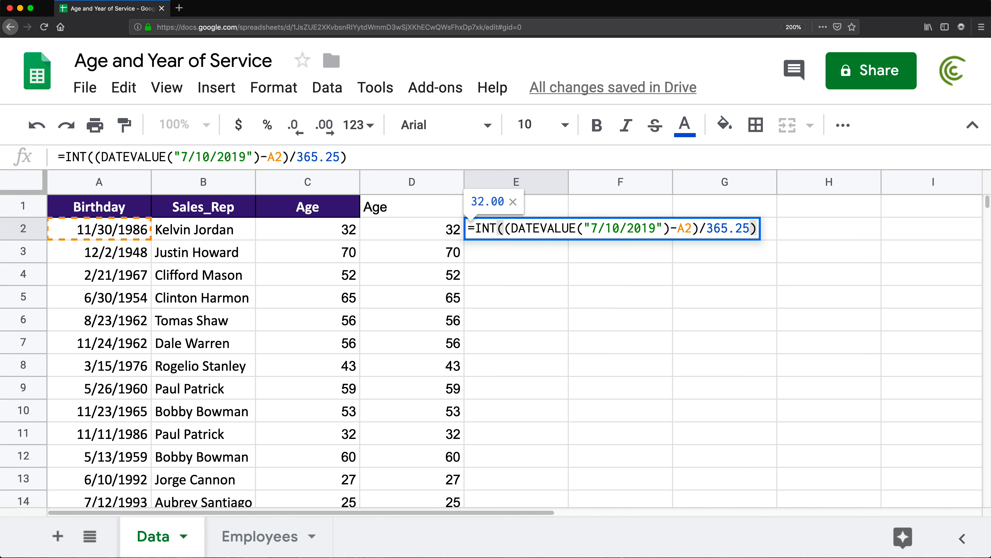
{"action": "key", "text": "Return"}
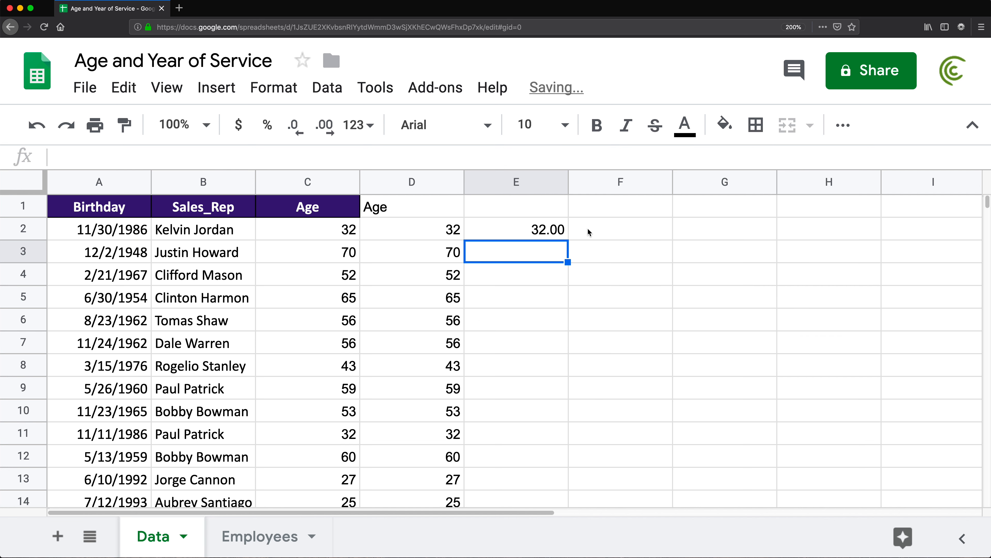
Step: Fill E2's formula down column E for all sales reps and review the age formulas in D2 and C2
{"action": "left_click", "coordinate": [567, 231]}
{"action": "double_click", "coordinate": [568, 239]}
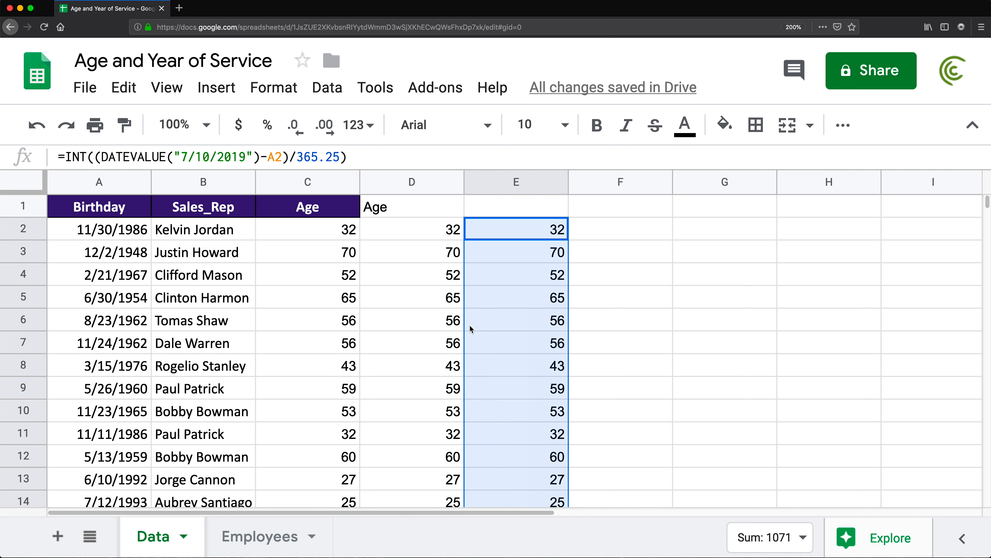
{"action": "left_click", "coordinate": [449, 233]}
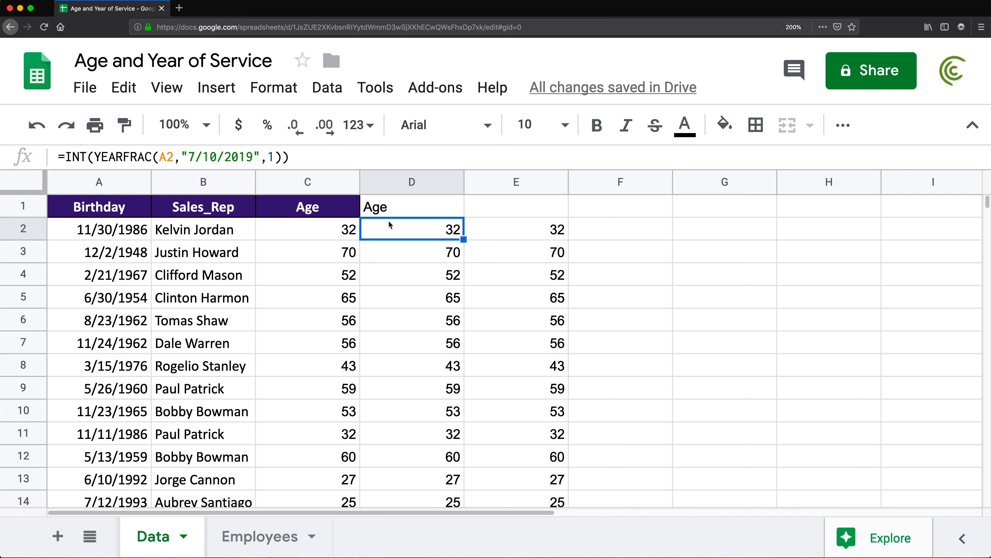
{"action": "left_click", "coordinate": [311, 224]}
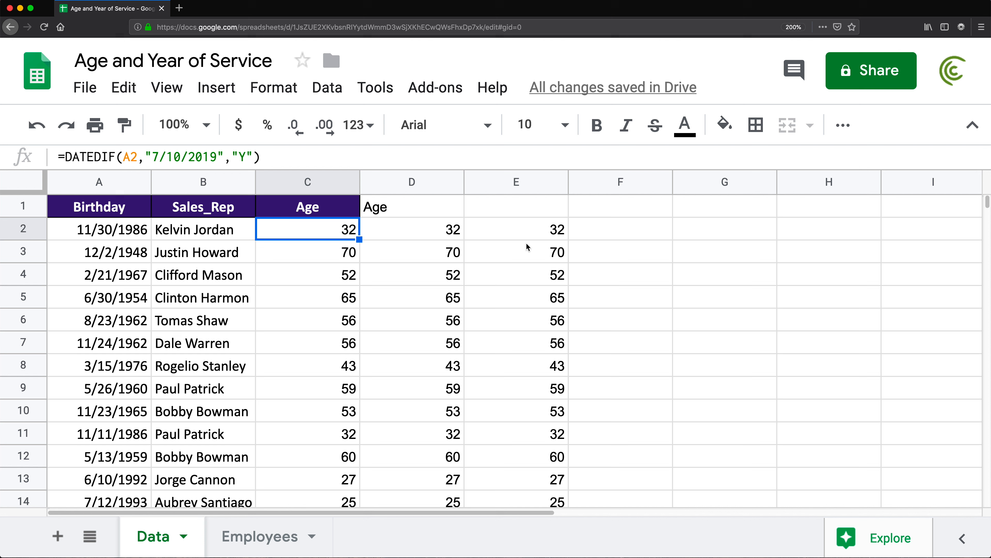
Step: Switch to the Employees sheet and add the header Years in C1
{"action": "left_click", "coordinate": [258, 537]}
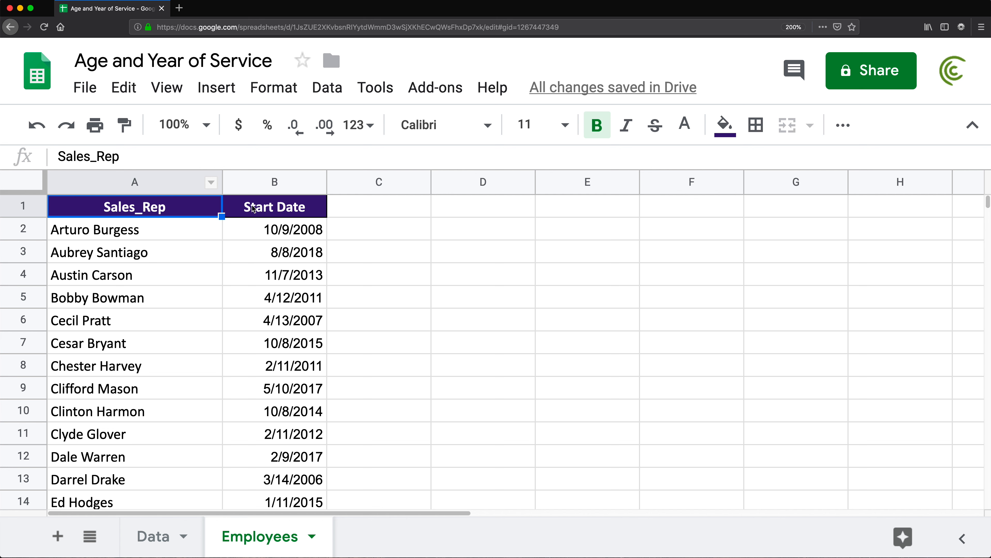
{"action": "left_click_drag", "start_coordinate": [302, 233], "coordinate": [307, 462]}
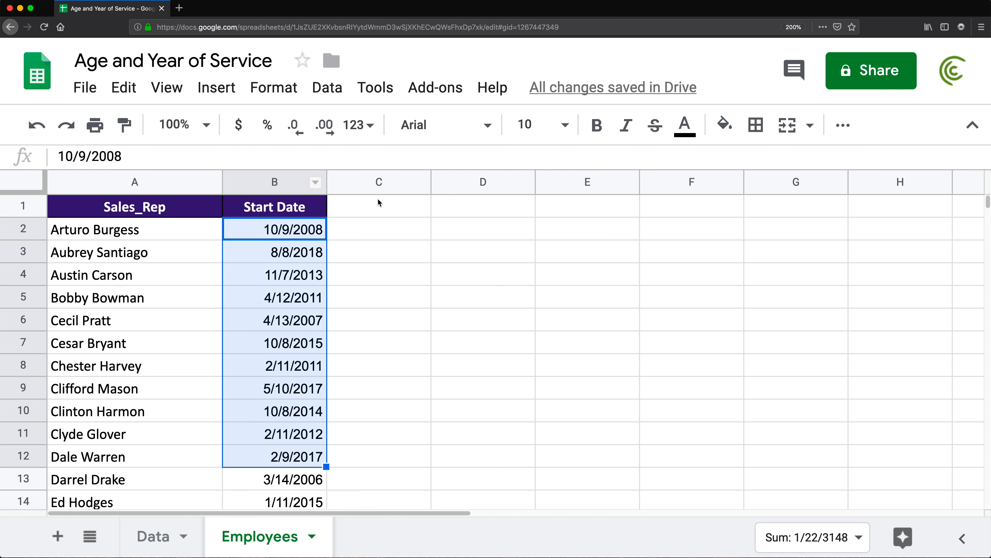
{"action": "left_click", "coordinate": [379, 209]}
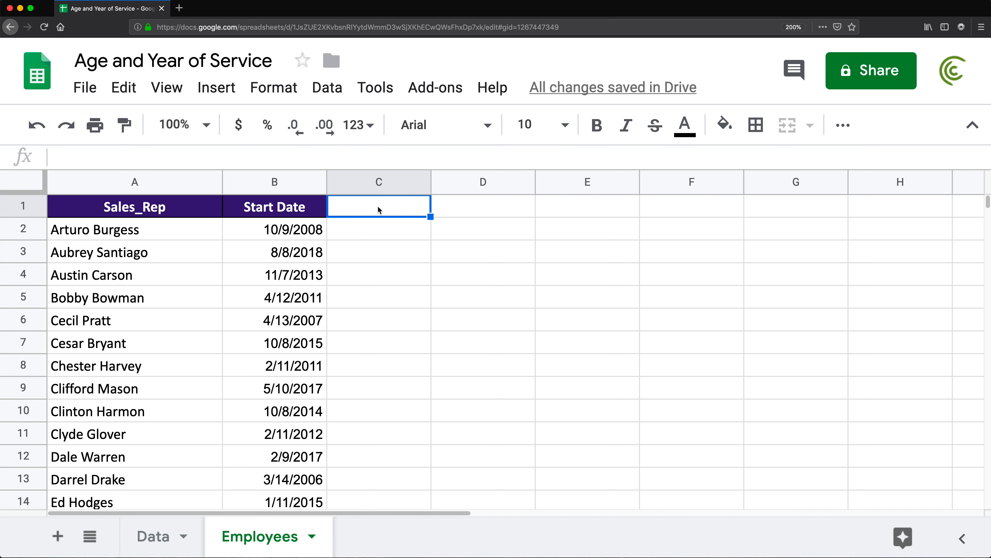
{"action": "type", "text": "Years"}
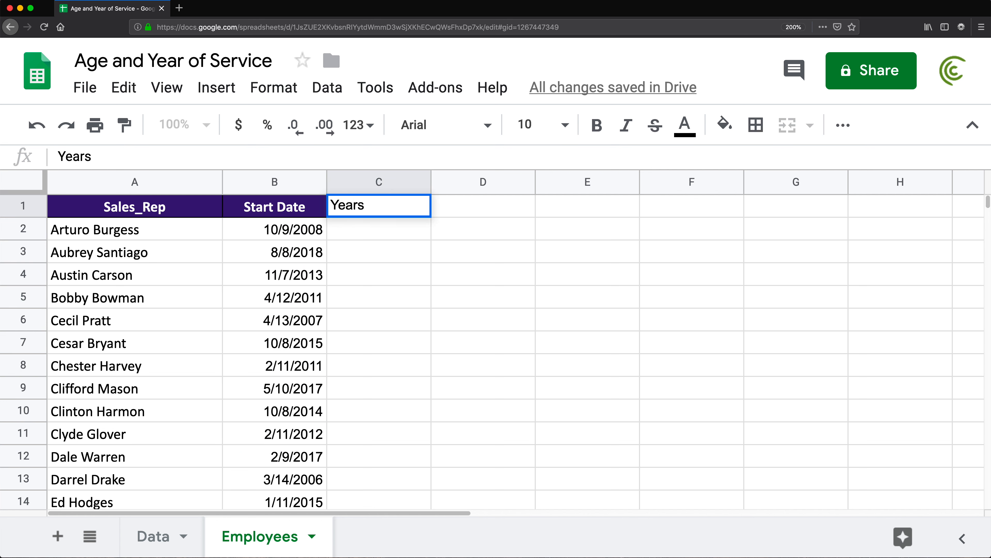
{"action": "key", "text": "Return"}
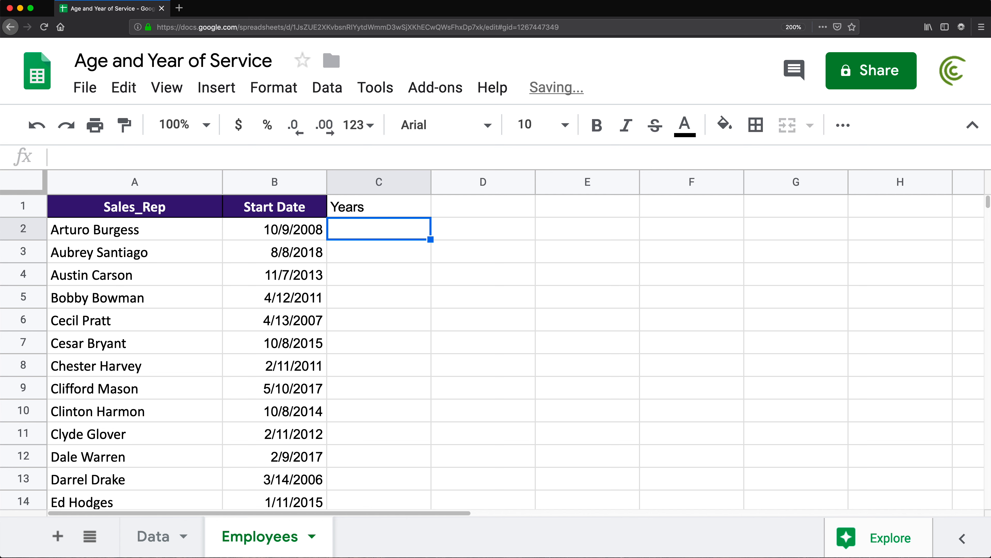
Step: Enter =DATEDIF(B2,"7/10/2019","Y") in C2 to calculate the full years of service
{"action": "type", "text": "=DATE"}
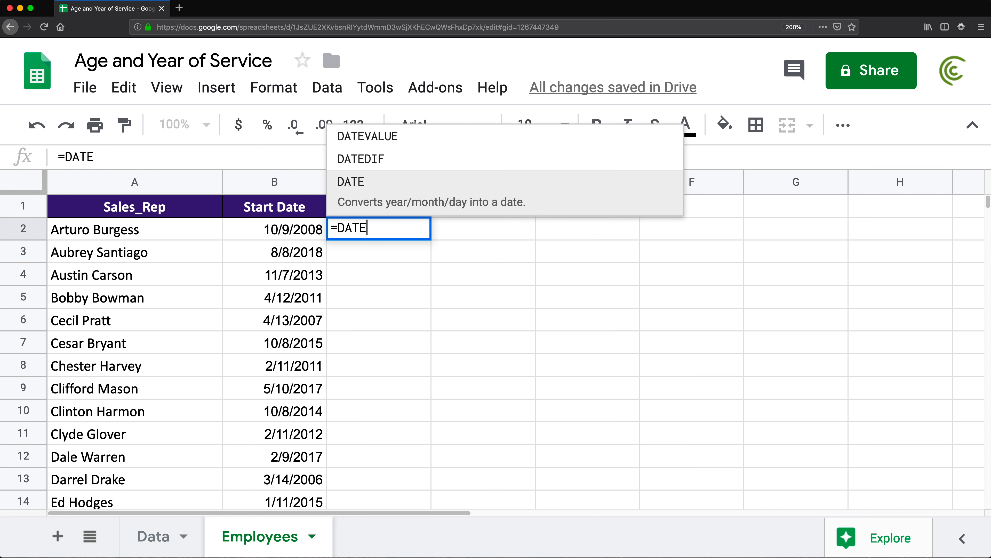
{"action": "type", "text": "("}
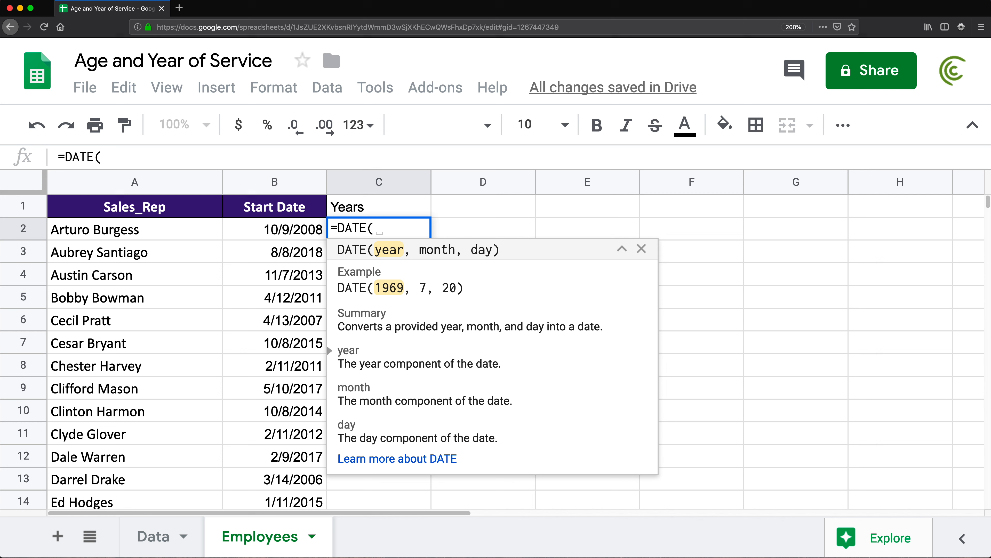
{"action": "key", "text": "BackSpace"}
{"action": "type", "text": "DIF"}
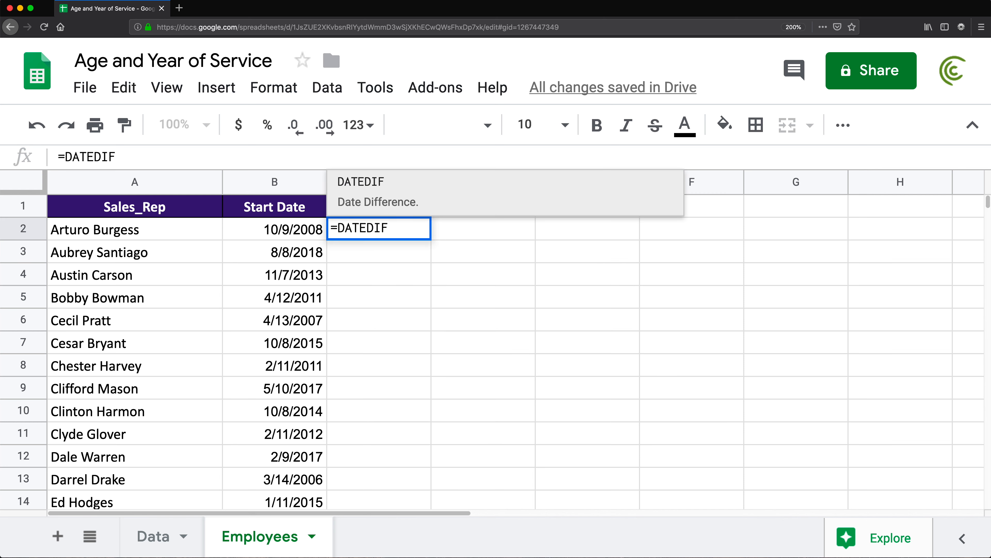
{"action": "type", "text": "("}
{"action": "left_click", "coordinate": [295, 233]}
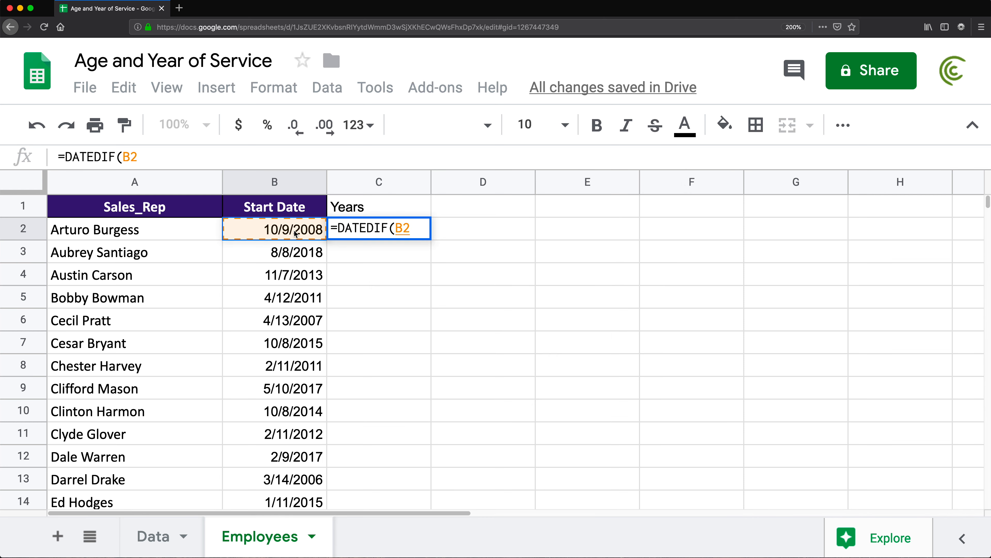
{"action": "type", "text": ","}
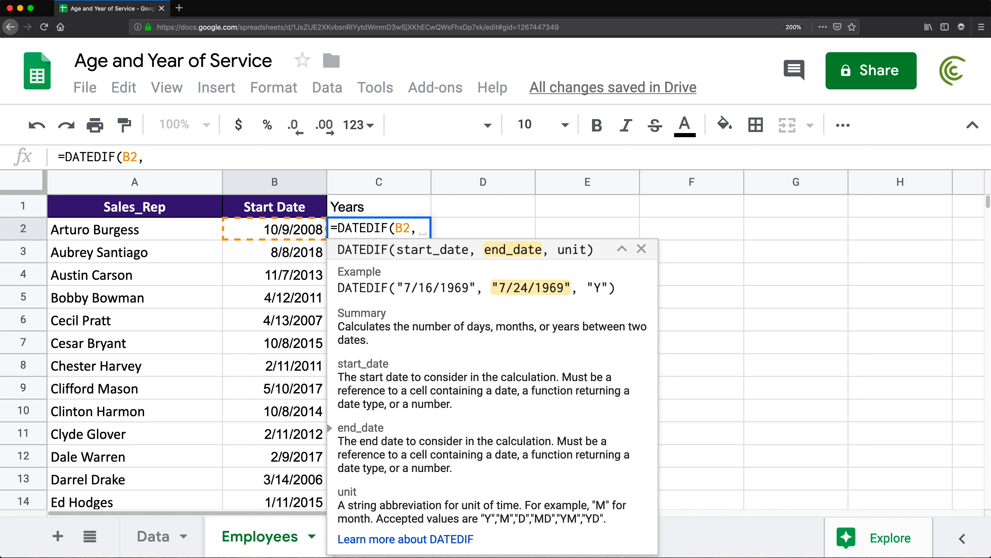
{"action": "type", "text": "\""}
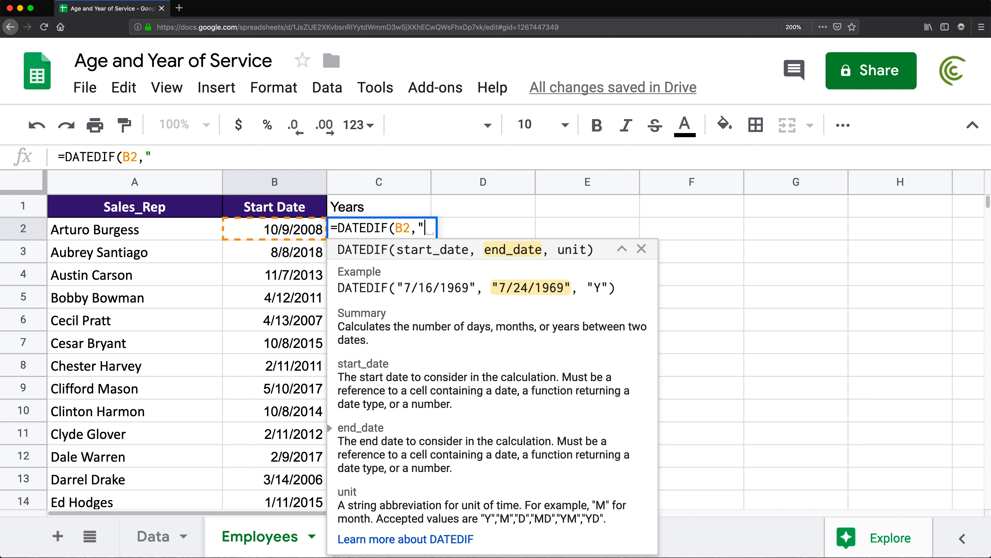
{"action": "type", "text": "7/10/2019\", "}
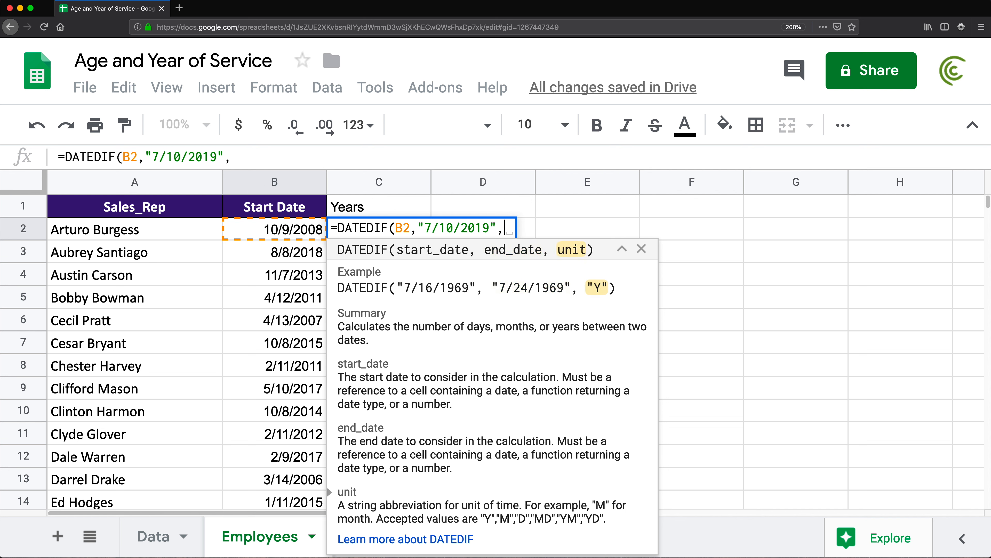
{"action": "type", "text": "\"Y\""}
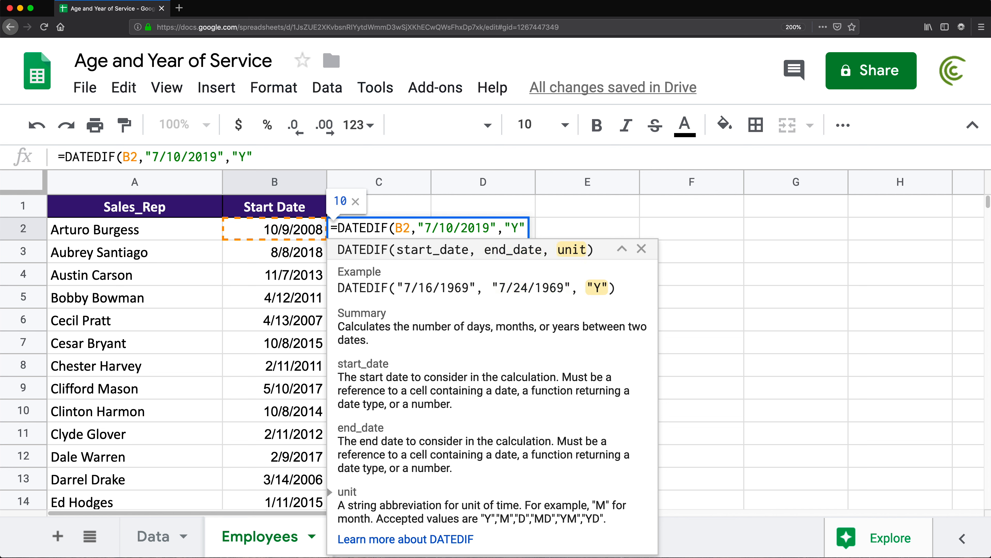
{"action": "type", "text": ")"}
{"action": "key", "text": "Return"}
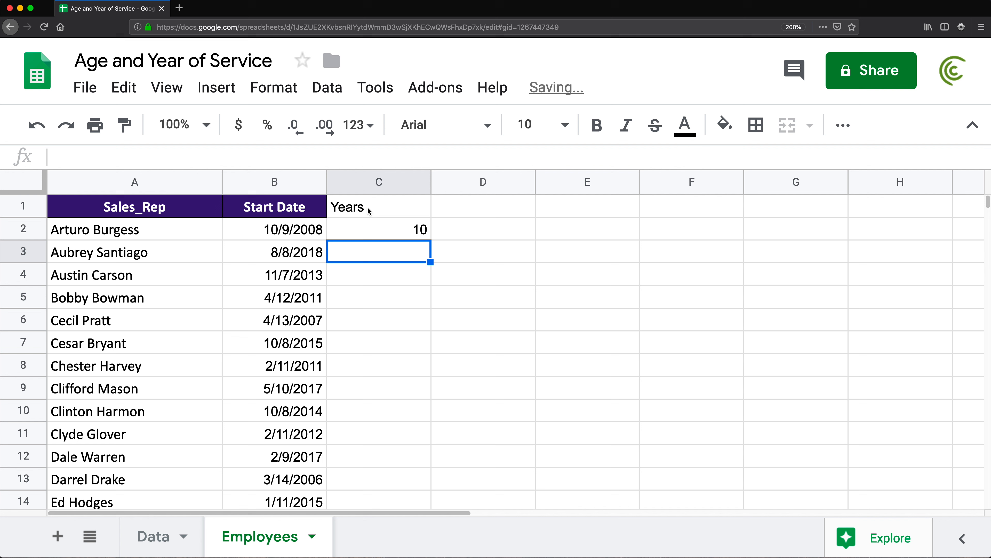
Step: Recheck C2's formula and fill it down column C for the sales reps
{"action": "double_click", "coordinate": [409, 229]}
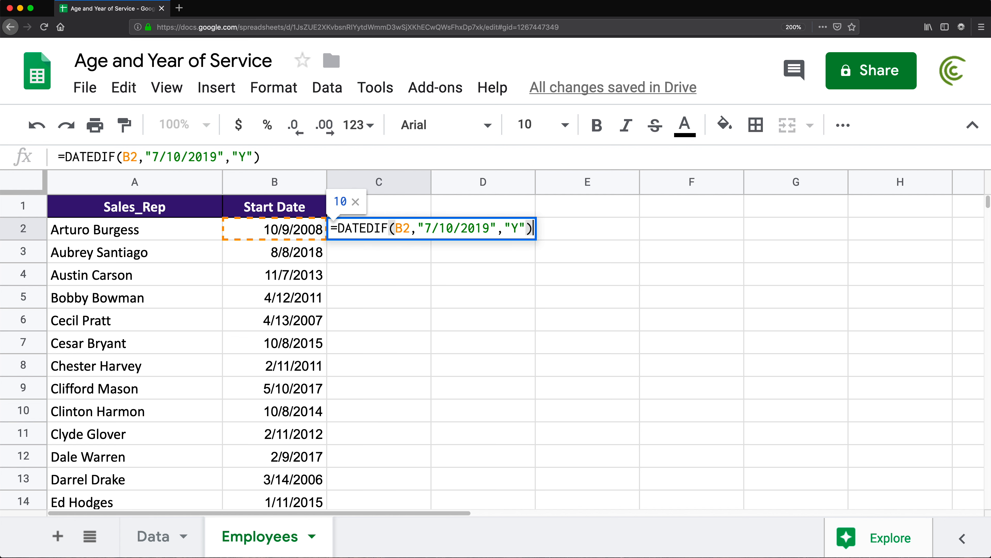
{"action": "key", "text": "Return"}
{"action": "left_click", "coordinate": [410, 228]}
{"action": "left_click_drag", "start_coordinate": [430, 239], "coordinate": [399, 502]}
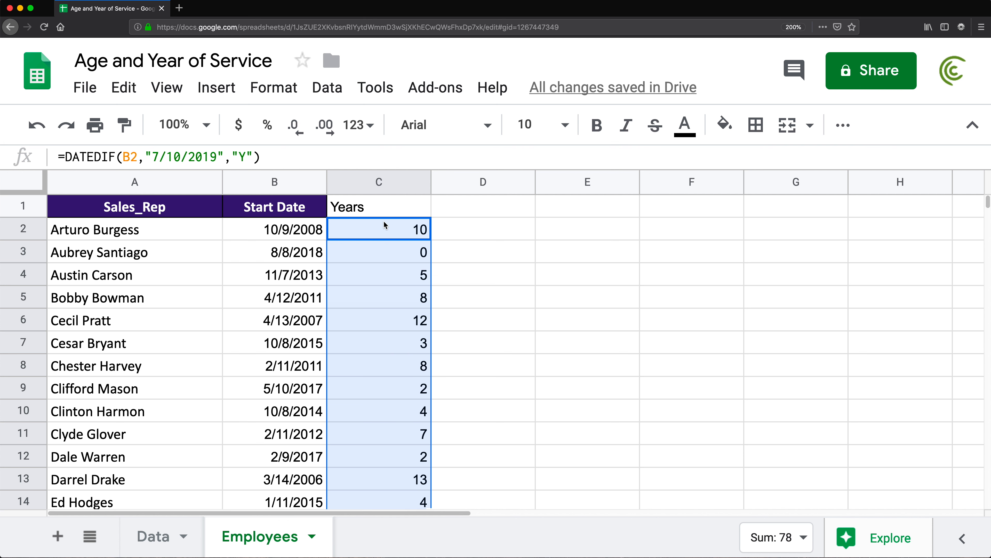
Step: Add the header Months in D1
{"action": "left_click", "coordinate": [460, 213]}
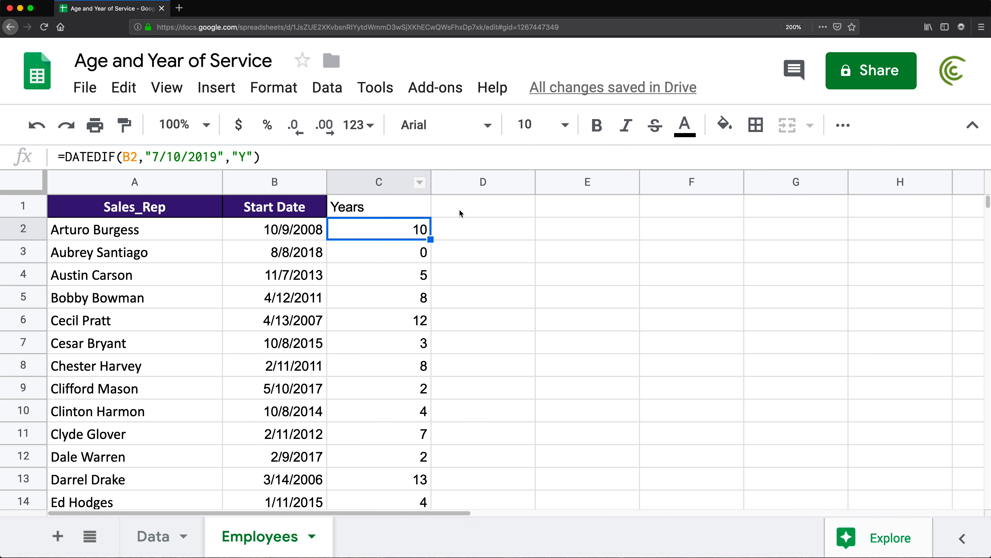
{"action": "type", "text": "Month"}
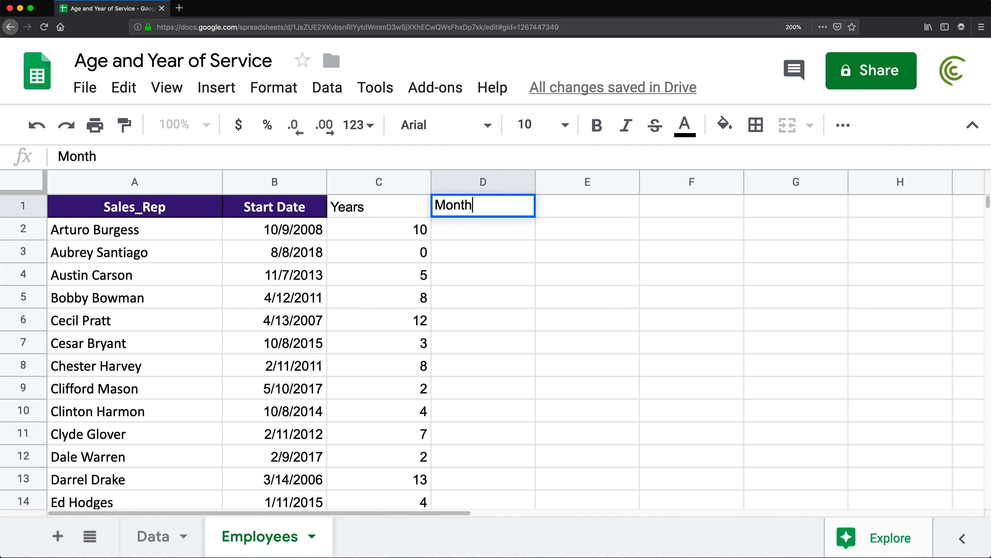
{"action": "type", "text": "s"}
{"action": "key", "text": "Return"}
Step: Enter =DATEDIF(B2,"7/10/2019","M") in D2 to calculate the total months of service
{"action": "type", "text": "="}
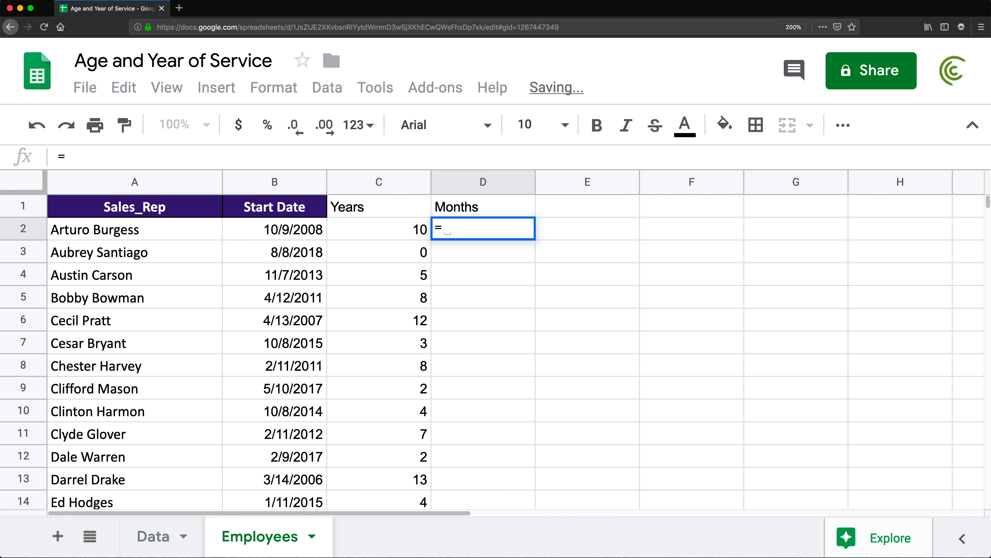
{"action": "type", "text": "DATEDIF("}
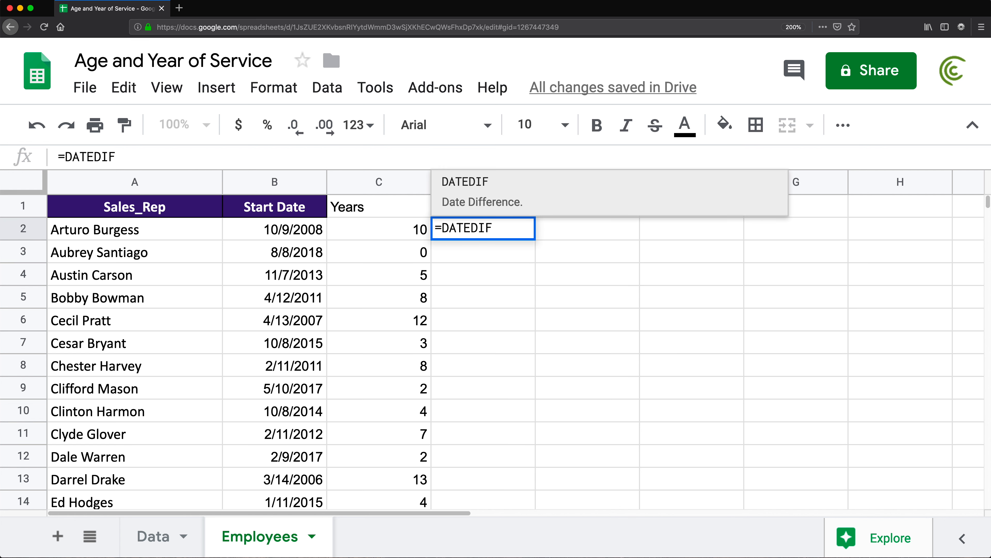
{"action": "left_click", "coordinate": [260, 236]}
{"action": "type", "text": ","}
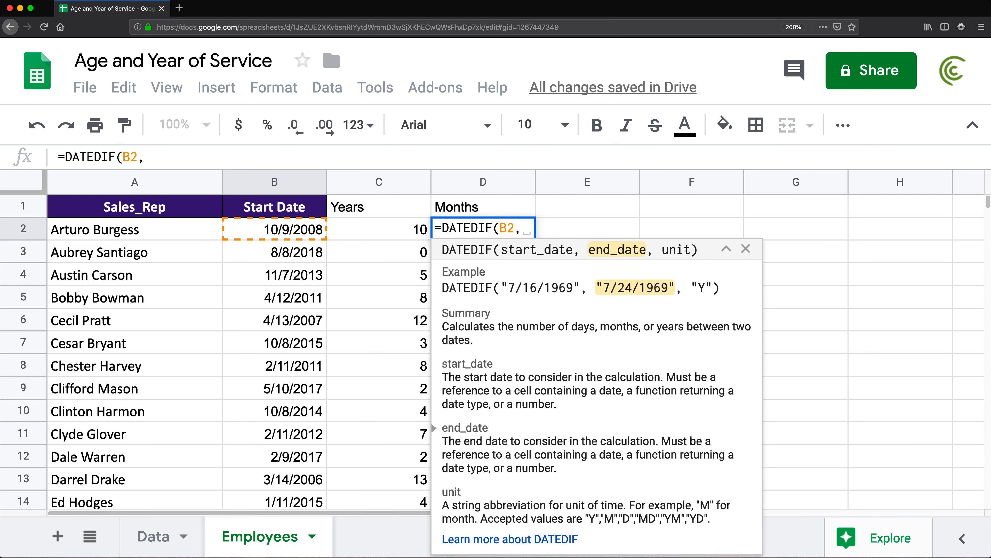
{"action": "type", "text": "\"7/"}
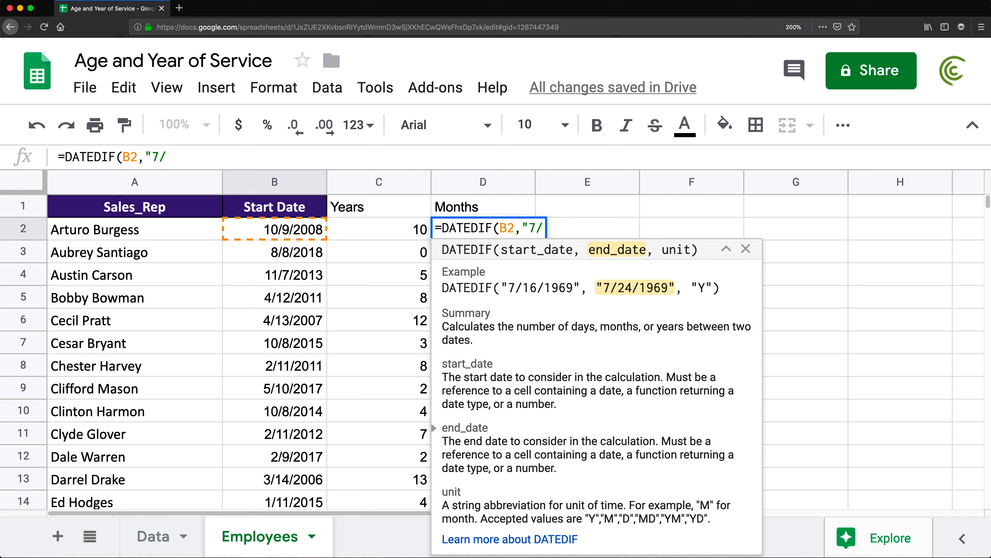
{"action": "type", "text": "10/2019"}
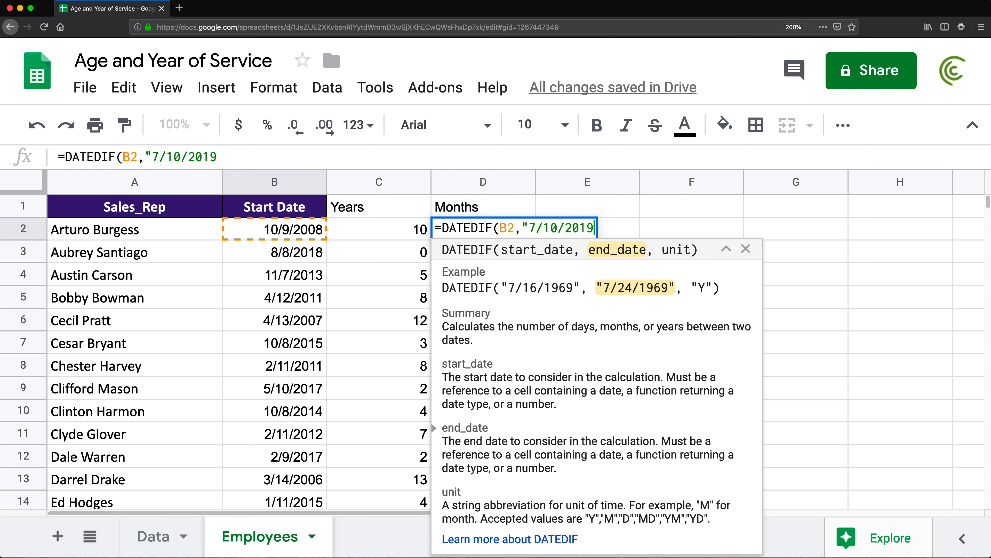
{"action": "type", "text": "\", "}
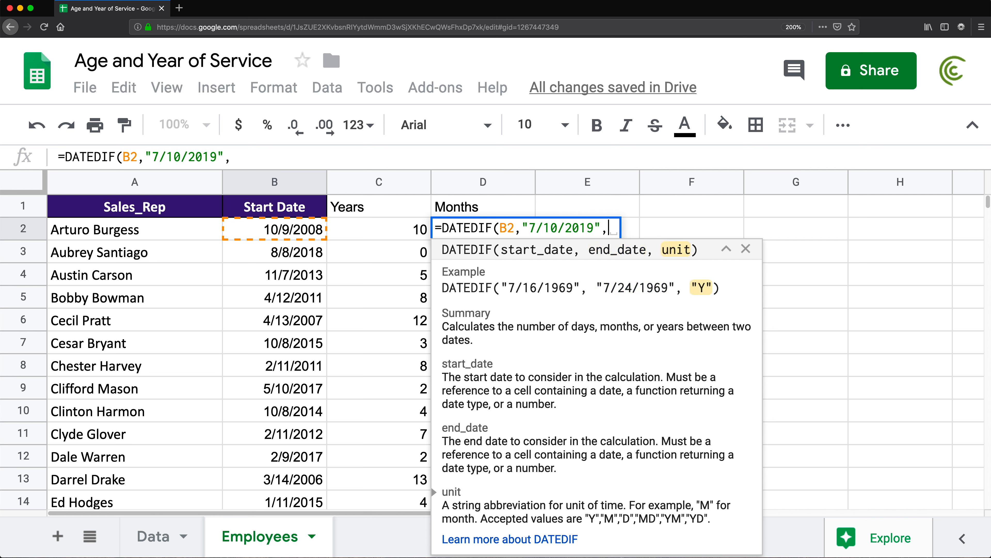
{"action": "type", "text": "\"M\""}
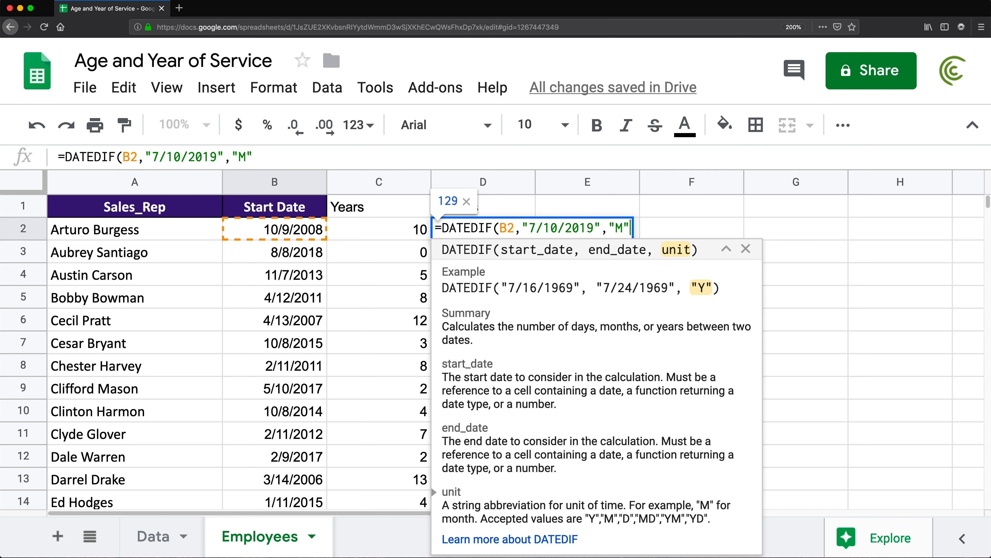
{"action": "type", "text": ")"}
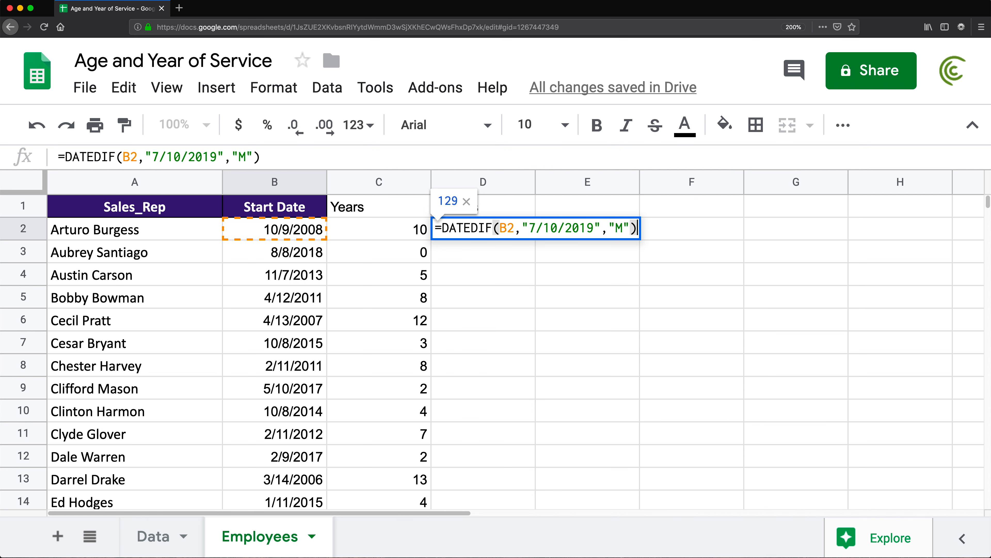
{"action": "key", "text": "Return"}
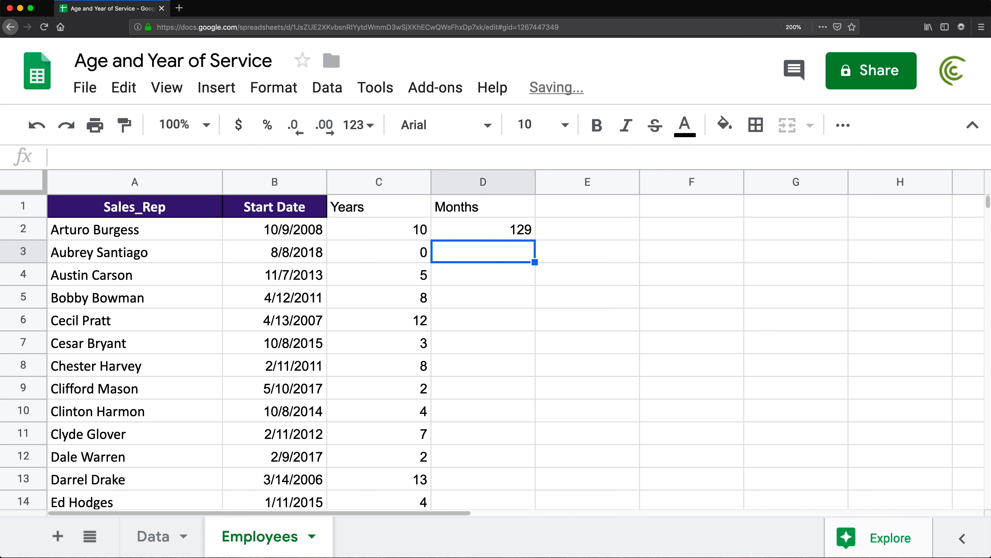
Step: Try the day unit in D2 by changing the DATEDIF unit to "D"
{"action": "left_click", "coordinate": [477, 236]}
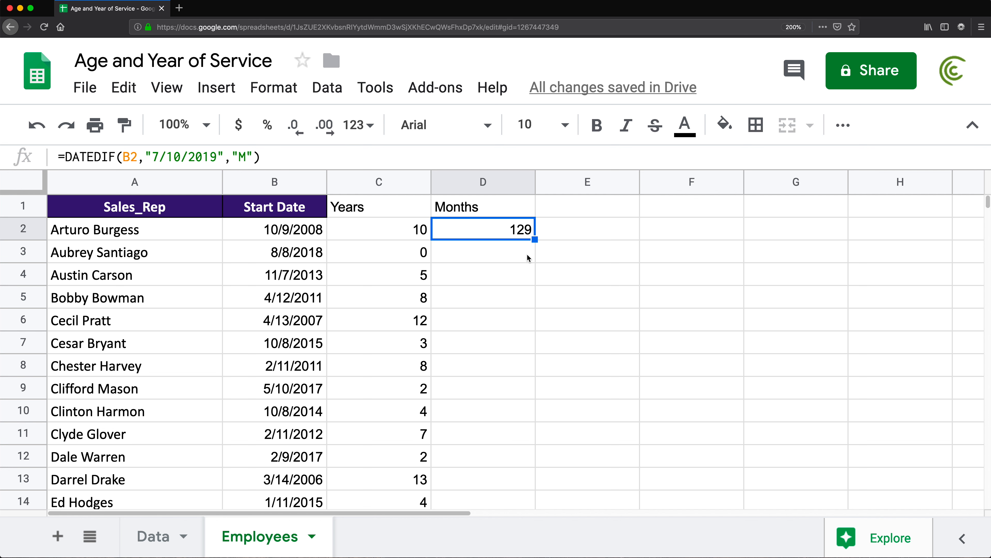
{"action": "double_click", "coordinate": [503, 234]}
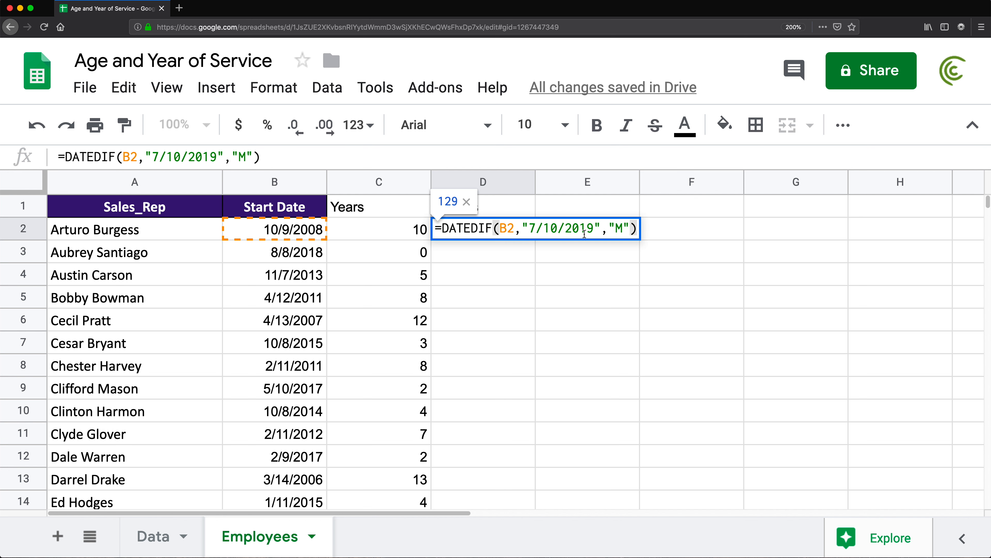
{"action": "double_click", "coordinate": [619, 229]}
{"action": "key", "text": "BackSpace"}
{"action": "type", "text": "D"}
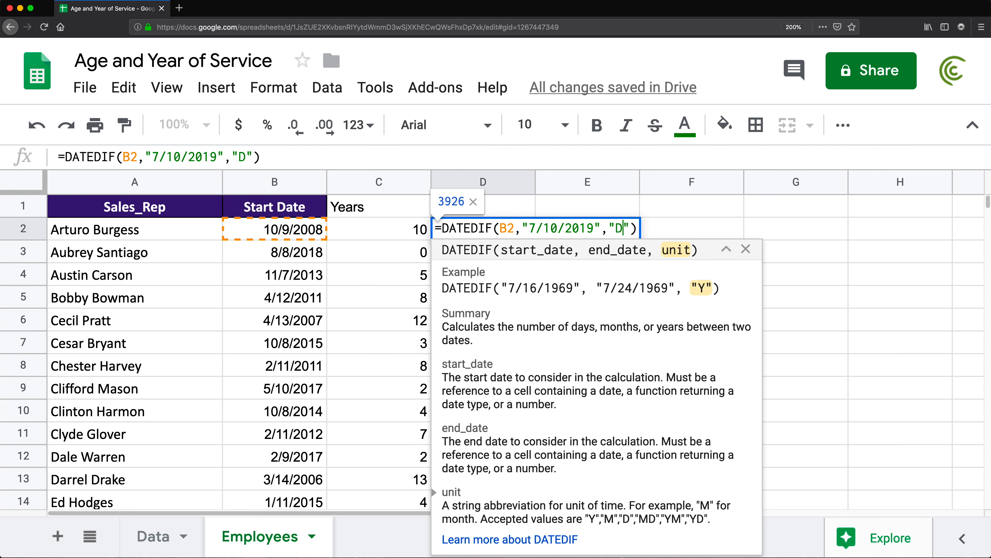
{"action": "key", "text": "Return"}
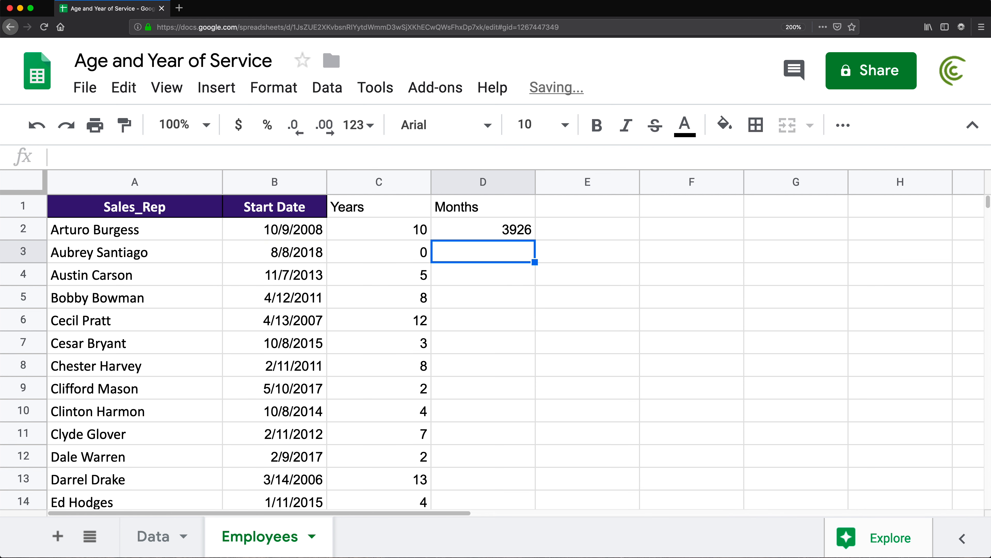
Step: Change D2's DATEDIF unit to "YM" to count only the months beyond full years
{"action": "double_click", "coordinate": [516, 231]}
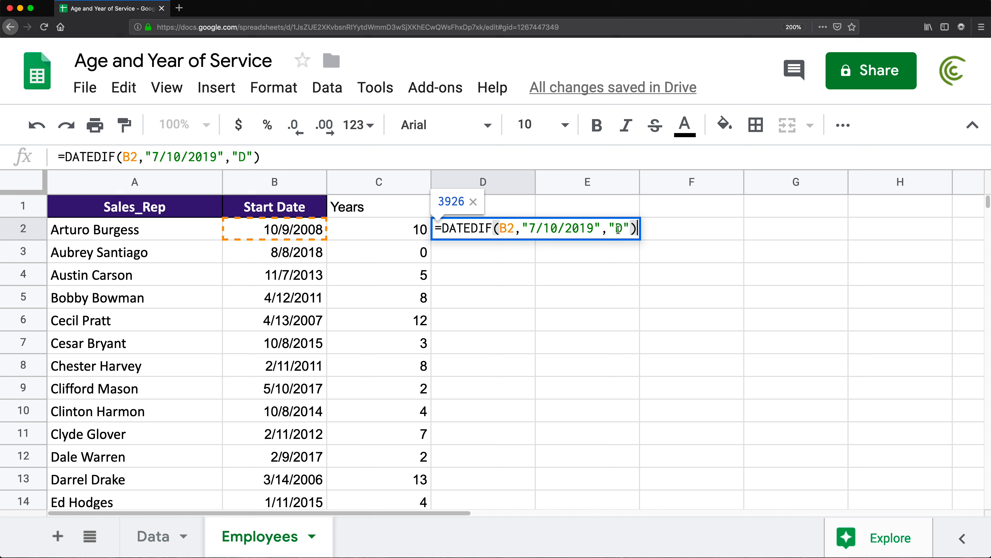
{"action": "left_click", "coordinate": [628, 227]}
{"action": "key", "text": "BackSpace"}
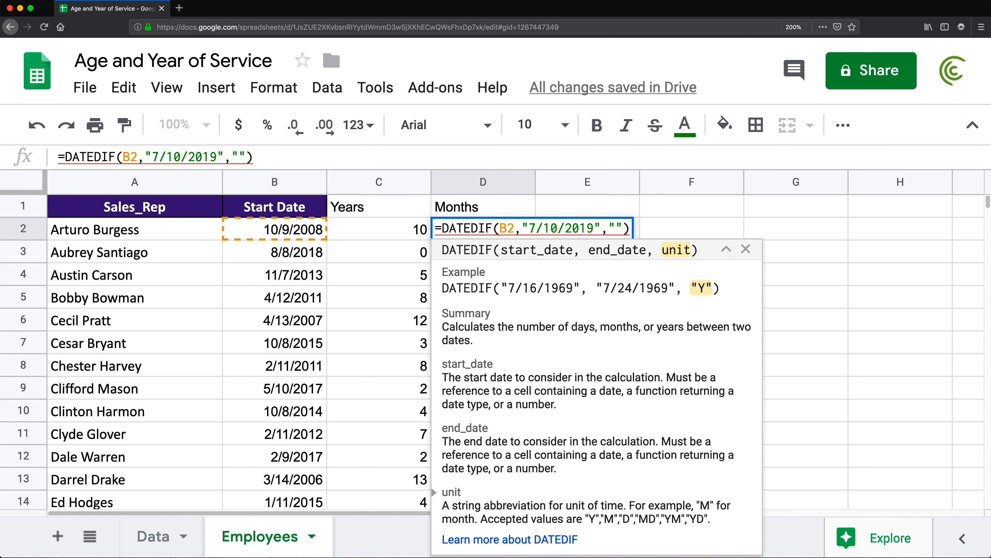
{"action": "type", "text": "YM"}
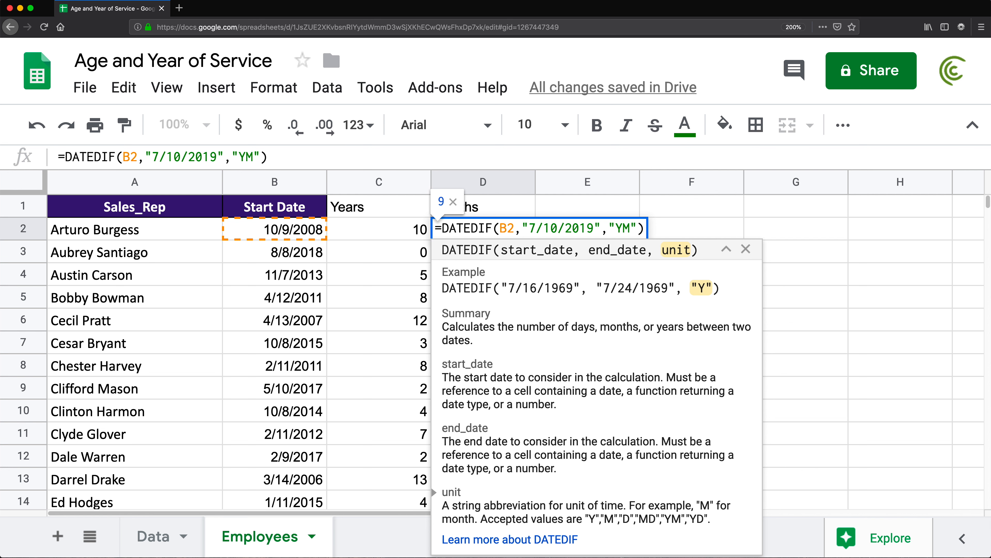
{"action": "key", "text": "Return"}
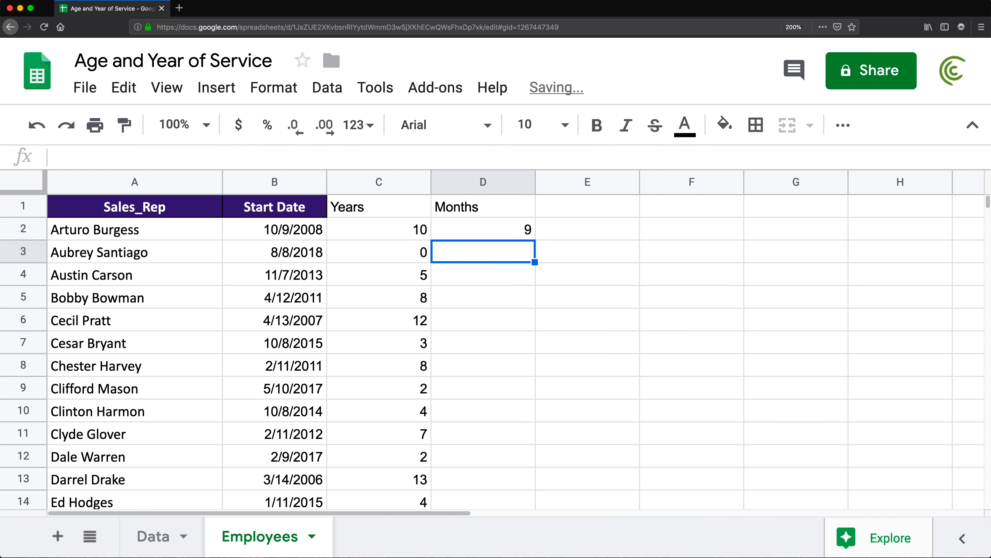
Step: Try the "YD" unit in D2's DATEDIF formula to count only the days beyond full years
{"action": "left_click", "coordinate": [498, 232]}
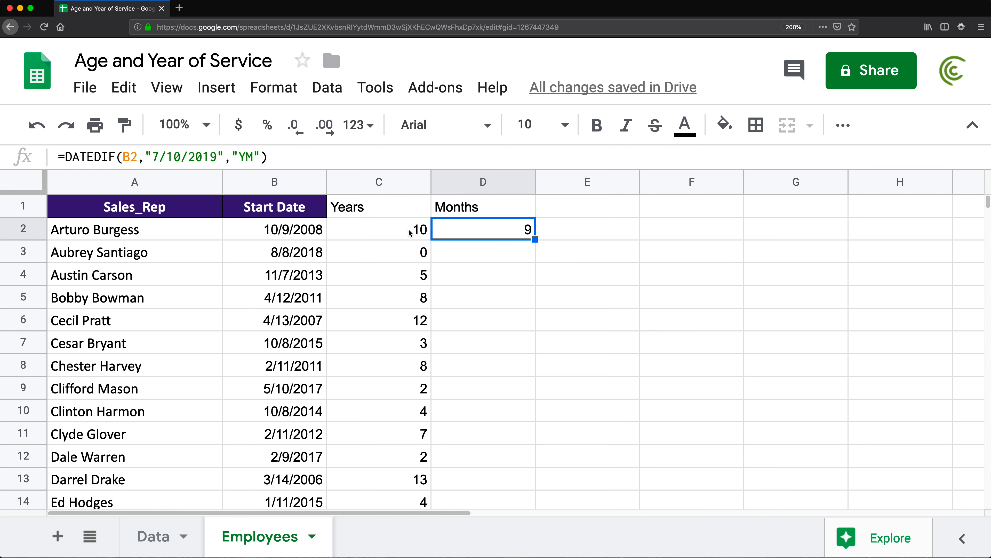
{"action": "left_click", "coordinate": [400, 229]}
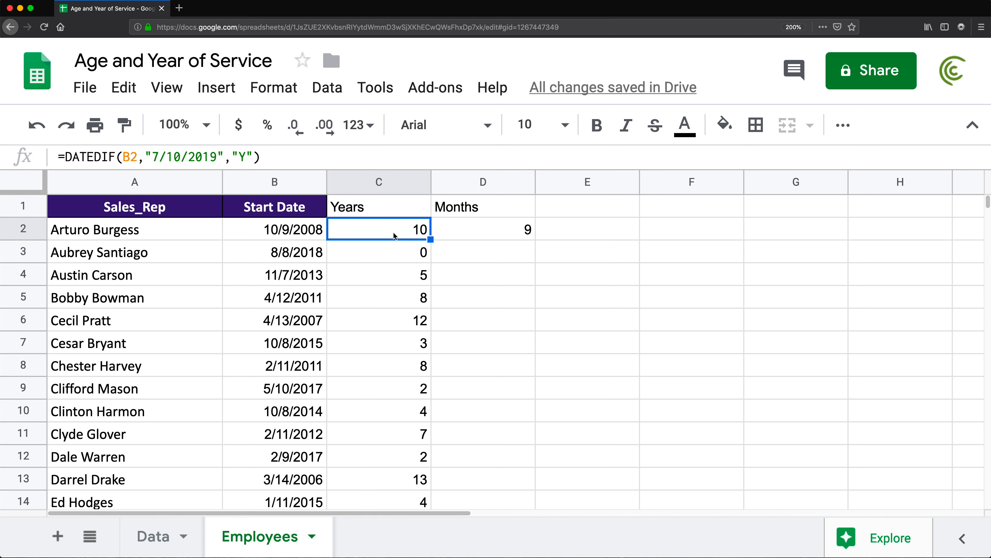
{"action": "left_click", "coordinate": [483, 235]}
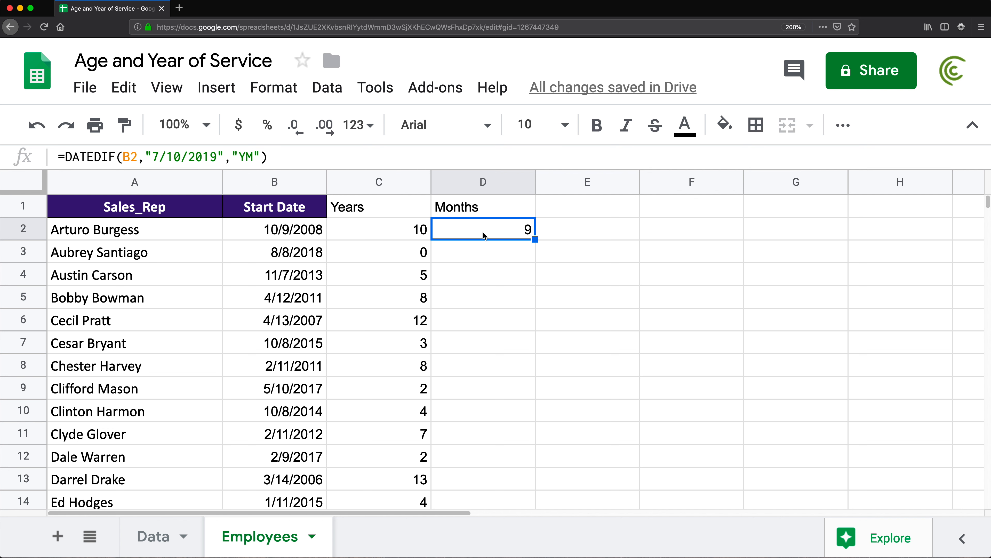
{"action": "double_click", "coordinate": [484, 235]}
{"action": "key", "text": "Left"}
{"action": "key", "text": "Left"}
{"action": "key", "text": "BackSpace"}
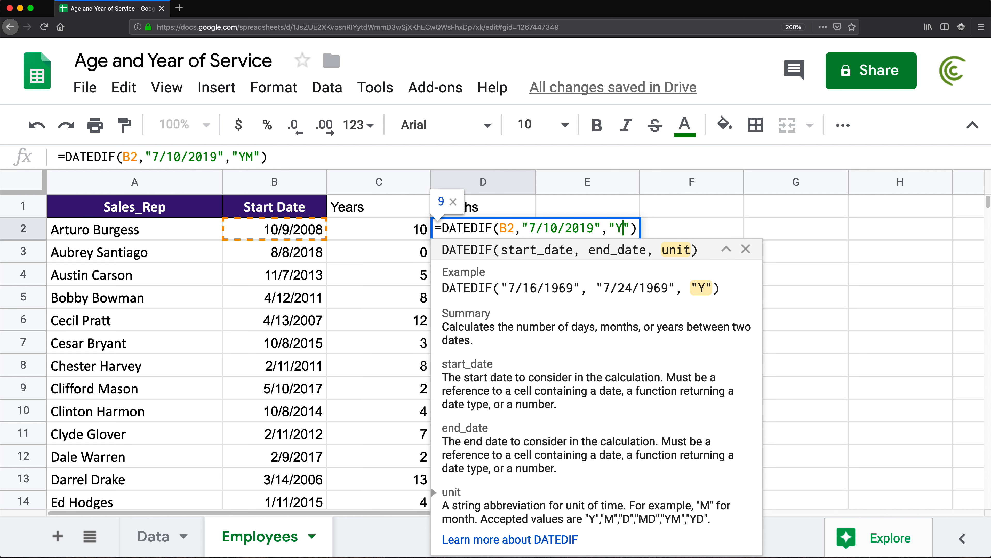
{"action": "type", "text": "D"}
{"action": "key", "text": "Return"}
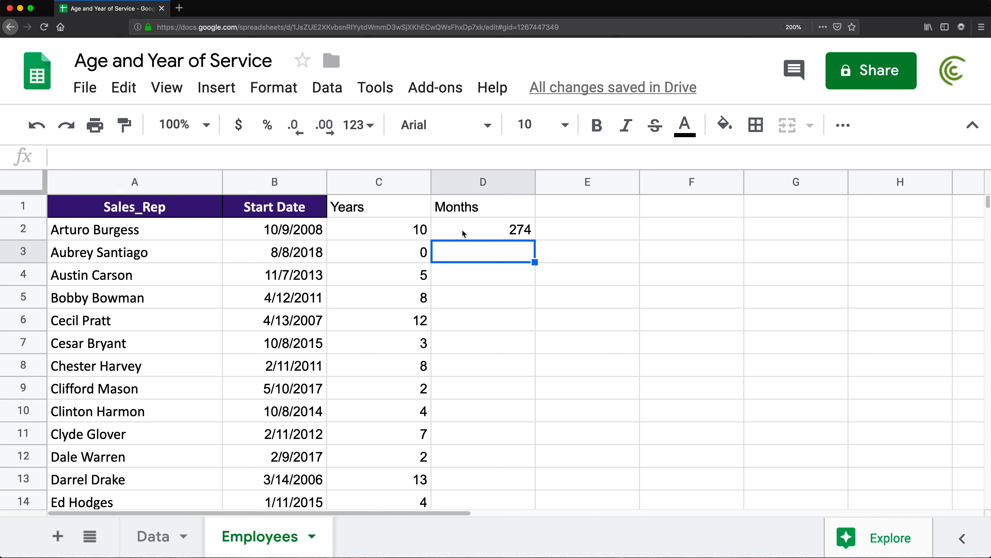
Step: Set the unit of D2's DATEDIF formula back to "YM"
{"action": "left_click", "coordinate": [410, 229]}
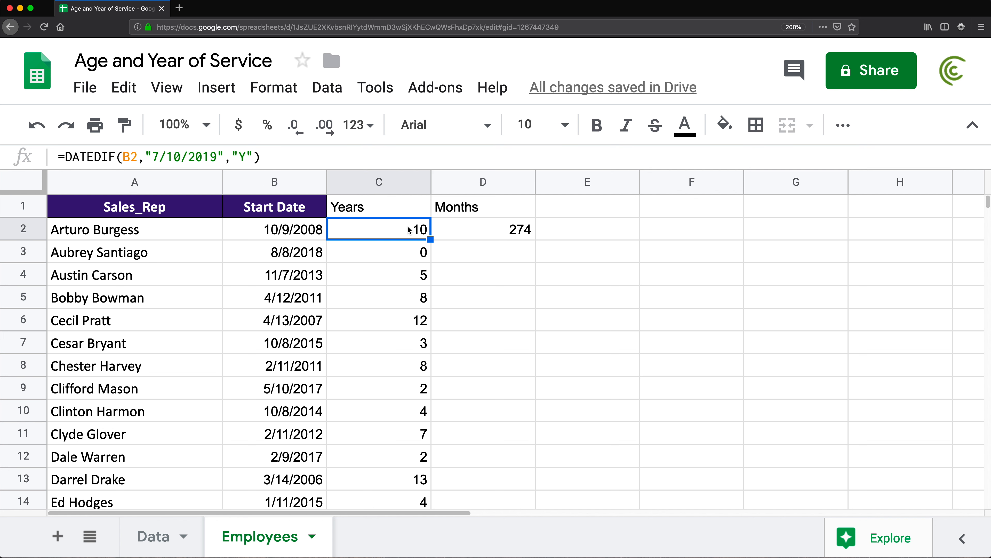
{"action": "double_click", "coordinate": [469, 229]}
{"action": "left_click", "coordinate": [630, 230]}
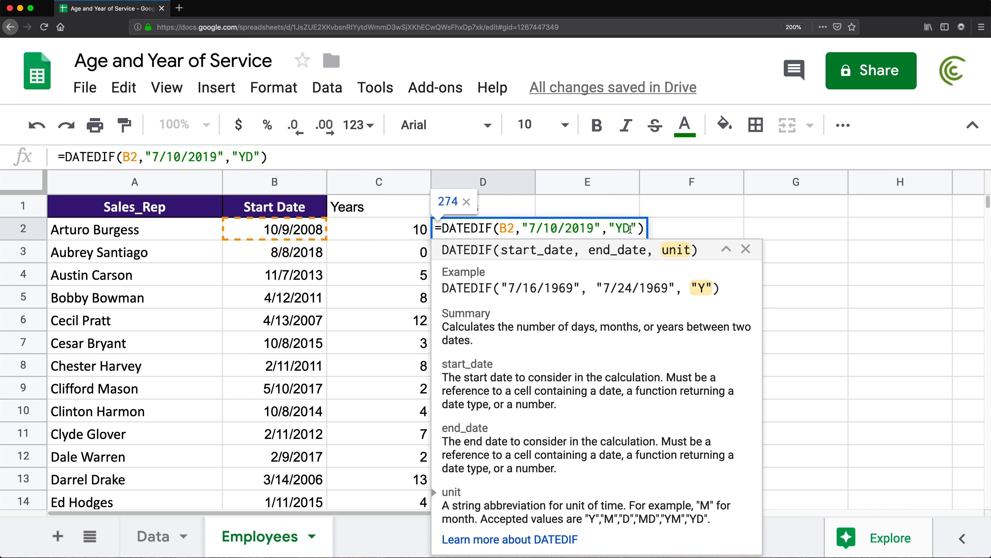
{"action": "key", "text": "BackSpace"}
{"action": "type", "text": "M"}
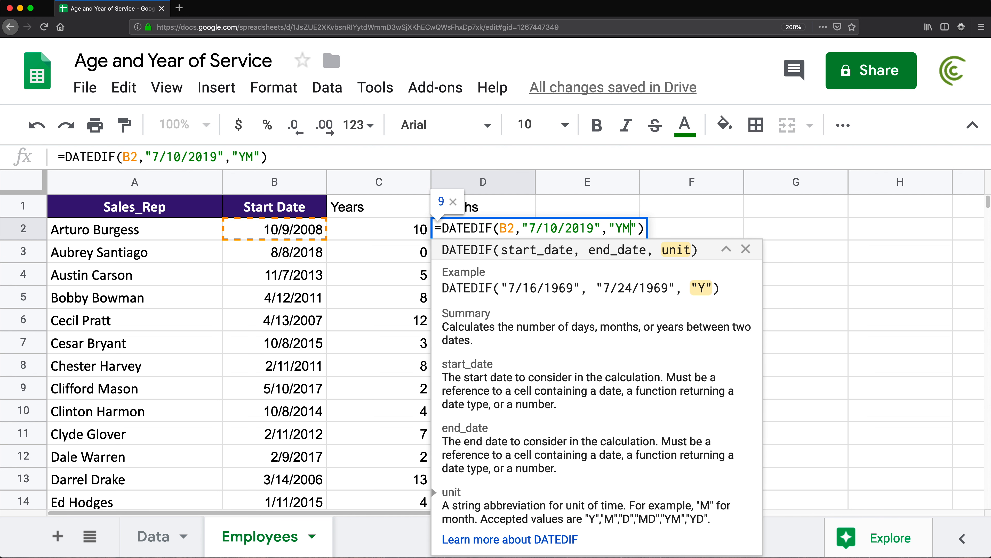
{"action": "key", "text": "Return"}
Step: Fill the months formula from D2 down to D14
{"action": "left_click", "coordinate": [509, 225]}
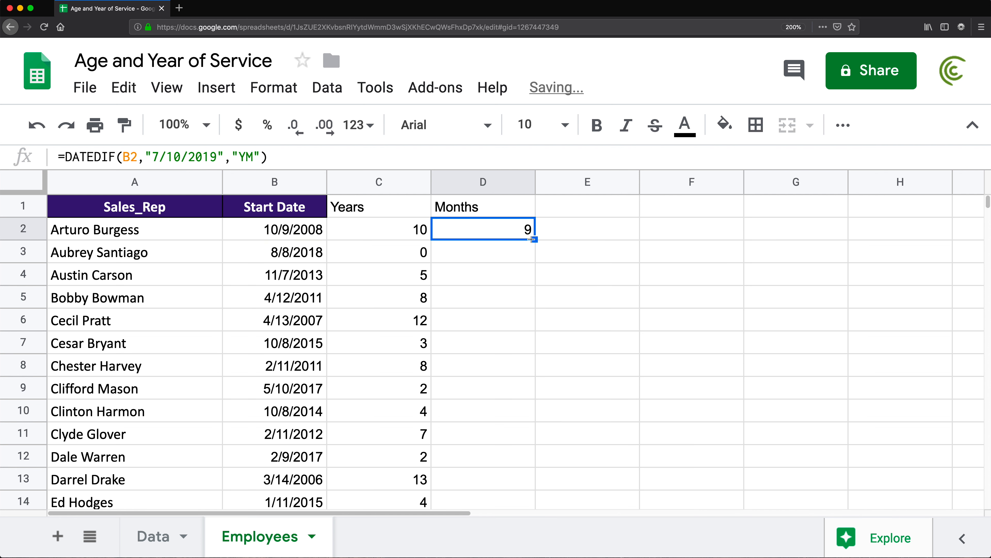
{"action": "left_click_drag", "start_coordinate": [534, 239], "coordinate": [481, 503]}
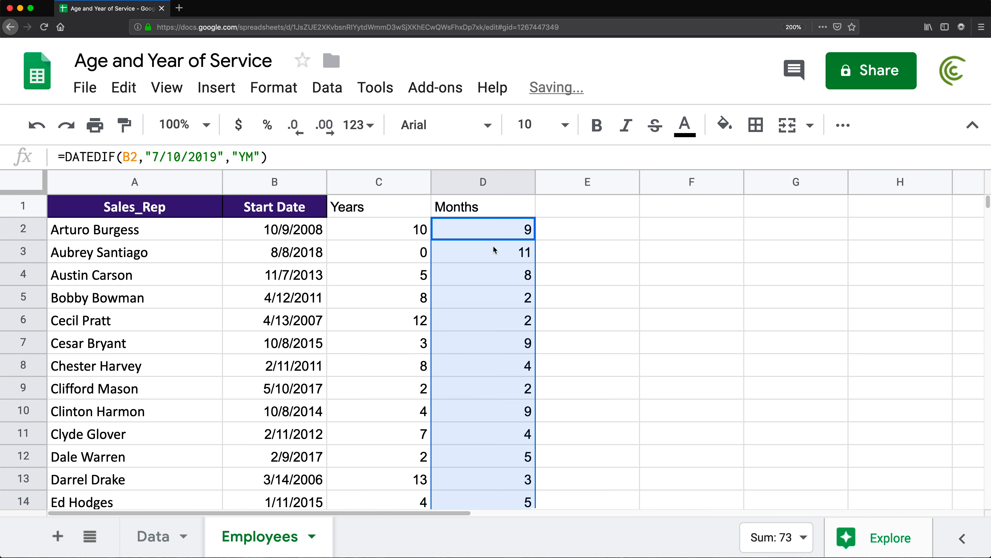
{"action": "left_click", "coordinate": [581, 235]}
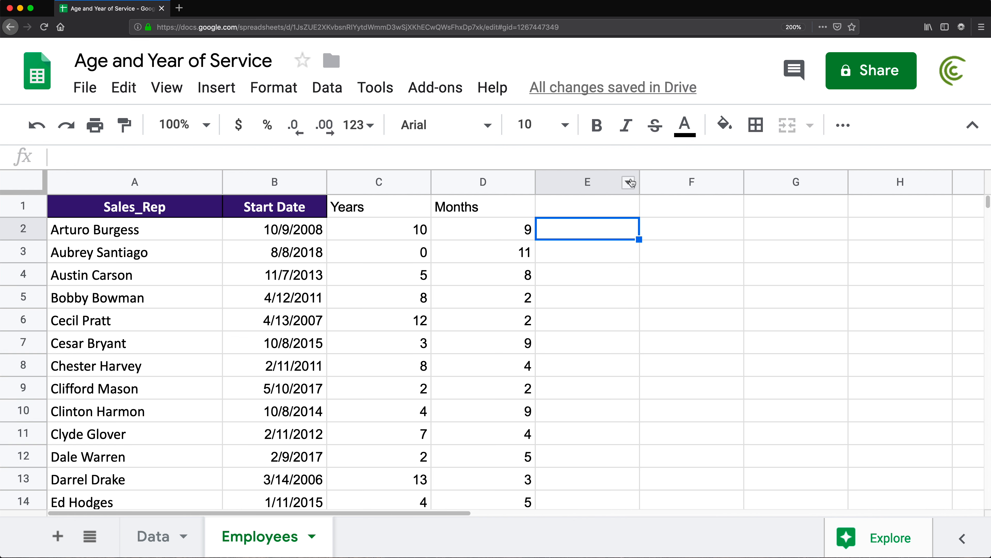
Step: Widen column E and copy C2's formula =DATEDIF(B2,"7/10/2019","Y") into E2
{"action": "left_click_drag", "start_coordinate": [639, 181], "coordinate": [779, 182]}
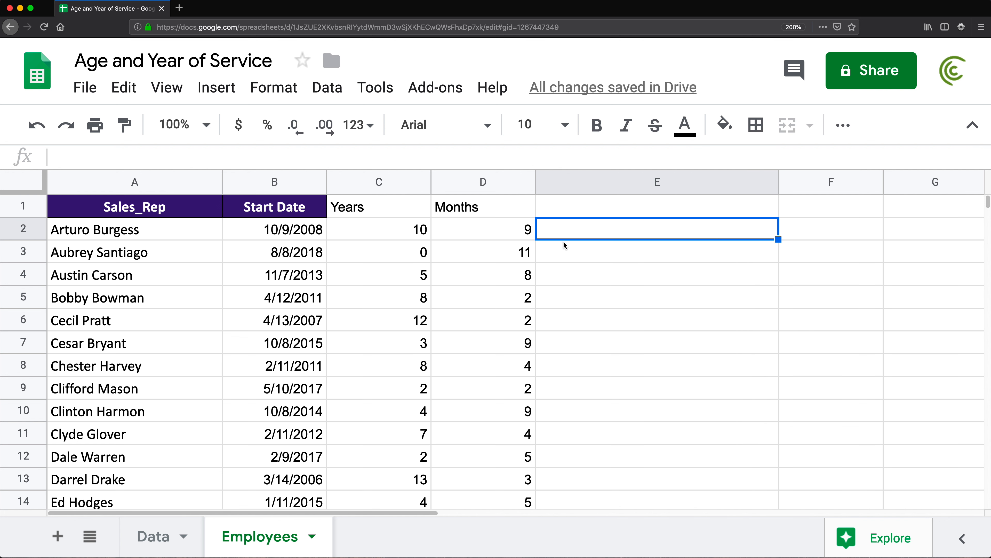
{"action": "double_click", "coordinate": [371, 228]}
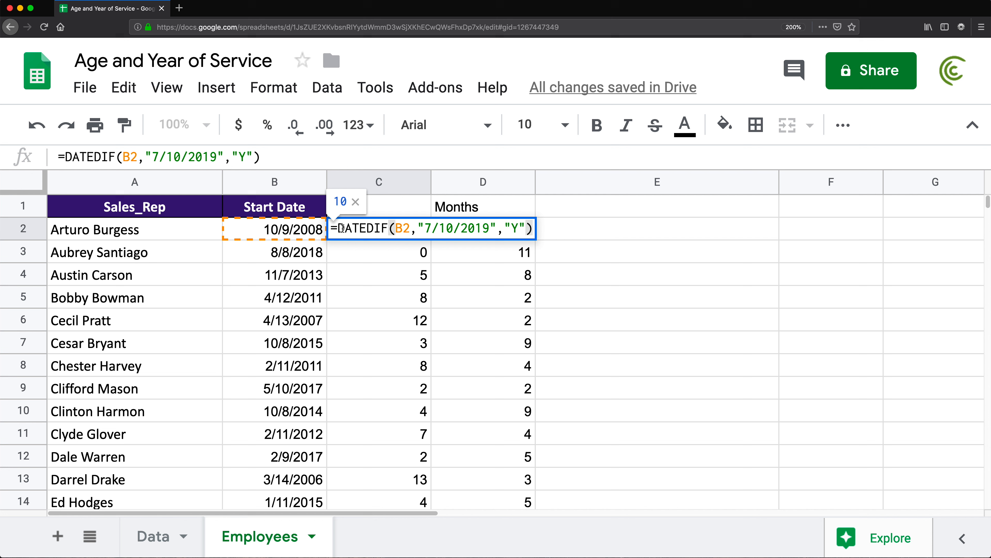
{"action": "left_click_drag", "start_coordinate": [339, 228], "coordinate": [632, 244]}
{"action": "key", "text": "ctrl+c"}
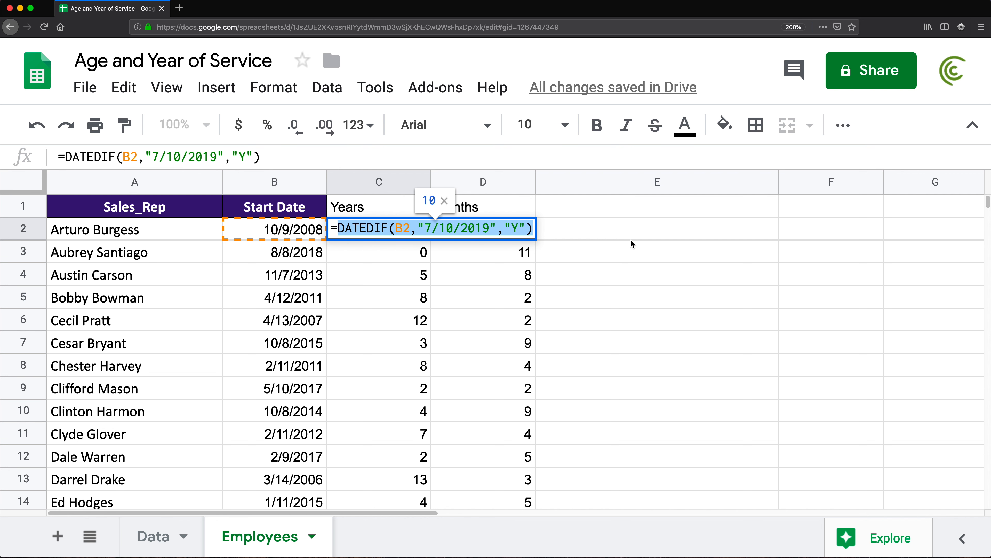
{"action": "key", "text": "Escape"}
{"action": "left_click", "coordinate": [556, 230]}
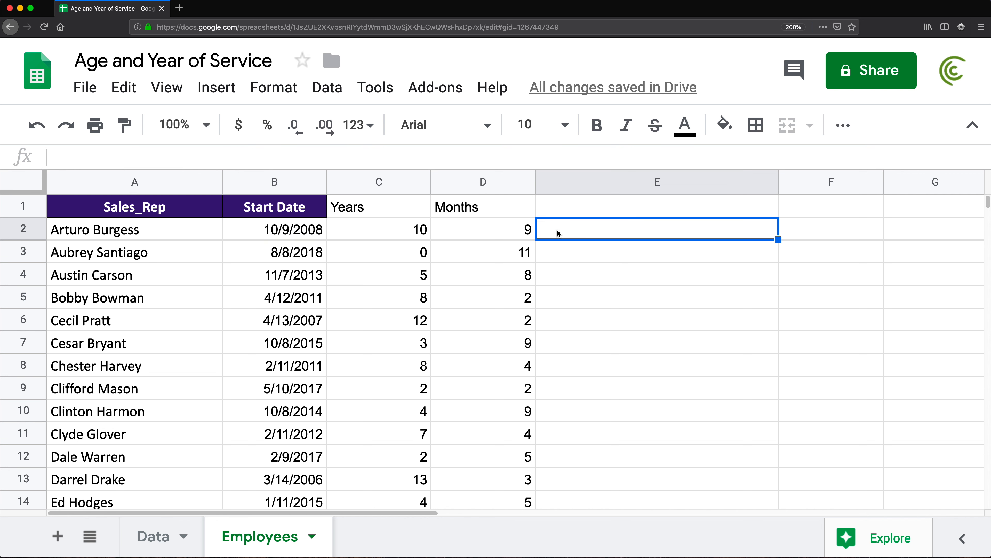
{"action": "type", "text": "="}
{"action": "key", "text": "ctrl+v"}
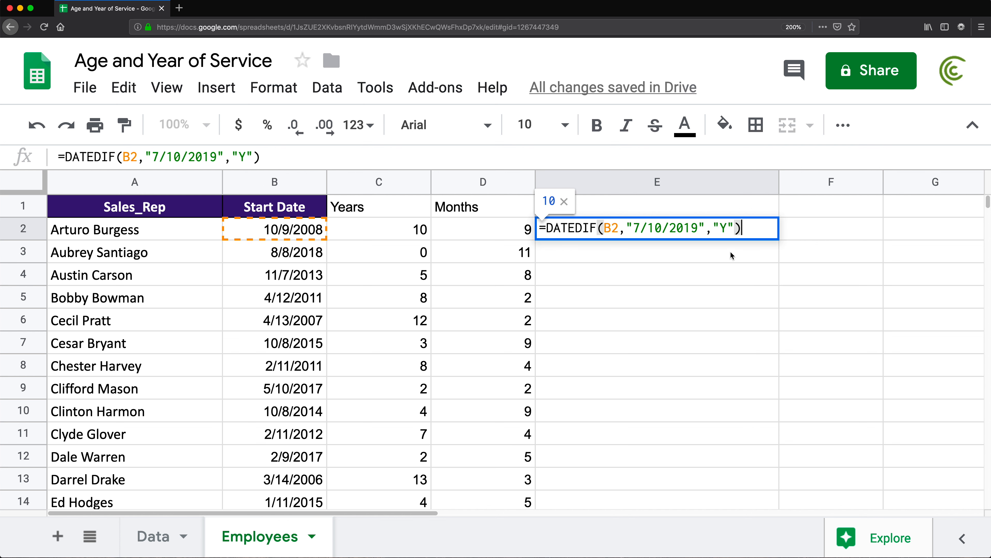
Step: Append &" years" to E2's DATEDIF formula and copy its DATEDIF part for reuse
{"action": "type", "text": "&"}
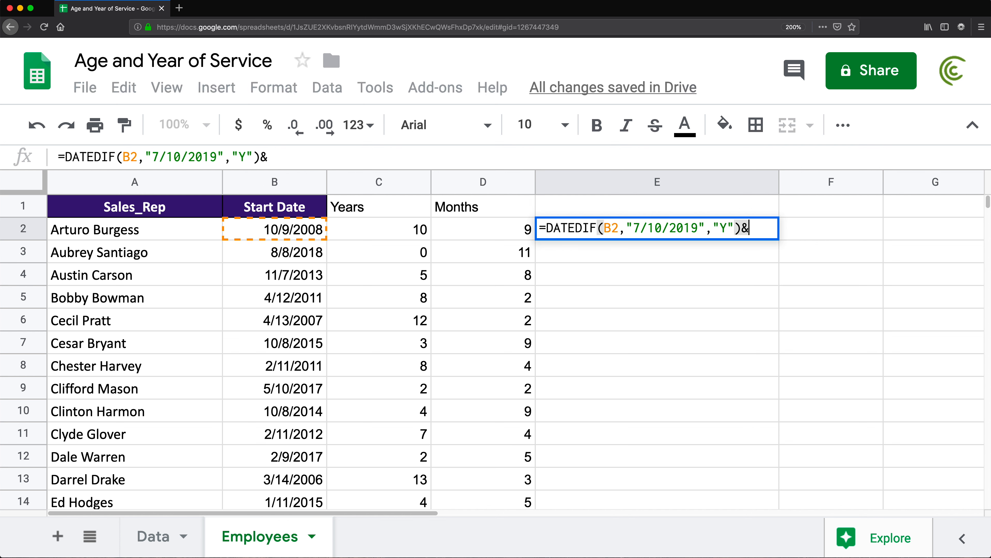
{"action": "type", "text": "\""}
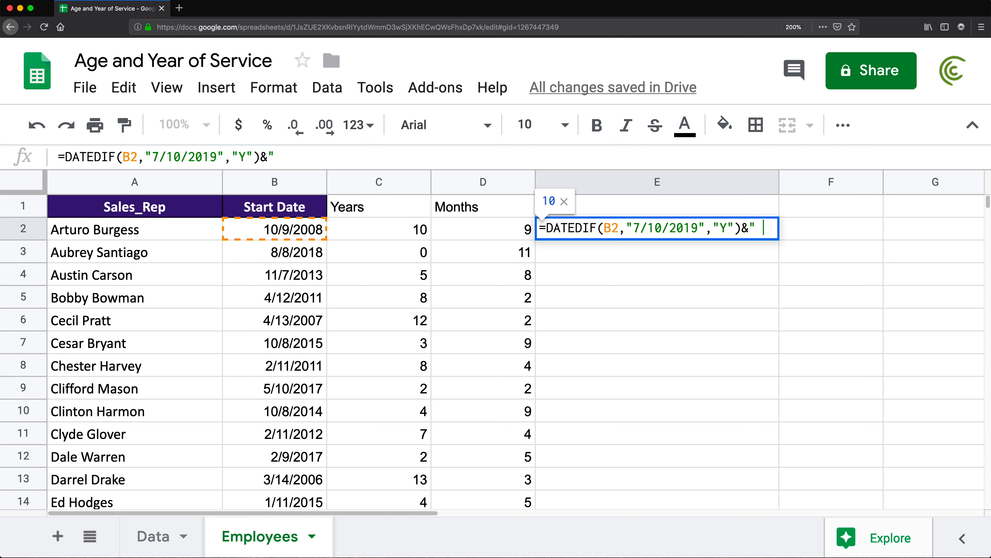
{"action": "type", "text": " years\""}
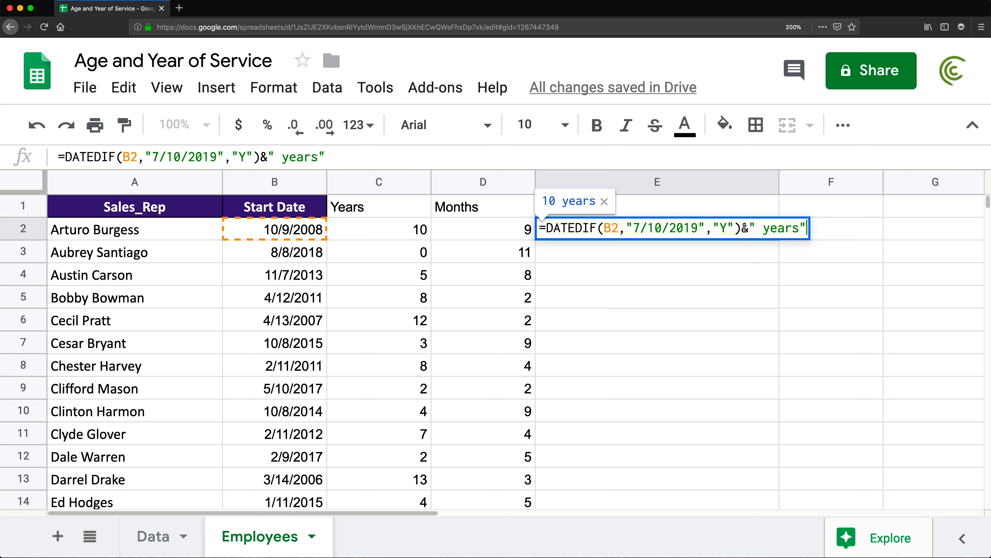
{"action": "left_click_drag", "start_coordinate": [742, 228], "coordinate": [545, 229]}
{"action": "key", "text": "ctrl+c"}
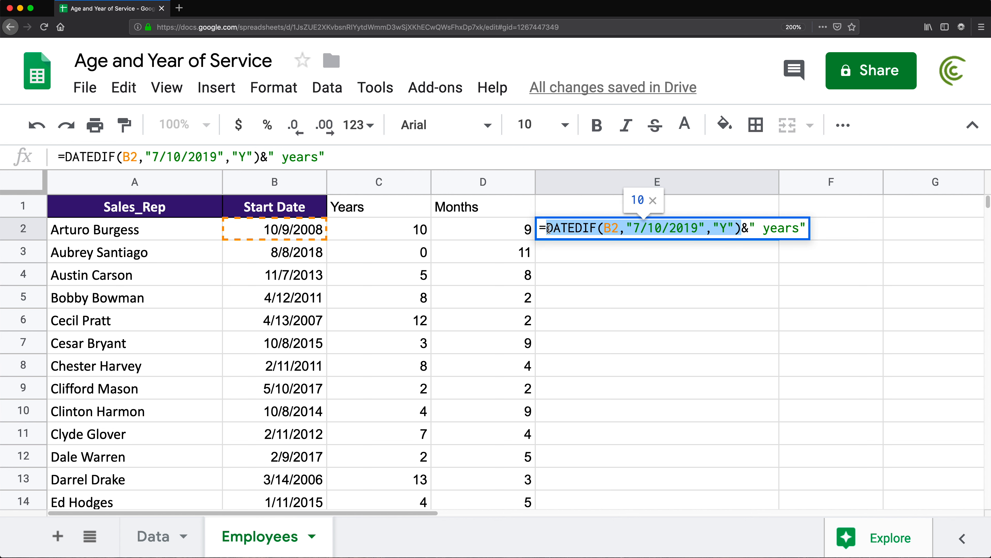
{"action": "left_click", "coordinate": [744, 229]}
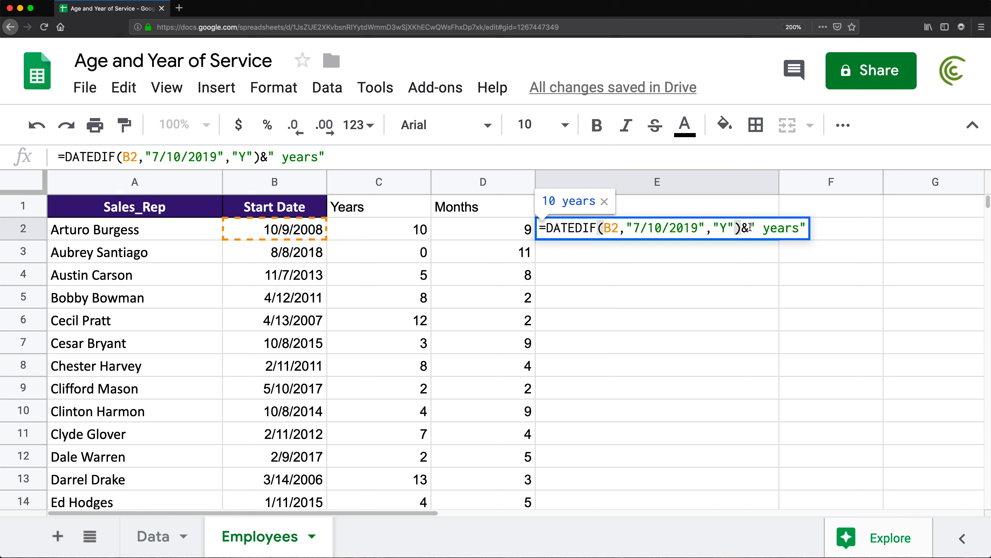
{"action": "left_click_drag", "start_coordinate": [748, 228], "coordinate": [812, 228]}
{"action": "left_click", "coordinate": [808, 228]}
{"action": "key", "text": "Return"}
Step: Try E2's formula with the space before "years" removed from the quoted text
{"action": "double_click", "coordinate": [562, 229]}
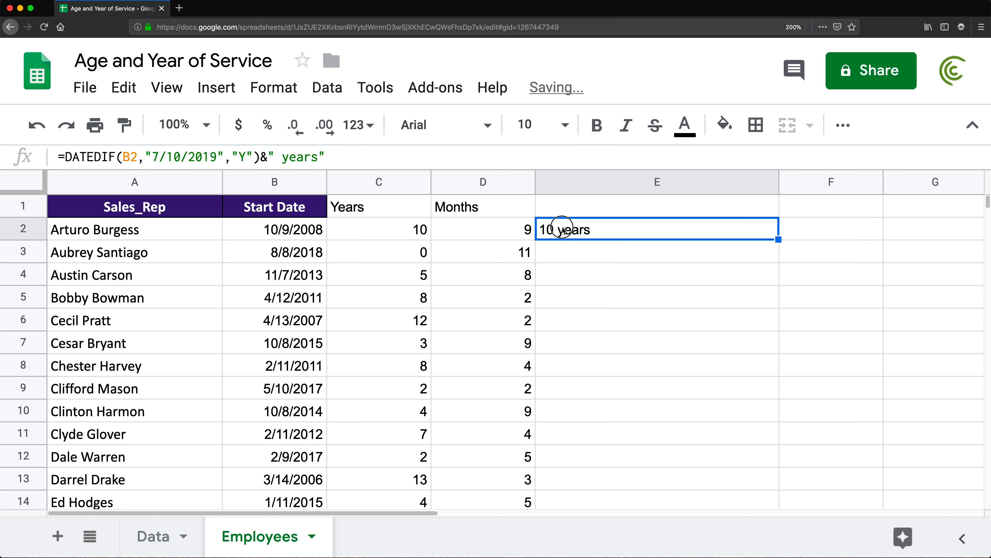
{"action": "left_click", "coordinate": [763, 228]}
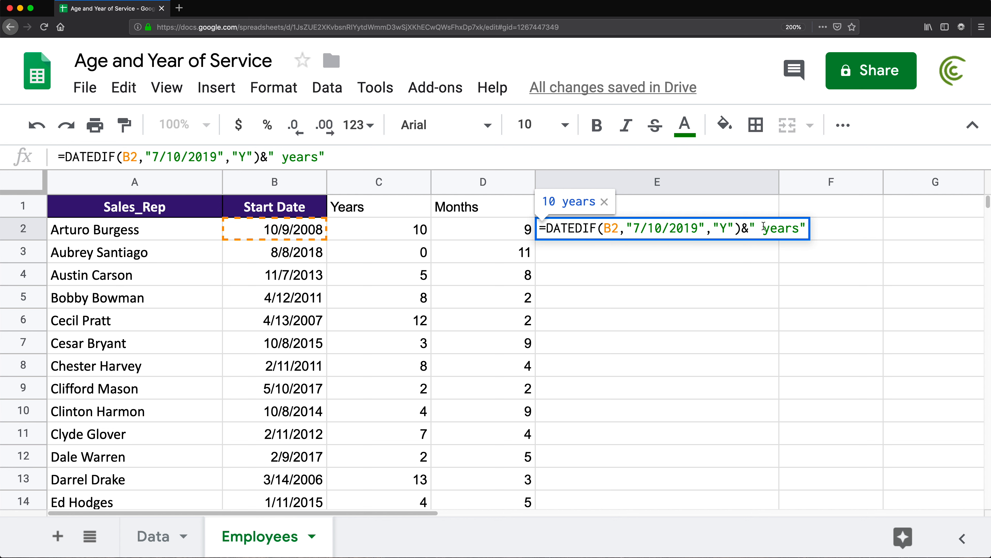
{"action": "key", "text": "BackSpace"}
{"action": "key", "text": "Return"}
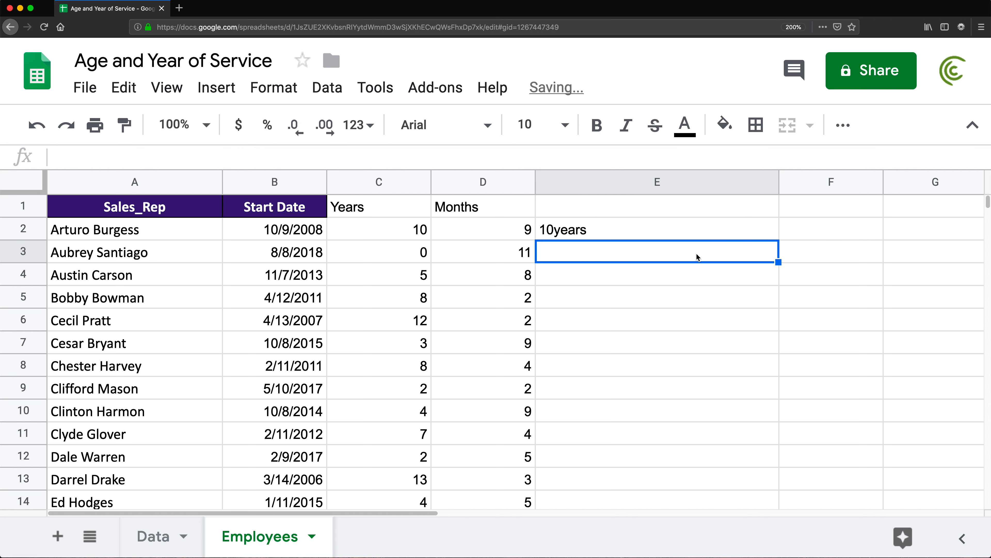
Step: Put the space back before "years" in the quoted text of E2's formula
{"action": "double_click", "coordinate": [556, 230]}
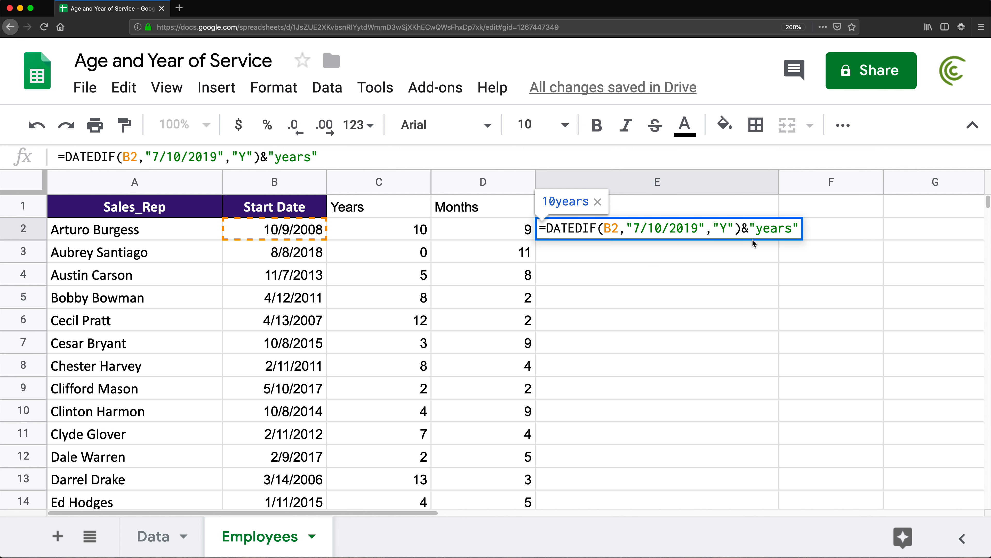
{"action": "left_click", "coordinate": [754, 229]}
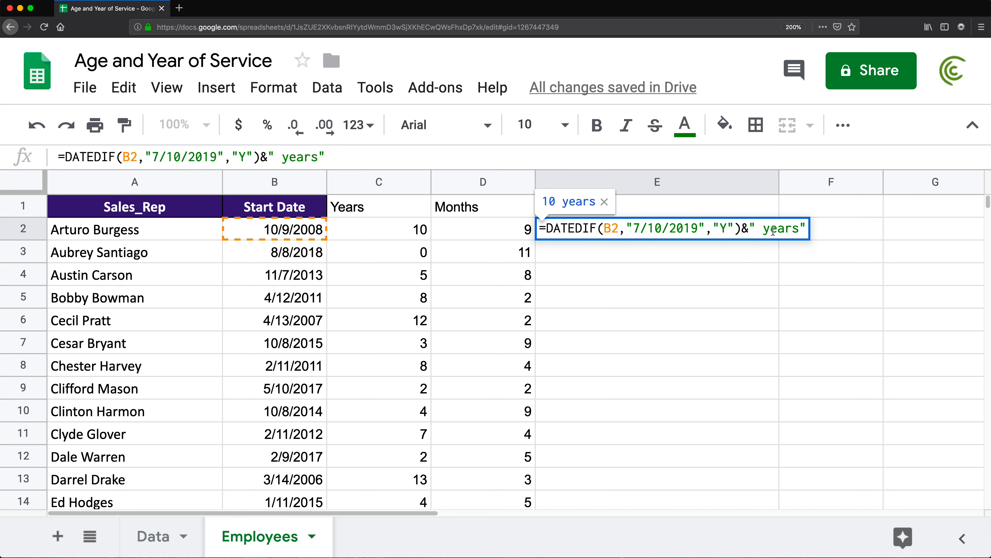
{"action": "key", "text": "Return"}
Step: Append &DATEDIF(B2,"7/10/2019","YM") after " years" in E2's formula to add the remaining months
{"action": "double_click", "coordinate": [740, 230]}
{"action": "left_click_drag", "start_coordinate": [741, 230], "coordinate": [549, 223]}
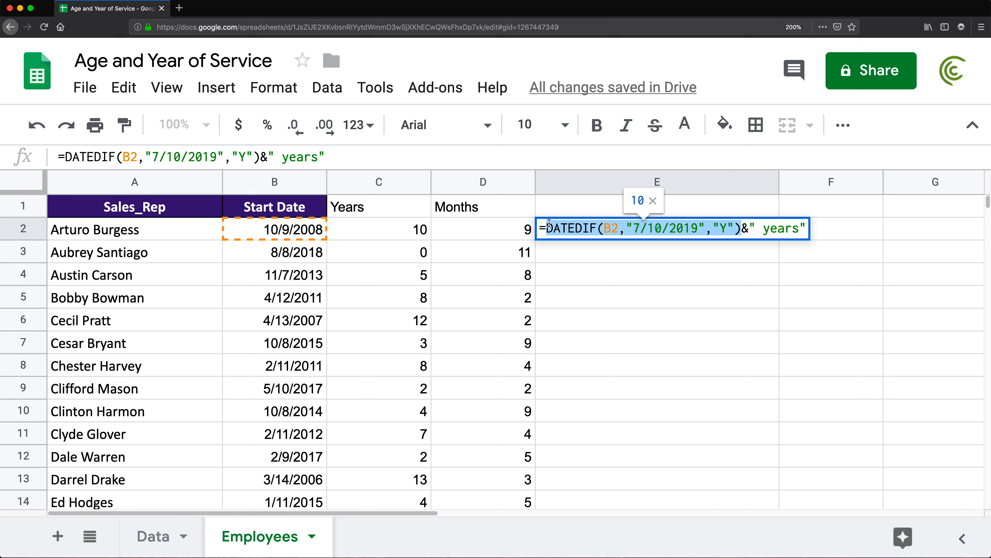
{"action": "left_click", "coordinate": [805, 228]}
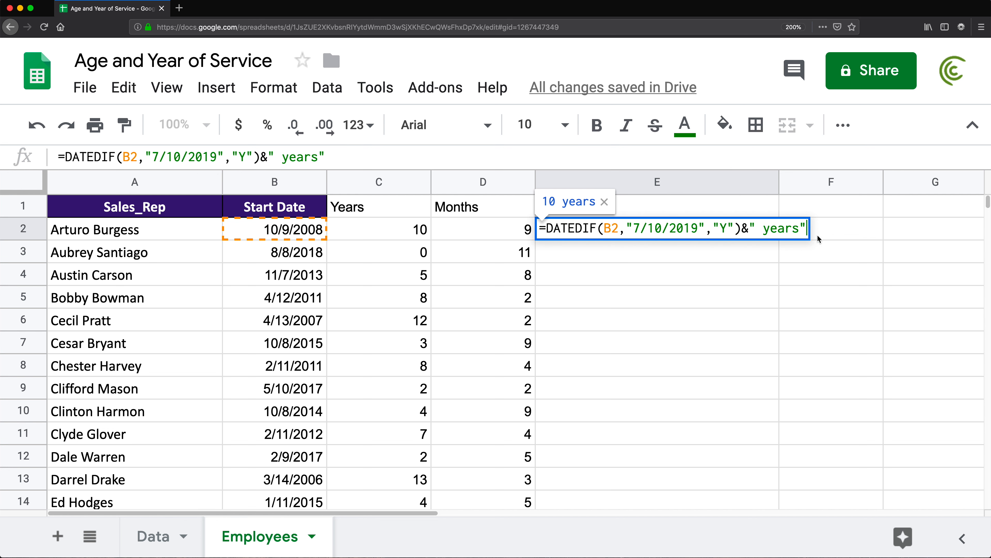
{"action": "type", "text": "&"}
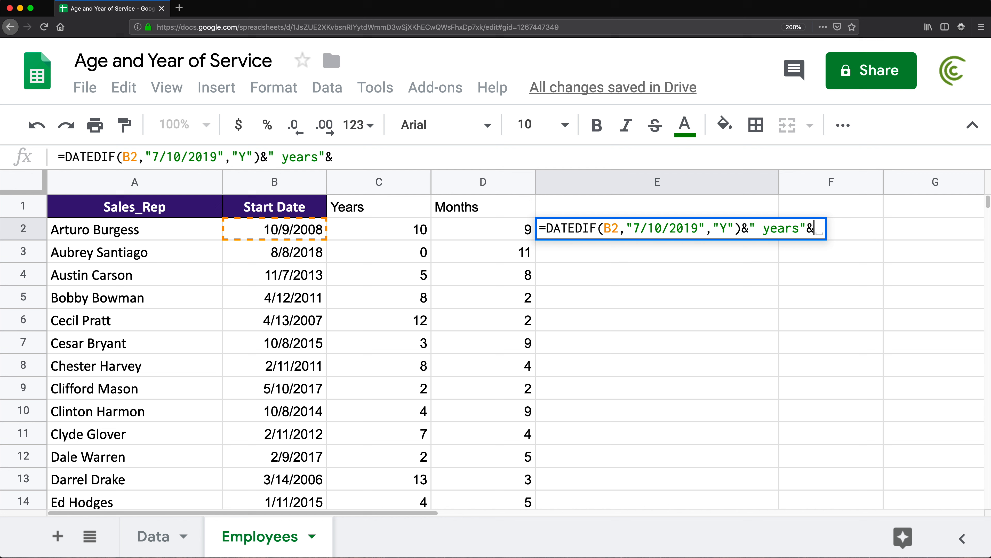
{"action": "key", "text": "ctrl+v"}
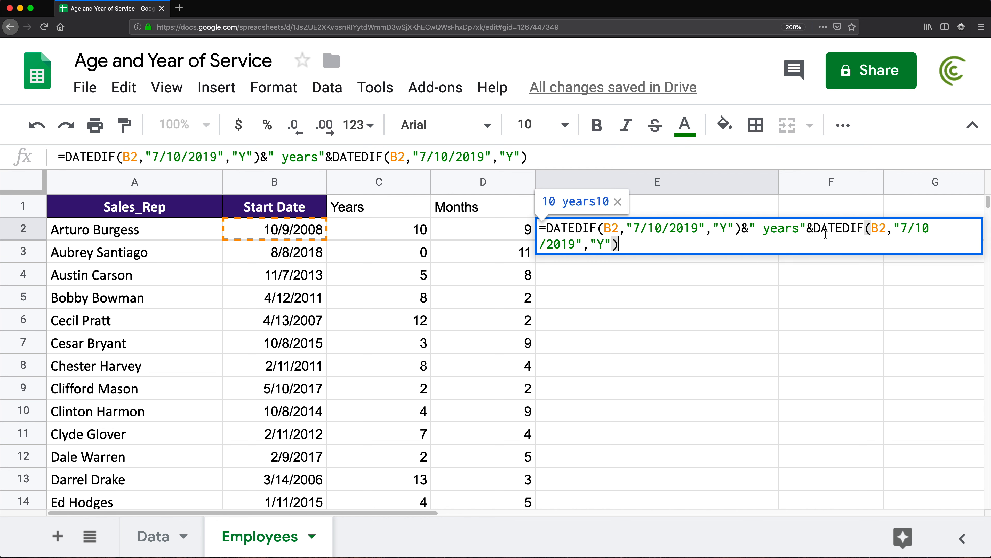
{"action": "left_click", "coordinate": [604, 244]}
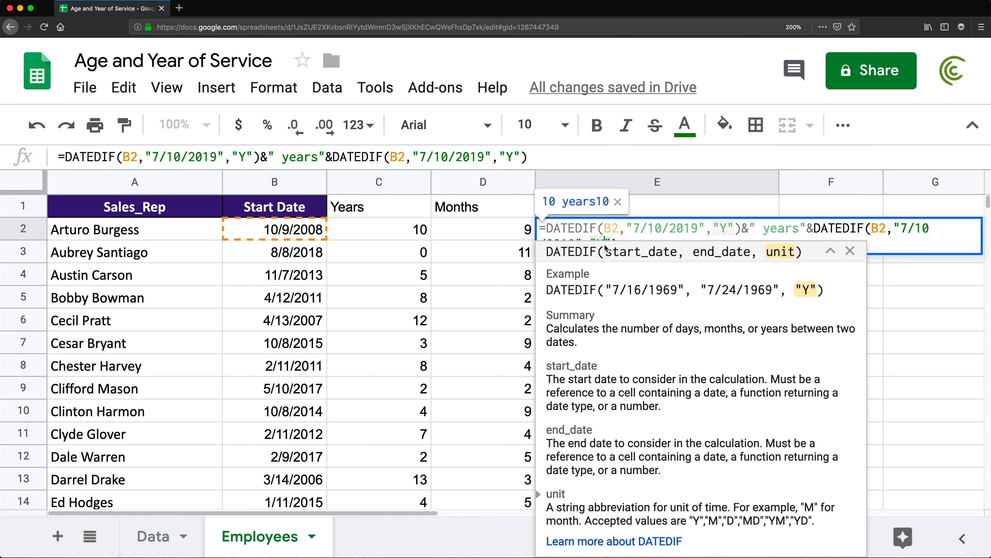
{"action": "type", "text": "M"}
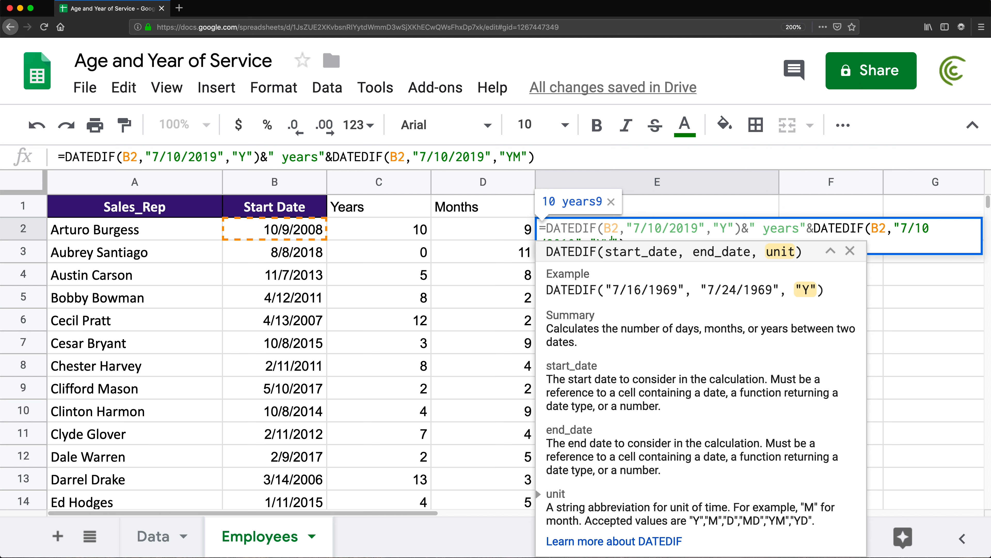
{"action": "left_click", "coordinate": [849, 251]}
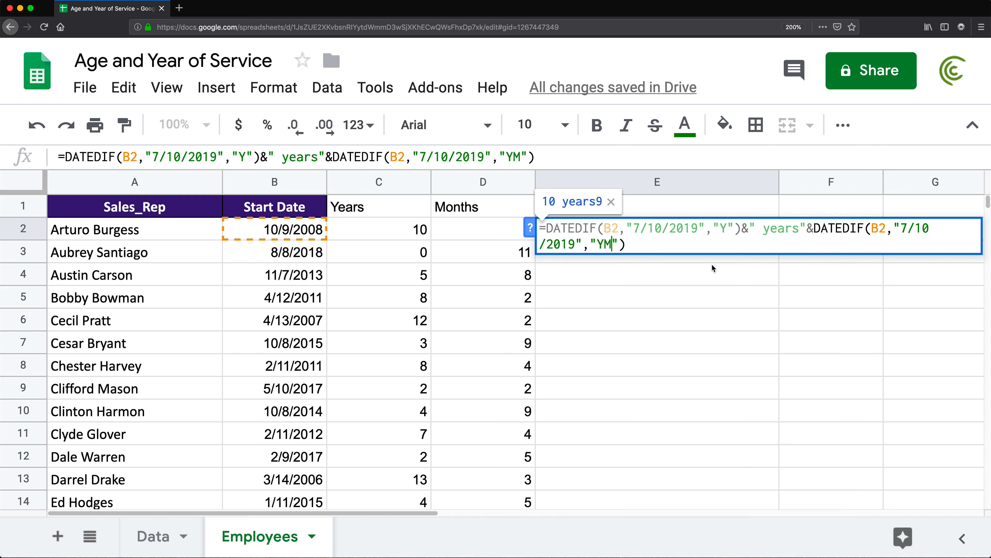
{"action": "left_click", "coordinate": [629, 245]}
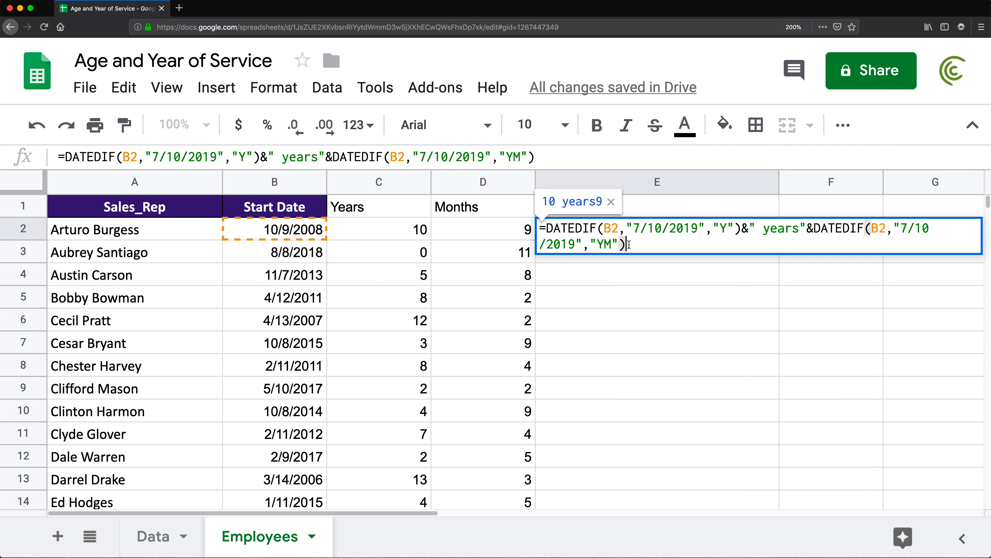
{"action": "key", "text": "Return"}
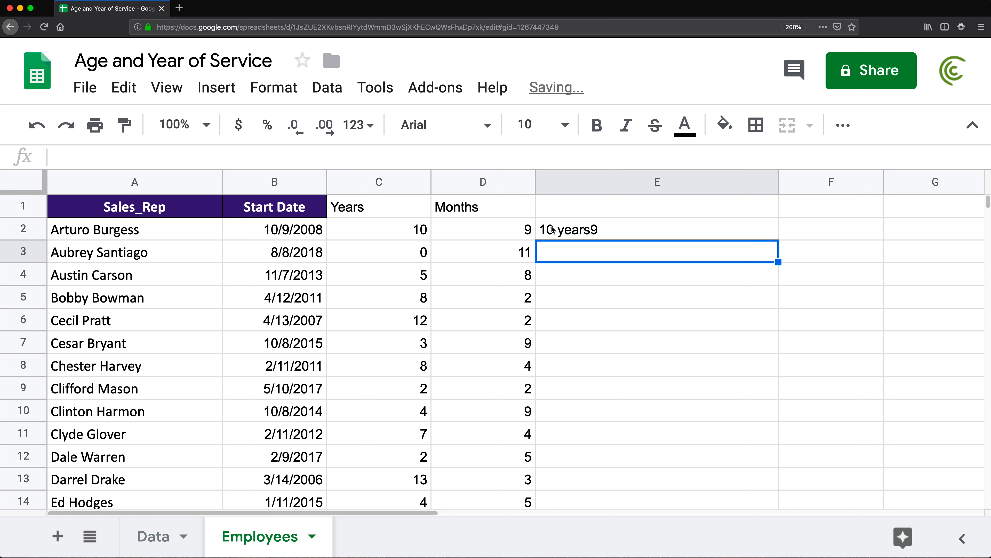
Step: Add a space after "years" inside the quoted text of E2's formula
{"action": "double_click", "coordinate": [596, 234]}
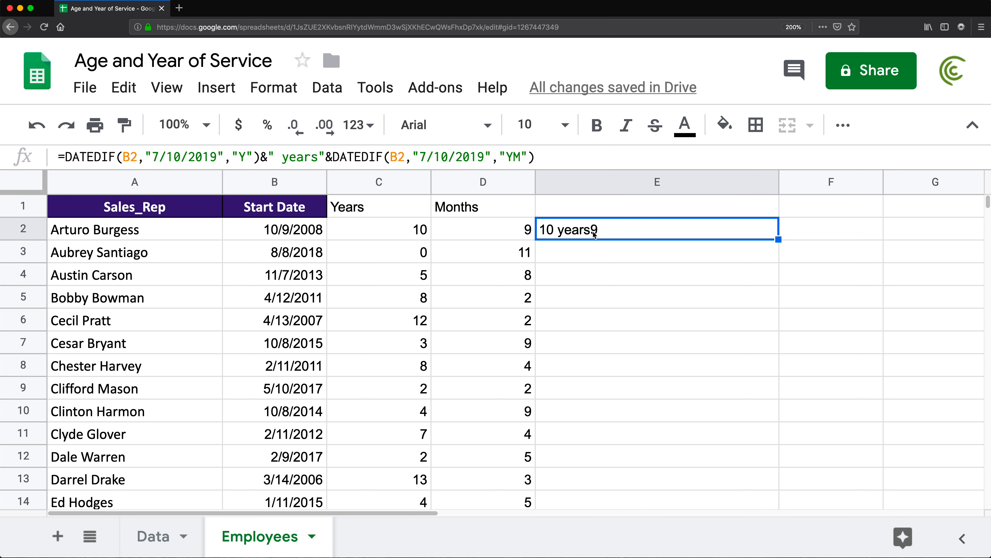
{"action": "left_click", "coordinate": [802, 231]}
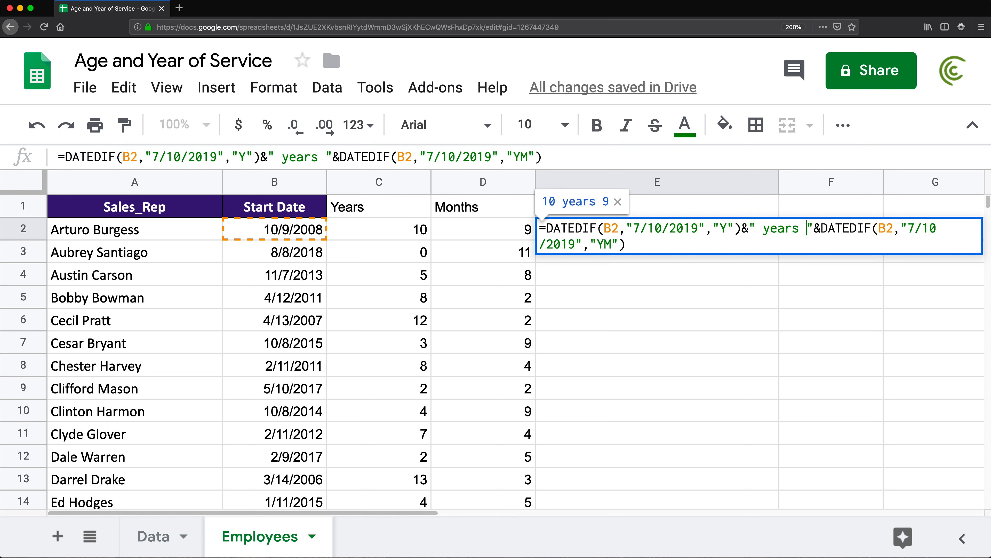
{"action": "key", "text": "Return"}
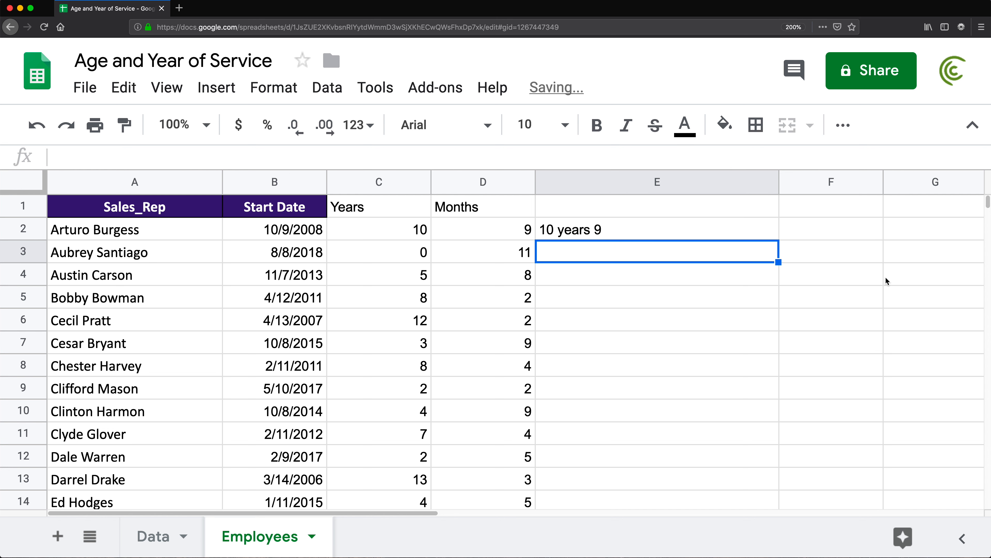
Step: Append &" months" to the end of E2's formula, with a space before the word
{"action": "left_click", "coordinate": [616, 235]}
{"action": "double_click", "coordinate": [626, 234]}
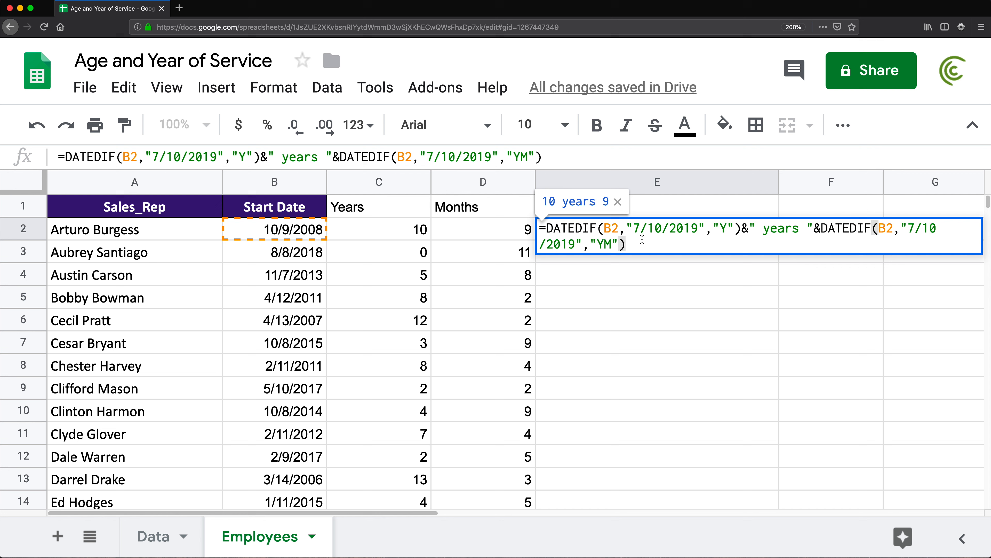
{"action": "key", "text": "super+b"}
{"action": "type", "text": "&"}
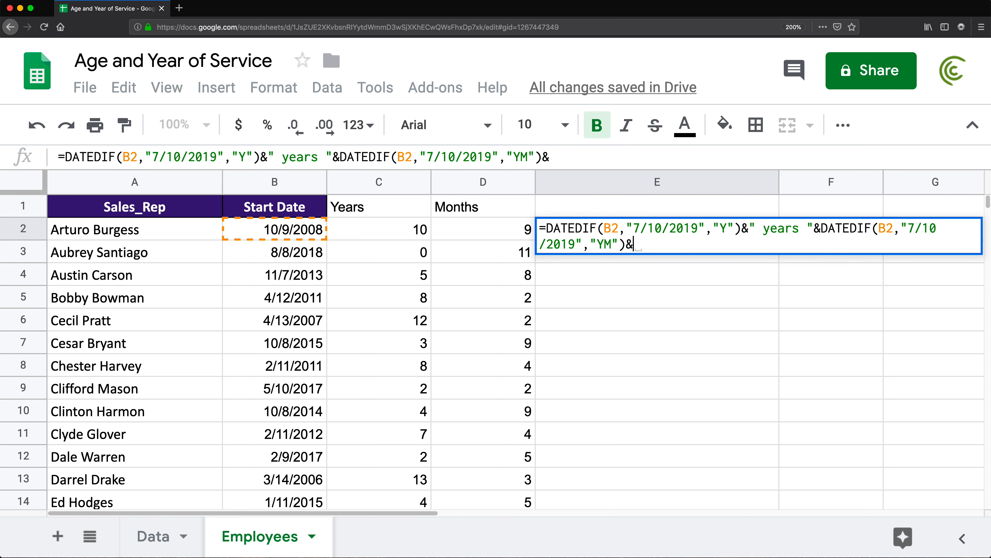
{"action": "type", "text": "\""}
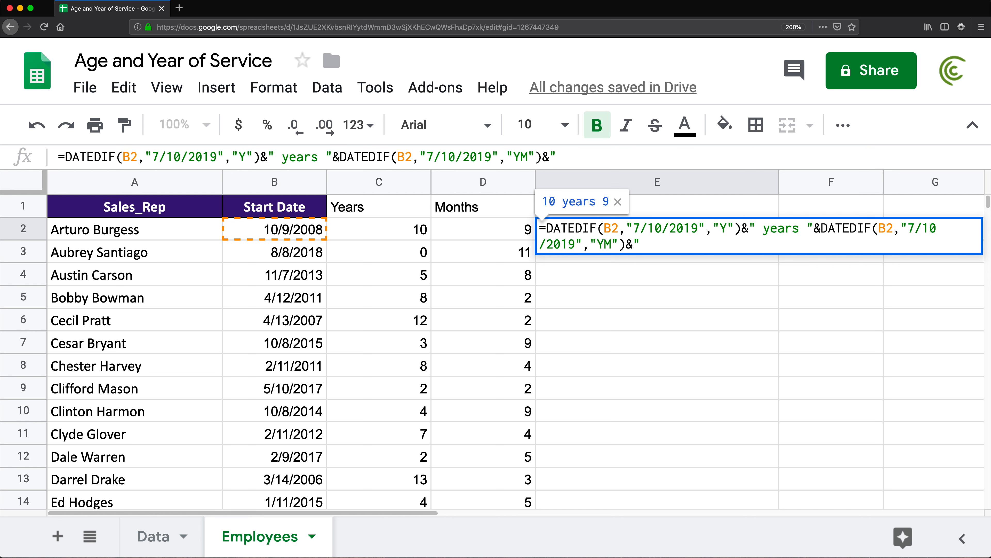
{"action": "type", "text": " months\""}
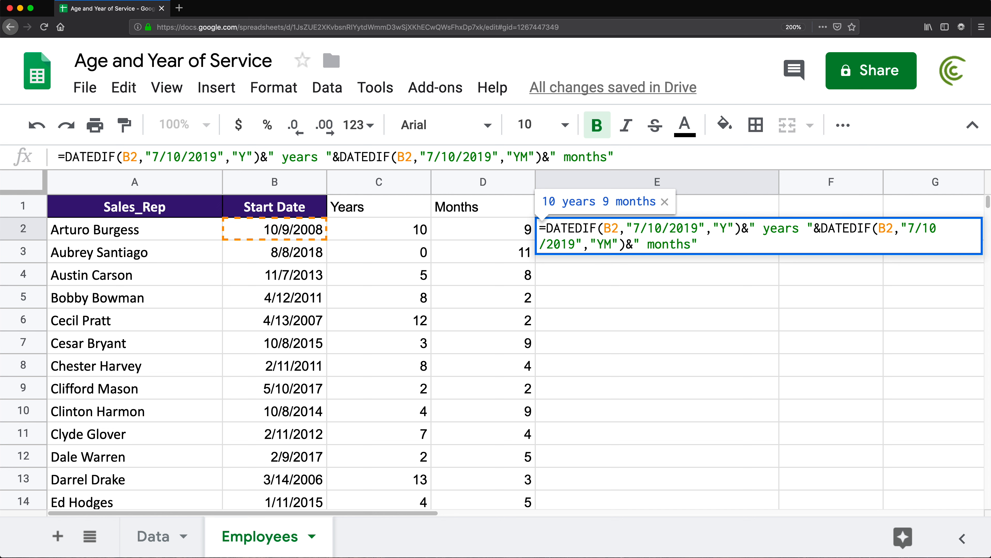
{"action": "key", "text": "Return"}
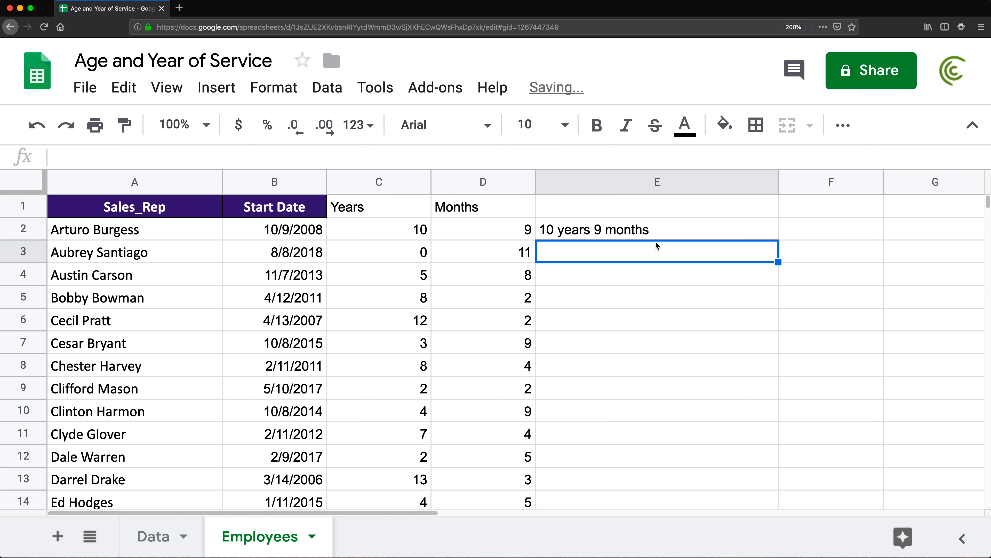
Step: Fill E2's years-and-months formula down column E through row 14 and inspect E3
{"action": "left_click", "coordinate": [613, 234]}
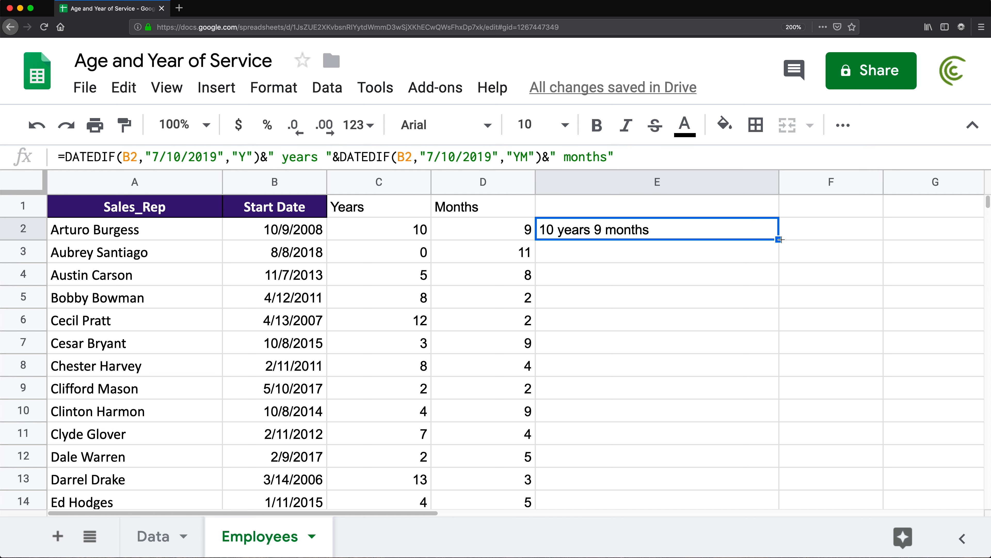
{"action": "left_click_drag", "start_coordinate": [780, 239], "coordinate": [753, 502]}
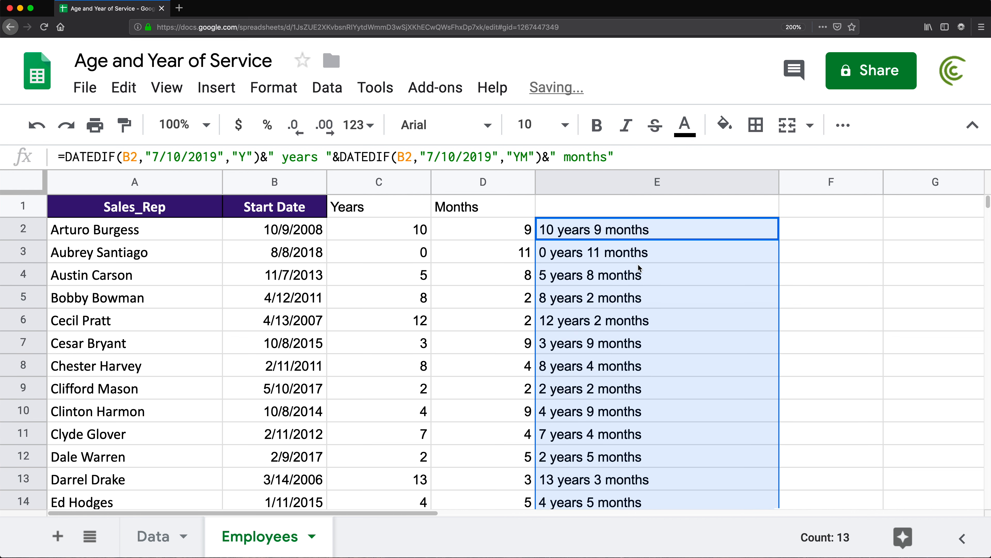
{"action": "left_click", "coordinate": [544, 258]}
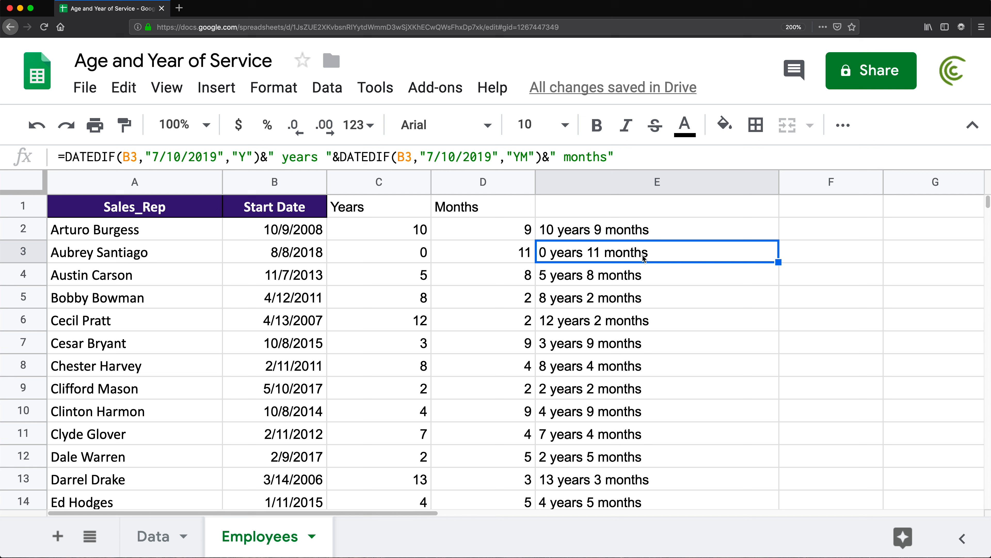
Step: Cut DATEDIF(B2,"7/10/2019","Y")&" years " from E2's formula and put an empty IF() in its place
{"action": "double_click", "coordinate": [549, 228]}
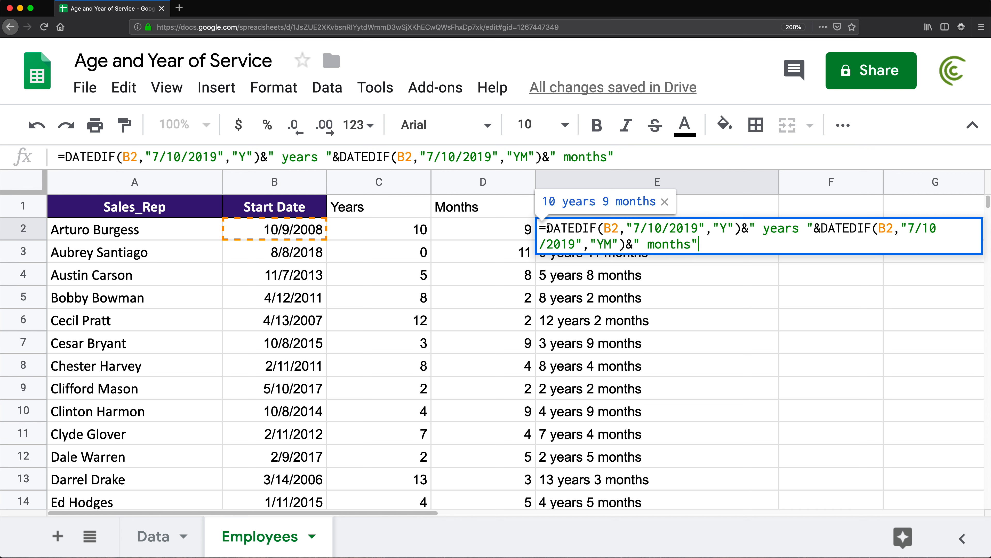
{"action": "left_click_drag", "start_coordinate": [548, 228], "coordinate": [653, 229]}
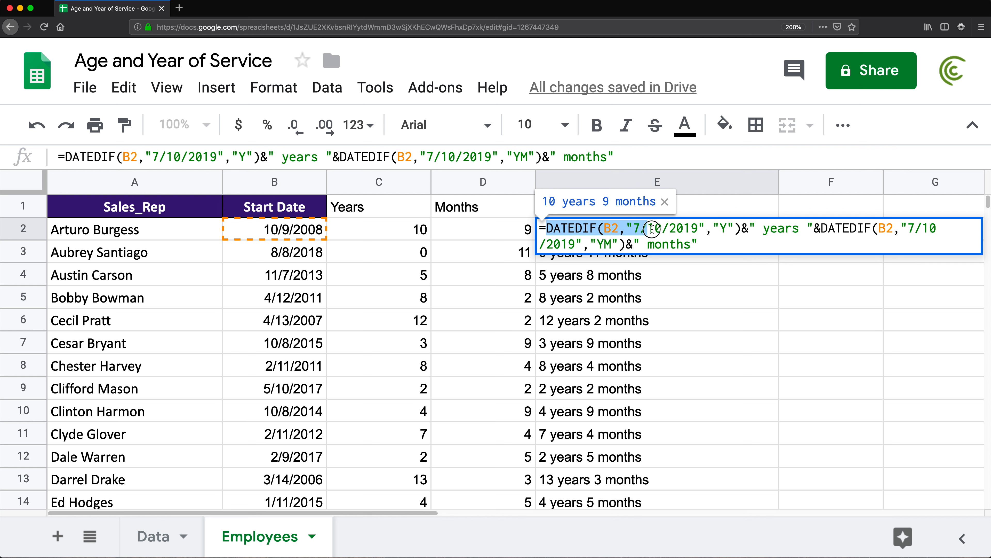
{"action": "left_click_drag", "start_coordinate": [814, 229], "coordinate": [549, 228]}
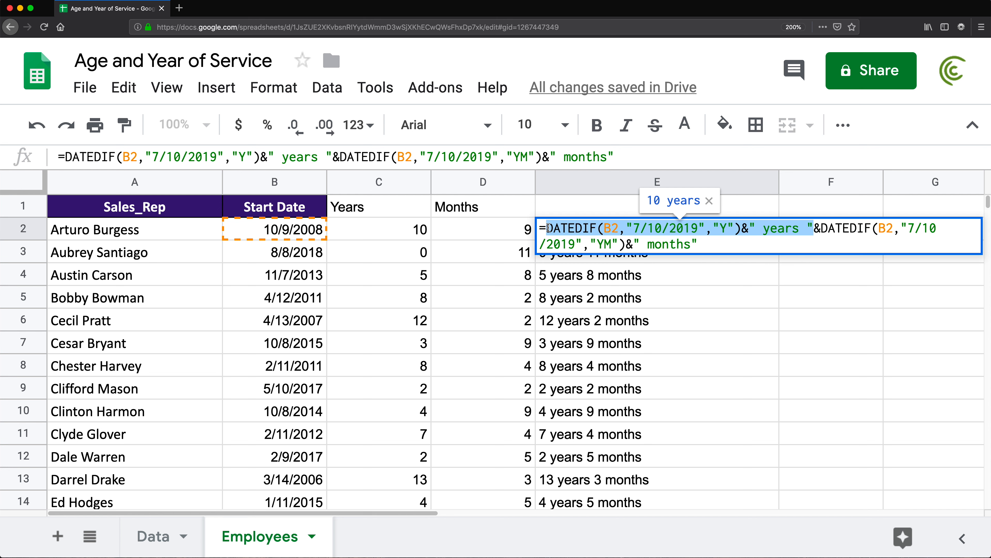
{"action": "key", "text": "ctrl+x"}
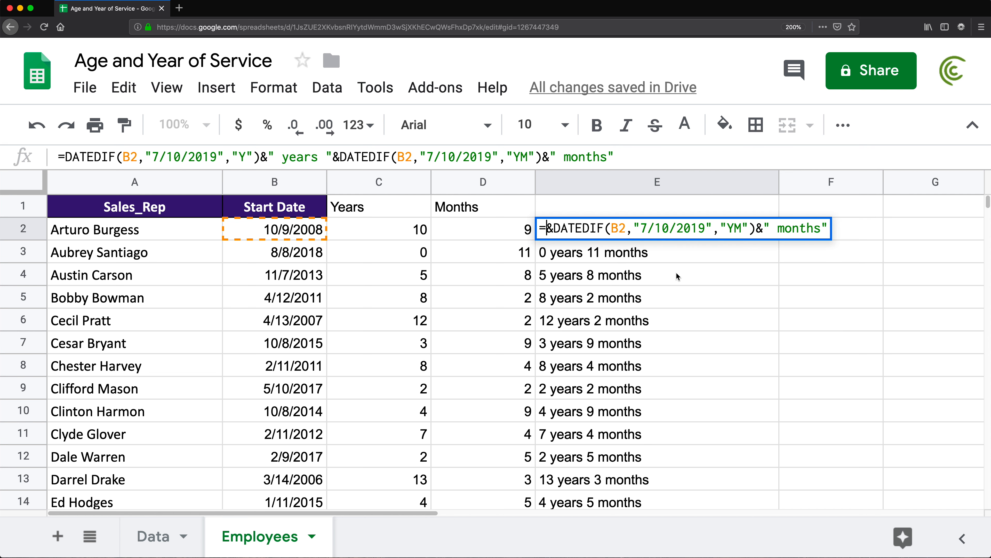
{"action": "type", "text": "IF"}
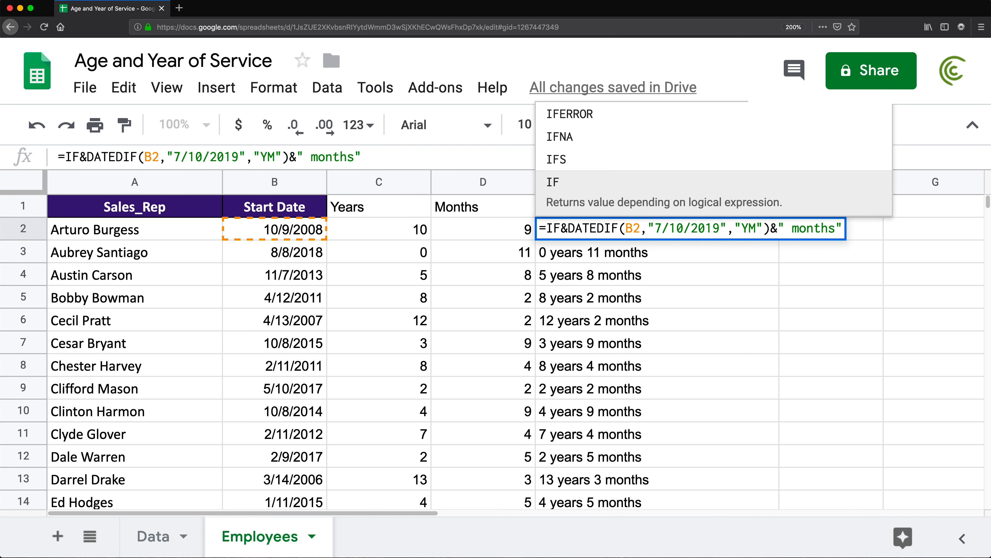
{"action": "type", "text": "()"}
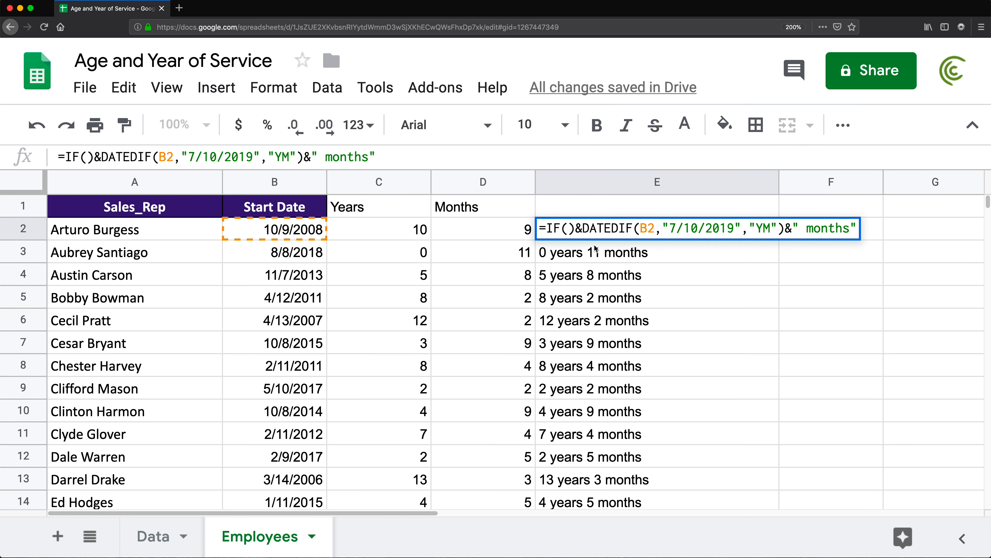
Step: Enter DATEDIF(B2,"7/10/2019","Y") inside the IF parentheses of E2's formula
{"action": "left_click", "coordinate": [568, 230]}
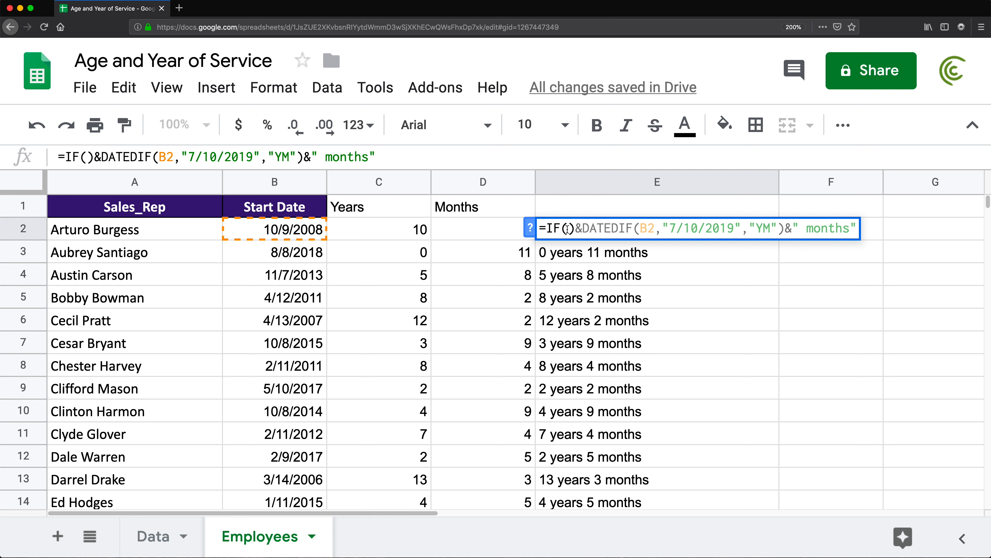
{"action": "type", "text": "DATE"}
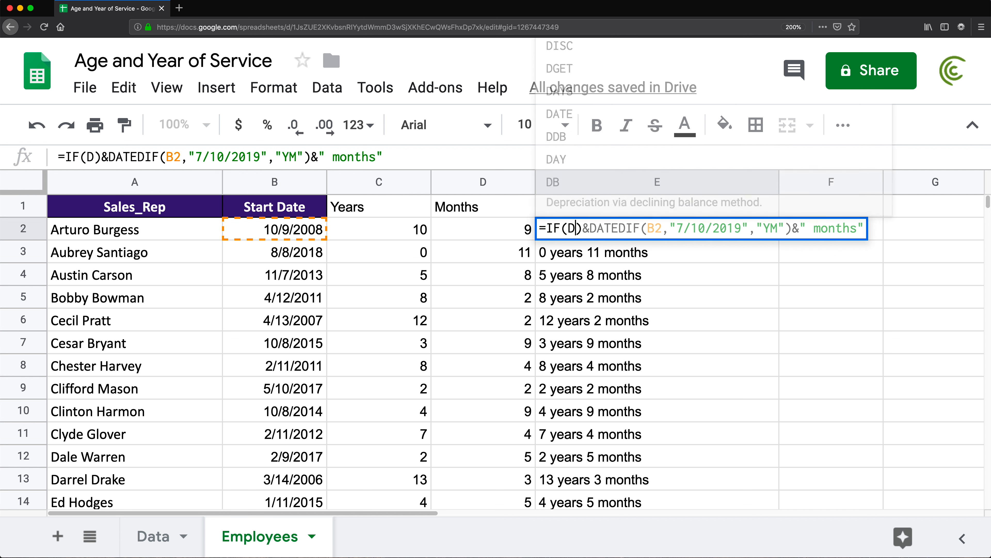
{"action": "type", "text": "DIF("}
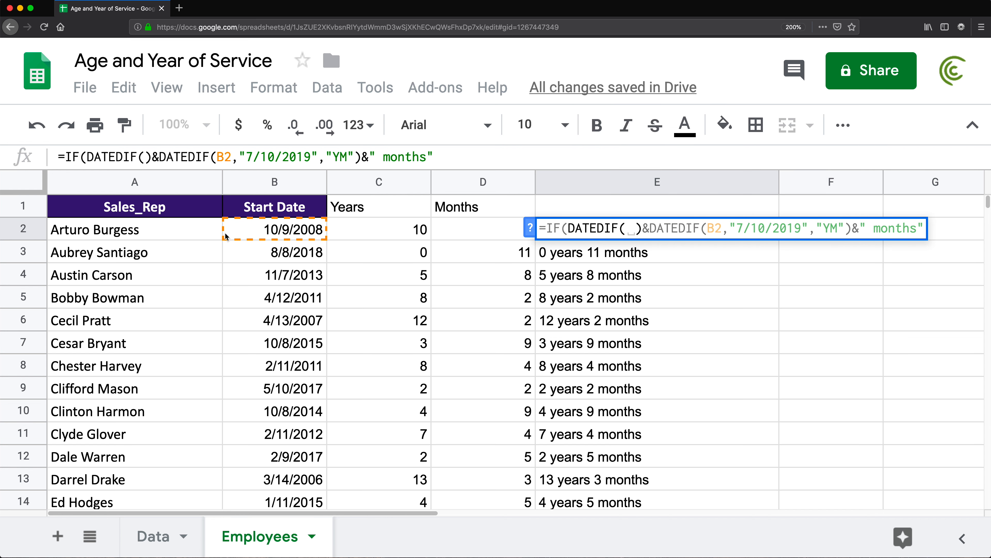
{"action": "left_click", "coordinate": [256, 235]}
{"action": "type", "text": ","}
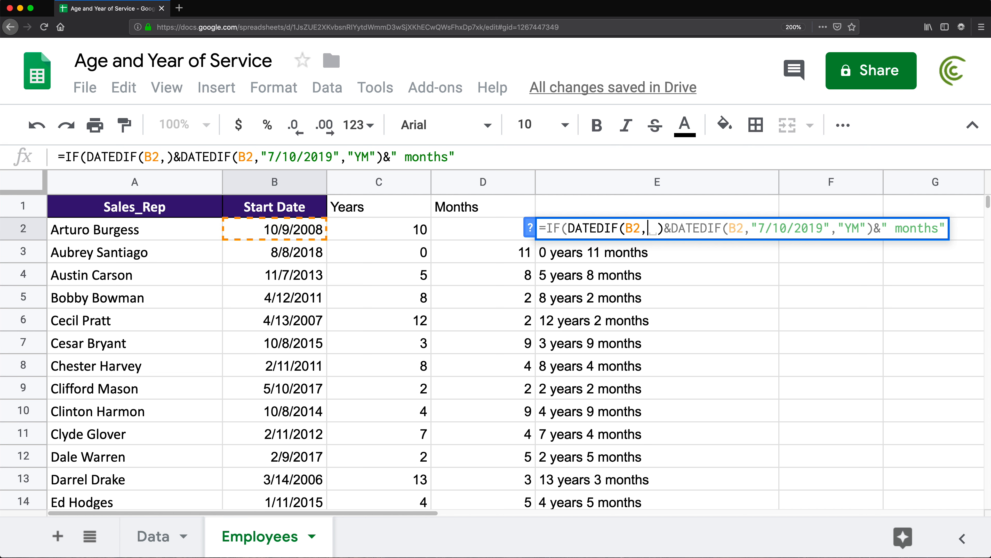
{"action": "type", "text": "\"7/10"}
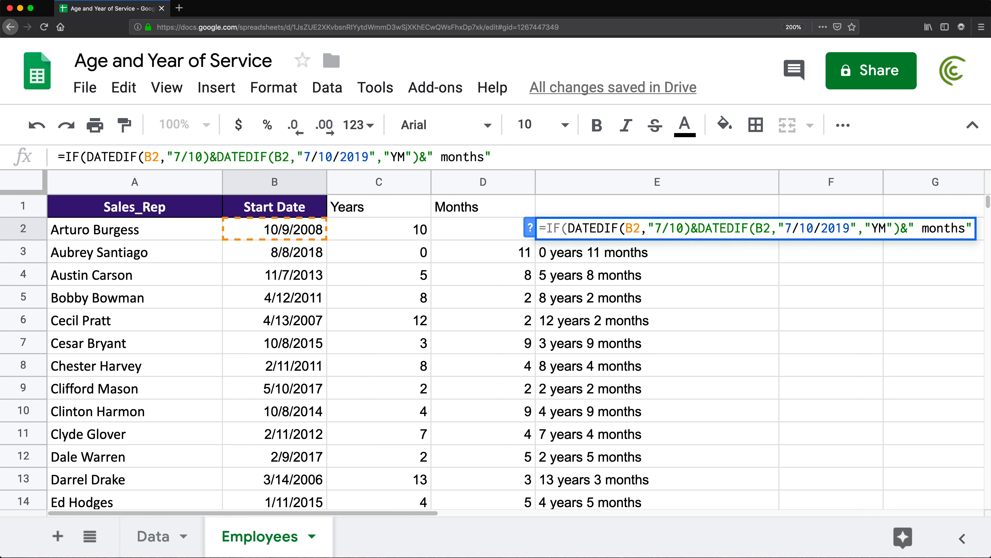
{"action": "type", "text": "/2019\""}
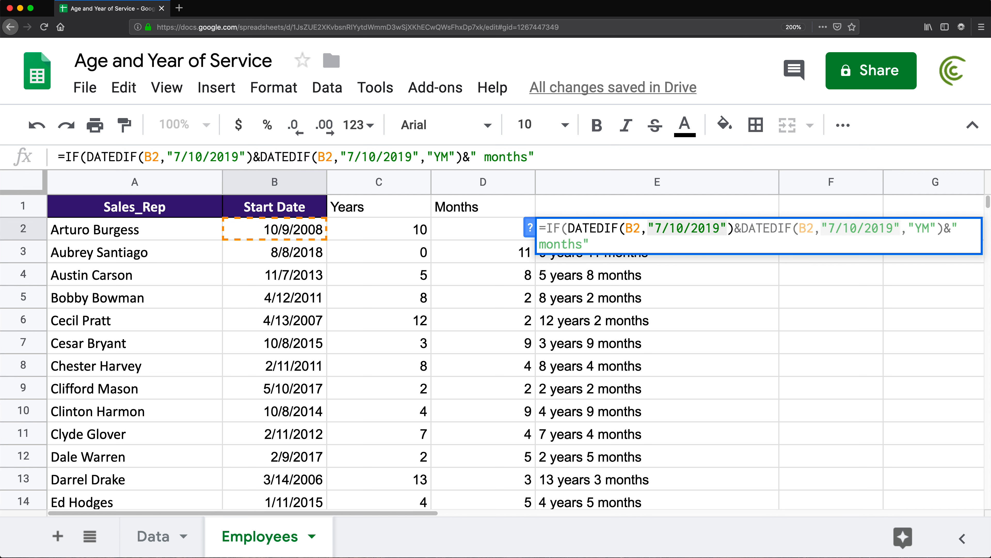
{"action": "type", "text": ",\"Y\""}
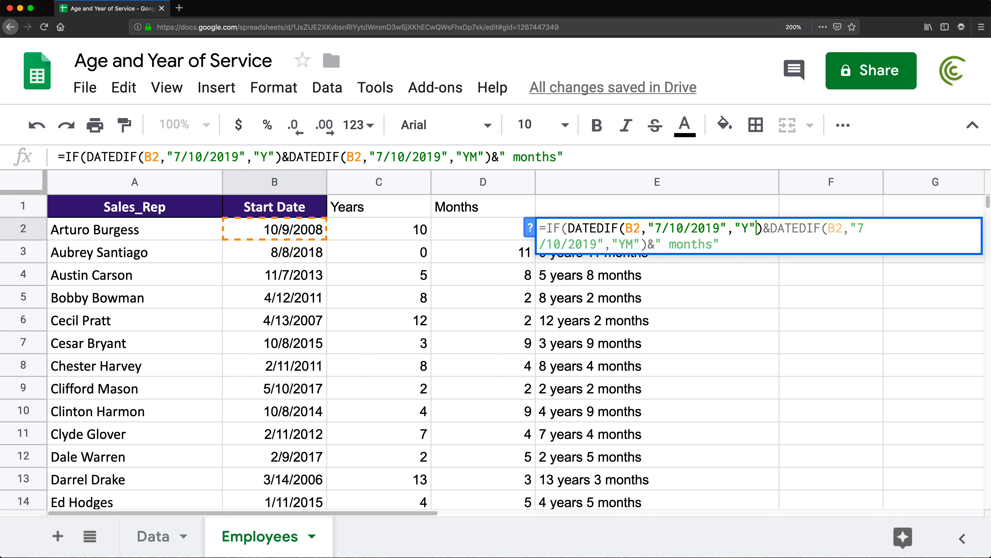
{"action": "type", "text": ")"}
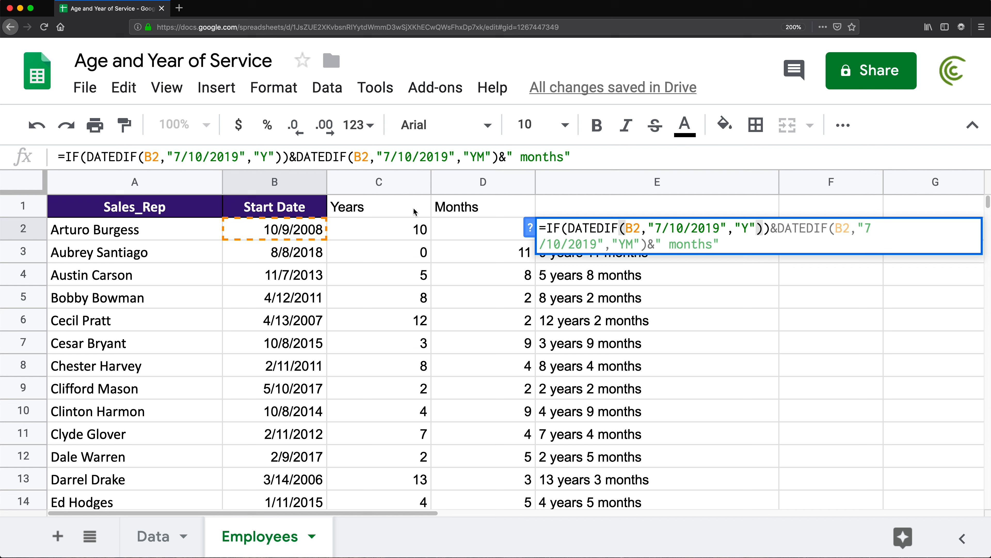
Step: Complete the IF condition in E2 with =0 and set its true value to an empty string ""
{"action": "left_click_drag", "start_coordinate": [766, 227], "coordinate": [570, 226]}
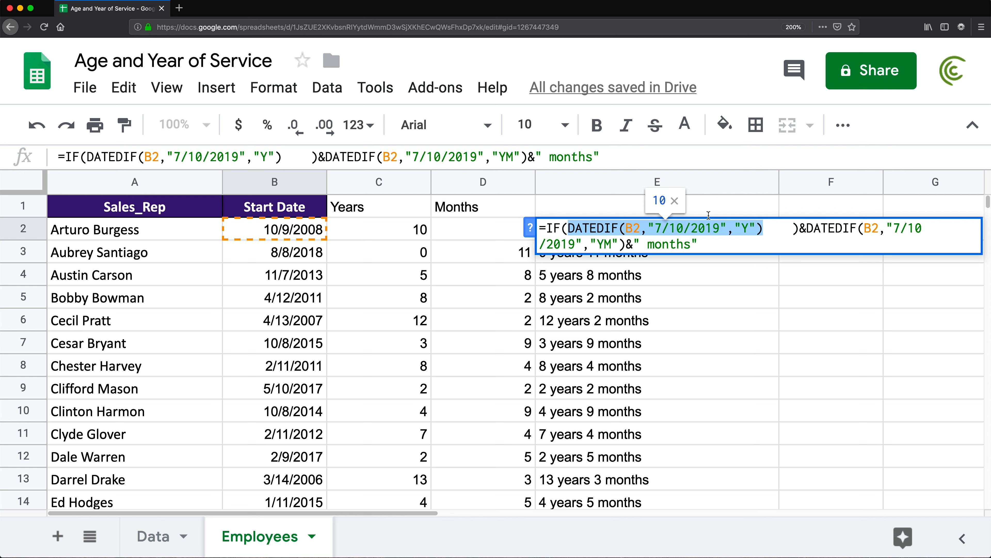
{"action": "left_click", "coordinate": [764, 227]}
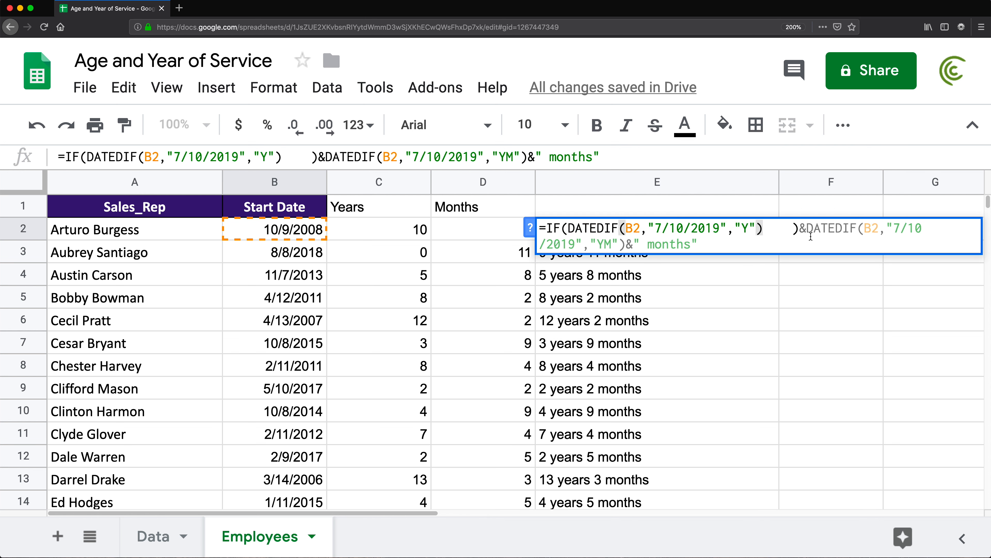
{"action": "type", "text": "=0"}
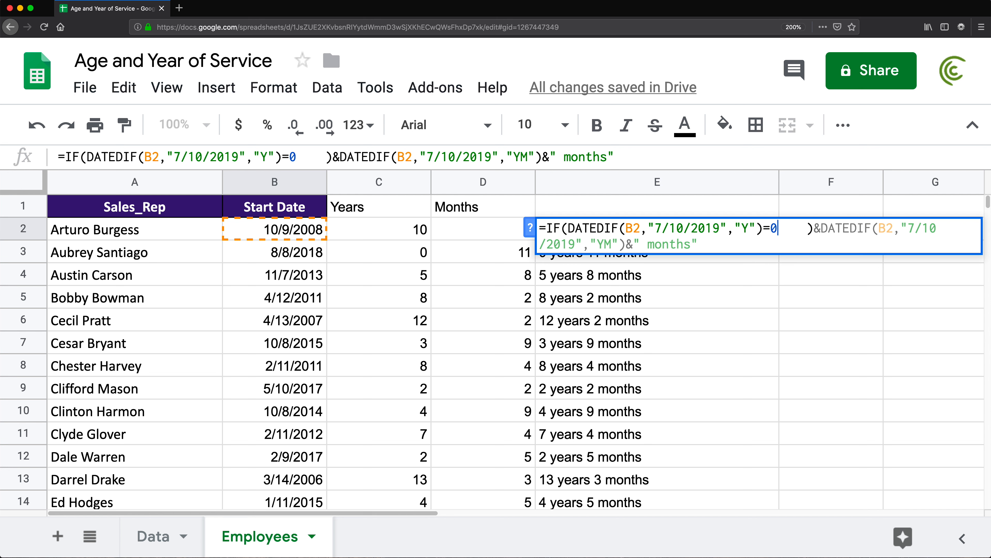
{"action": "type", "text": ","}
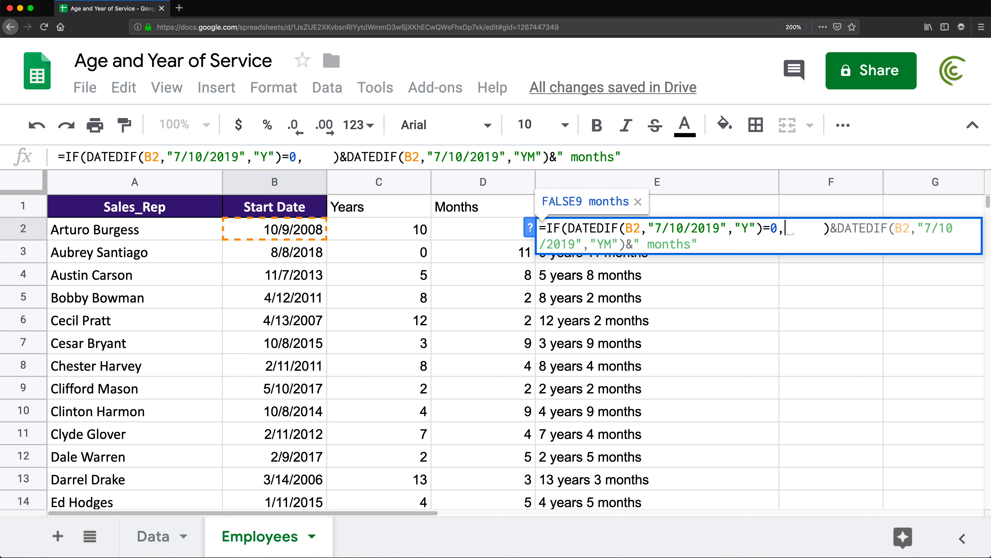
{"action": "type", "text": "\"\""}
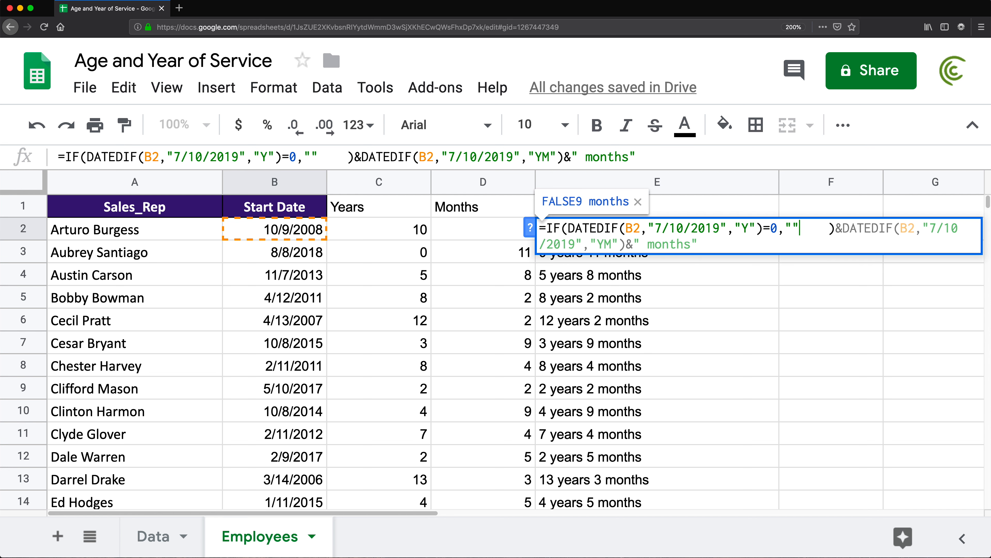
{"action": "type", "text": ","}
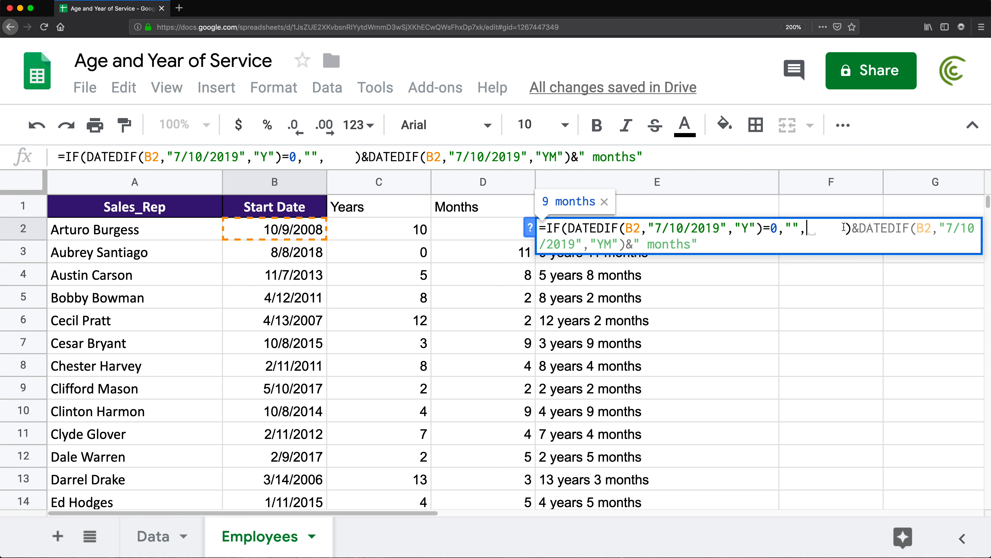
Step: Paste DATEDIF(B2,"7/10/2019","Y")&" years " as the IF's false value in E2 and remove the extra spaces before it
{"action": "type", "text": "DATEDIF(B2,\"7/10/2019\",\"Y\")&\" years \""}
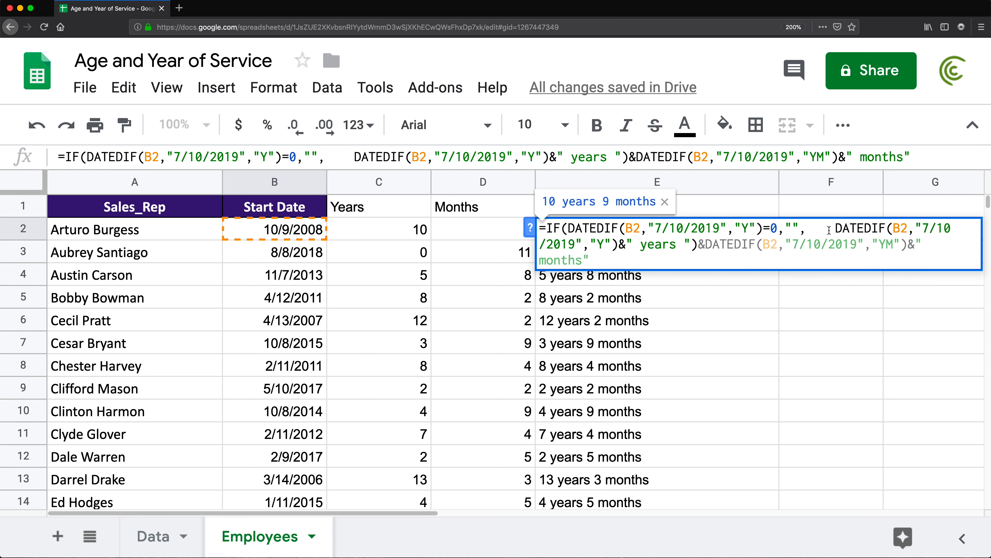
{"action": "left_click_drag", "start_coordinate": [829, 228], "coordinate": [835, 227]}
{"action": "key", "text": "BackSpace"}
{"action": "key", "text": "BackSpace"}
{"action": "key", "text": "BackSpace"}
{"action": "key", "text": "BackSpace"}
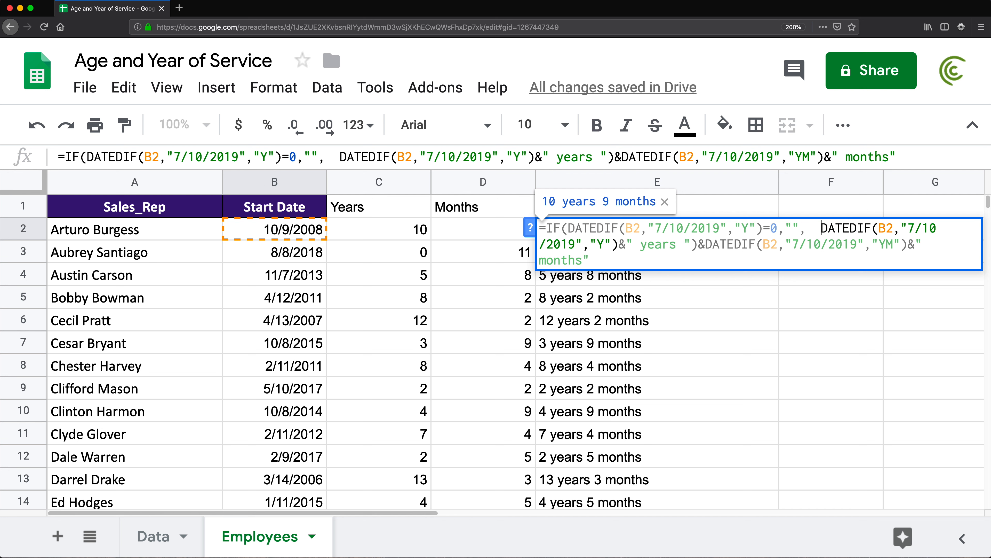
{"action": "left_click", "coordinate": [756, 254]}
{"action": "key", "text": "Return"}
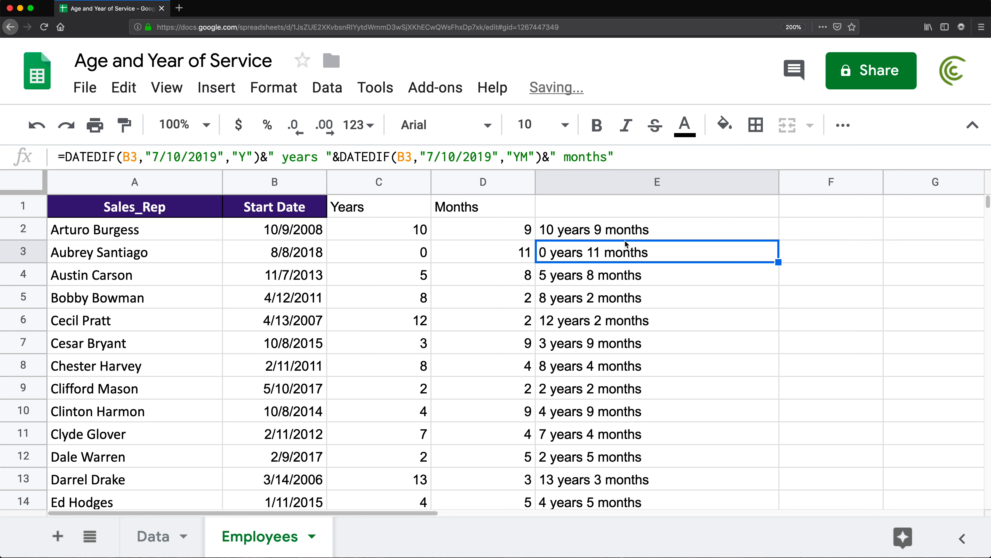
Step: Fill E2's updated IF formula down column E through row 15
{"action": "left_click", "coordinate": [688, 230]}
{"action": "left_click_drag", "start_coordinate": [778, 239], "coordinate": [762, 517]}
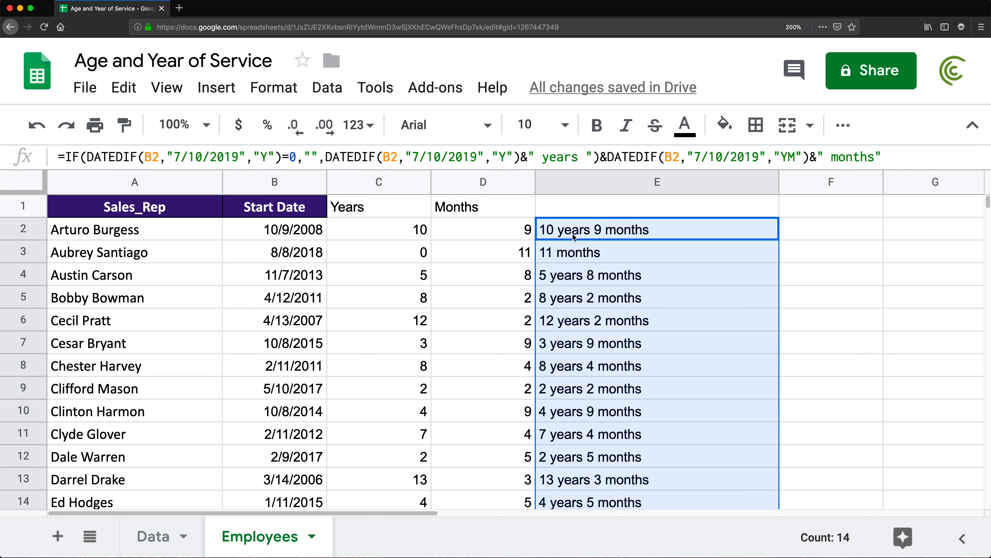
Step: Review the combined text results in column E, checking cells E3 and E15 for zero years or months
{"action": "left_click", "coordinate": [563, 257]}
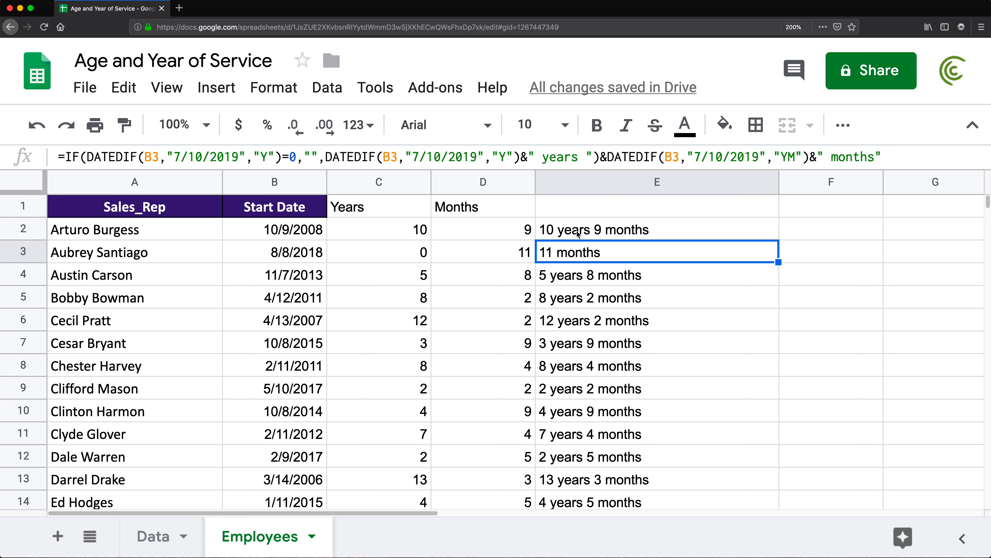
{"action": "scroll", "coordinate": [578, 233], "scroll_direction": "down", "scroll_amount": 3}
{"action": "left_click", "coordinate": [554, 462]}
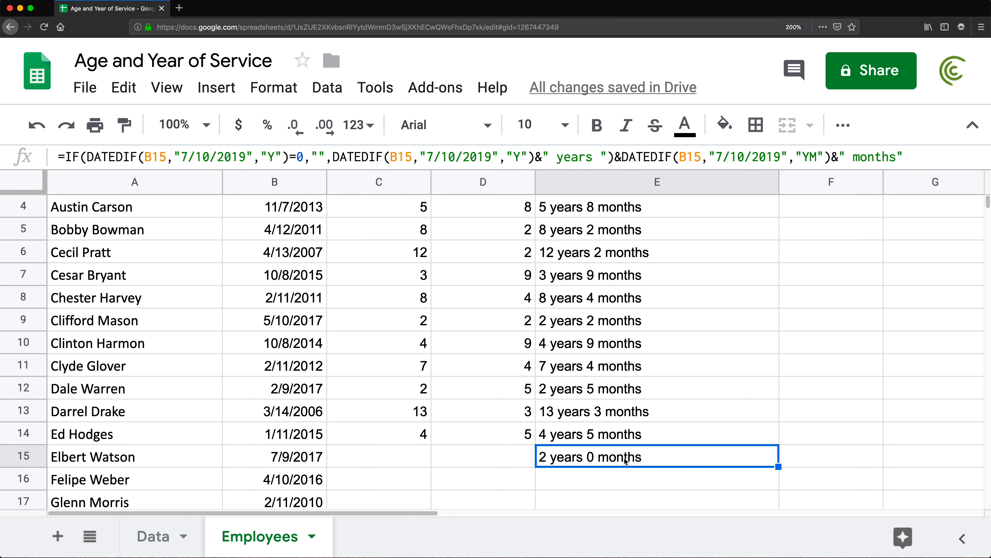
{"action": "scroll", "coordinate": [628, 421], "scroll_direction": "up", "scroll_amount": 3}
{"action": "scroll", "coordinate": [627, 391], "scroll_direction": "down", "scroll_amount": 6}
{"action": "scroll", "coordinate": [627, 390], "scroll_direction": "up", "scroll_amount": 6}
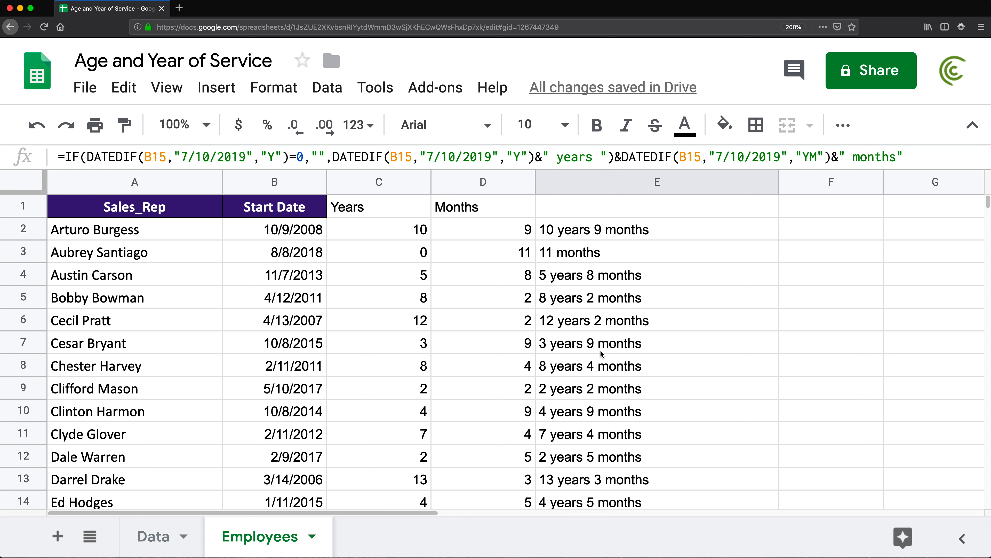
Step: Copy DATEDIF(B2,"7/10/2019","YM")&" months" from the end of E2's formula and remove it there
{"action": "double_click", "coordinate": [548, 228]}
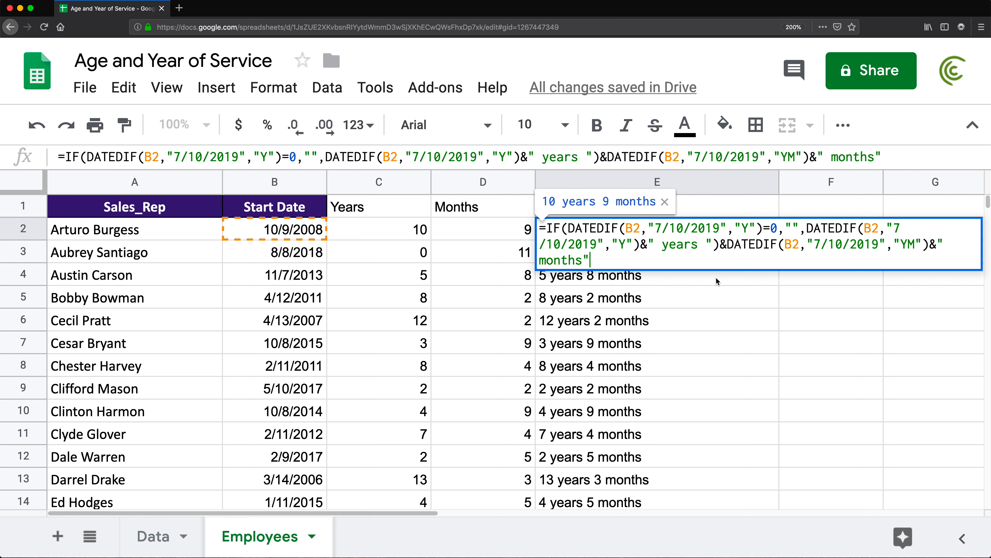
{"action": "left_click_drag", "start_coordinate": [727, 244], "coordinate": [862, 278]}
{"action": "key", "text": "super+c"}
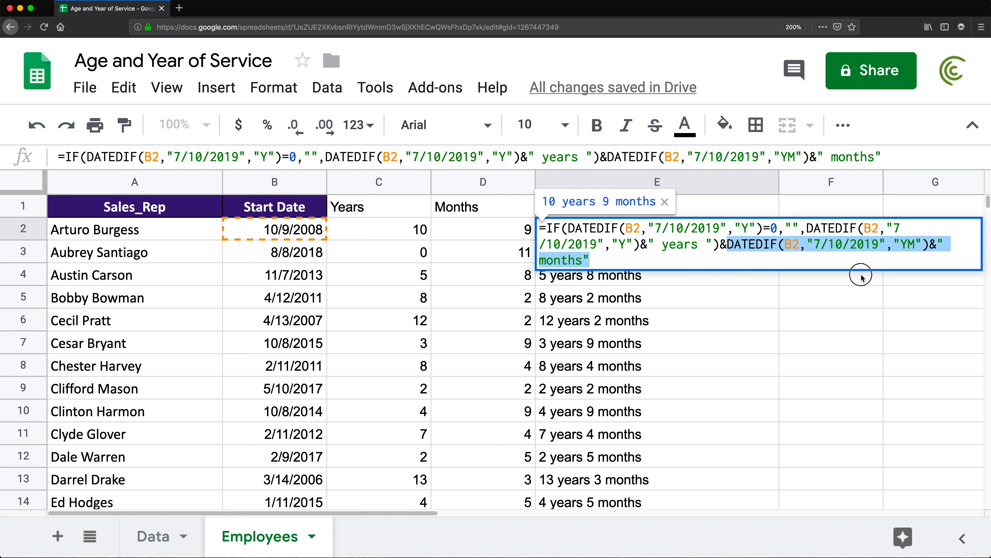
{"action": "key", "text": "BackSpace"}
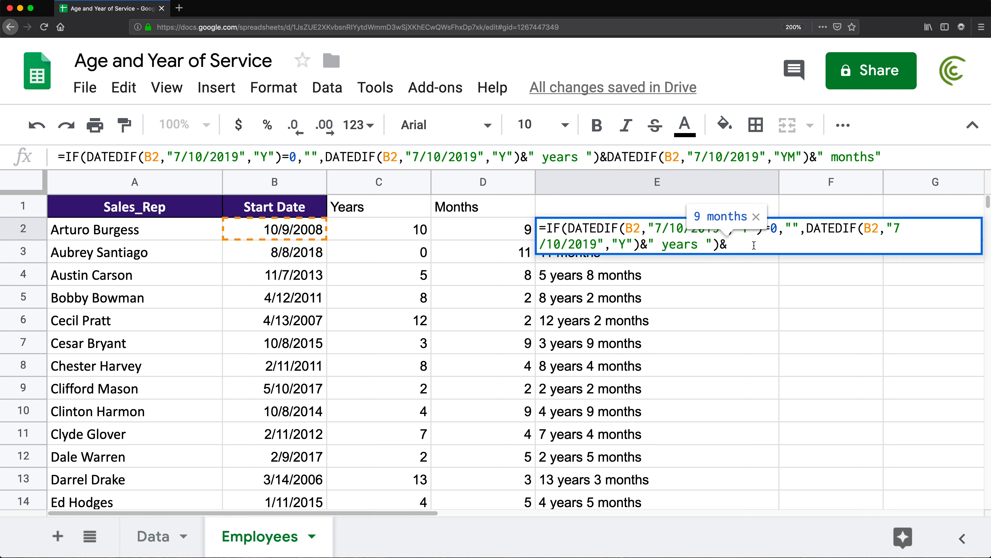
Step: Append an IF to E2's formula with the condition DATEDIF(B2,"7/10/2019","YM")=0 and an empty string "" as its true value
{"action": "type", "text": "IF("}
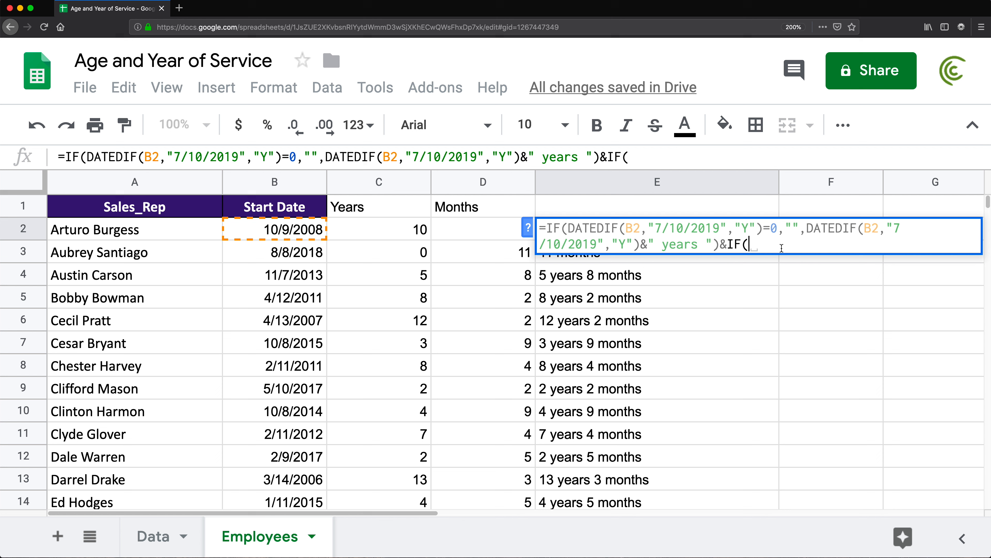
{"action": "key", "text": "super+v"}
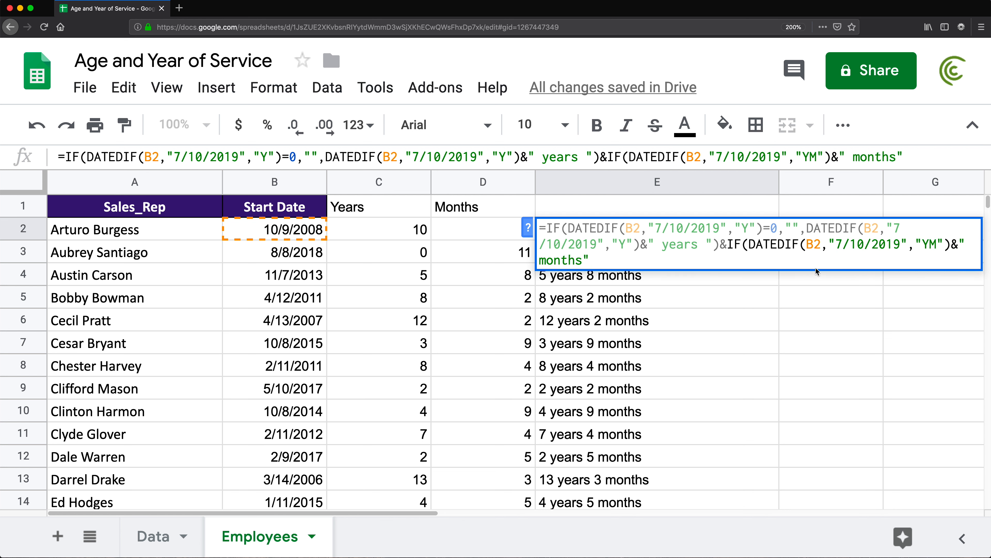
{"action": "left_click", "coordinate": [950, 243], "text": "shift"}
{"action": "key", "text": "BackSpace"}
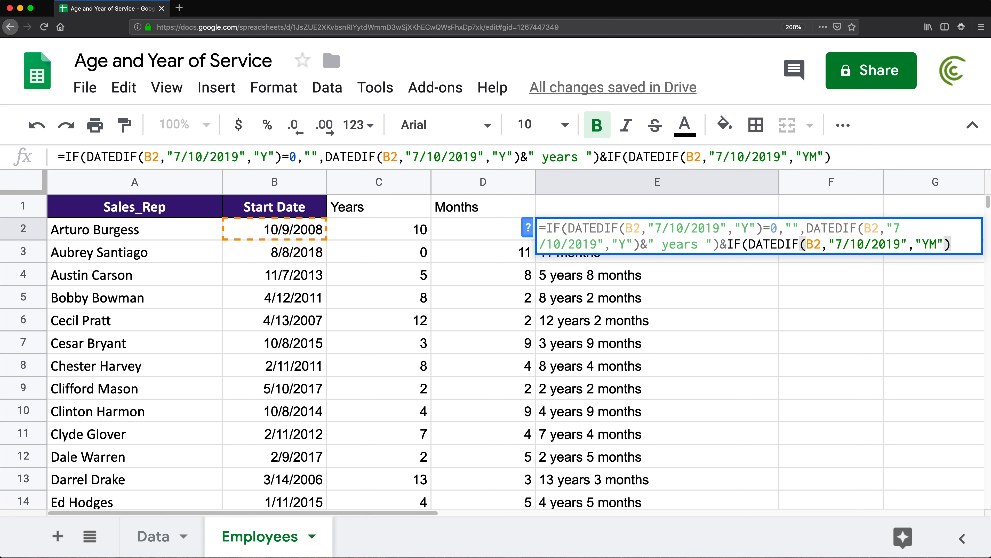
{"action": "type", "text": "=0,\"\""}
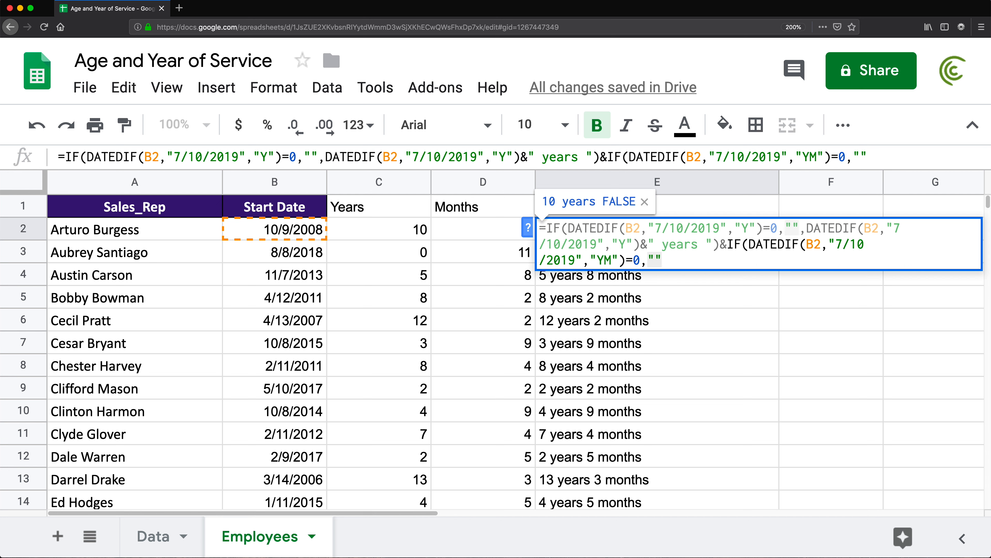
Step: Paste DATEDIF(B2,"7/10/2019","YM")&" months" as the second IF's false value, close the parenthesis and commit E2's formula
{"action": "type", "text": ","}
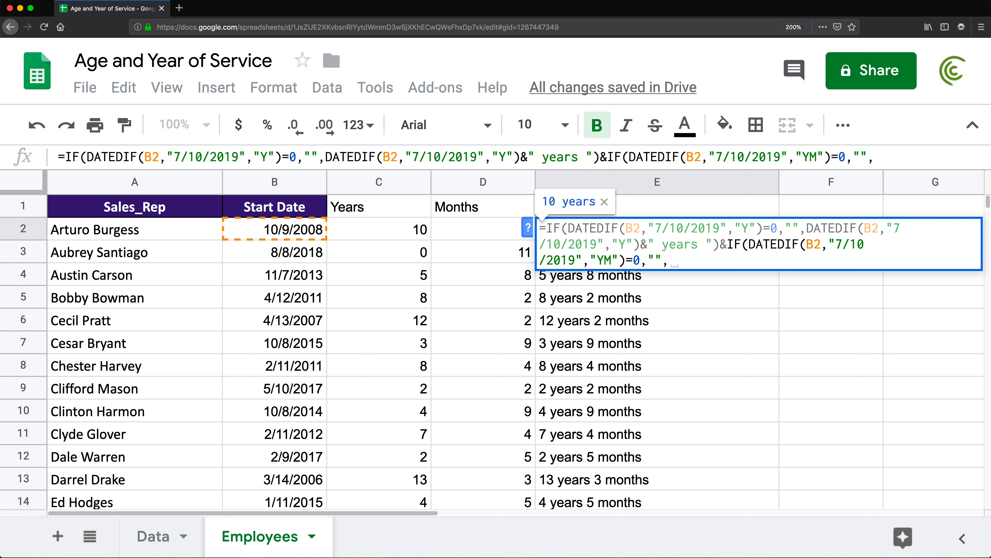
{"action": "key", "text": "super+v"}
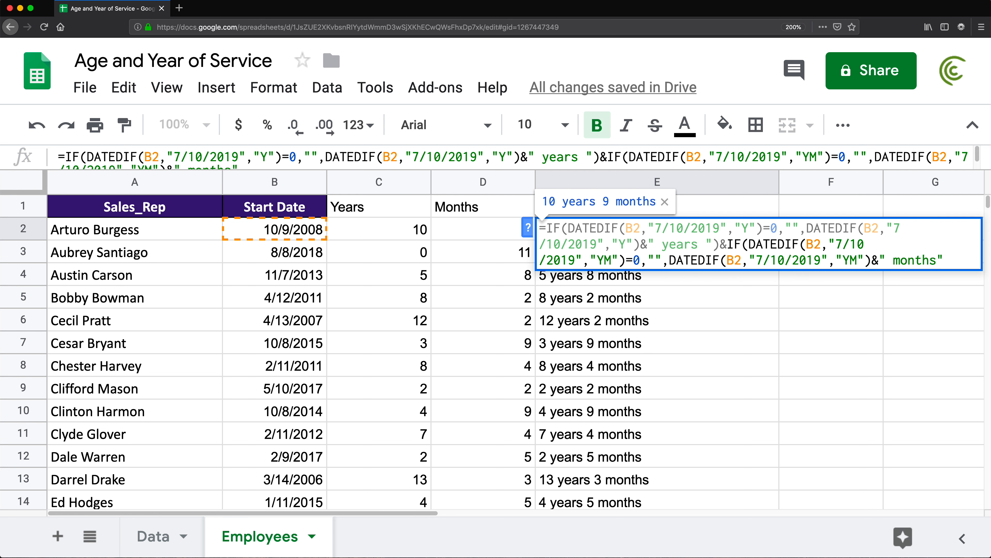
{"action": "type", "text": ")"}
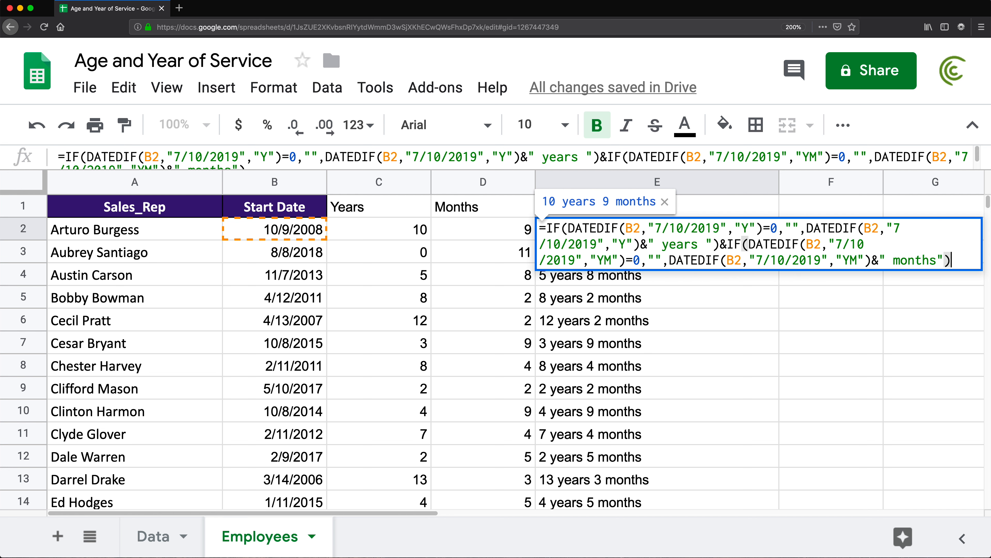
{"action": "key", "text": "Return"}
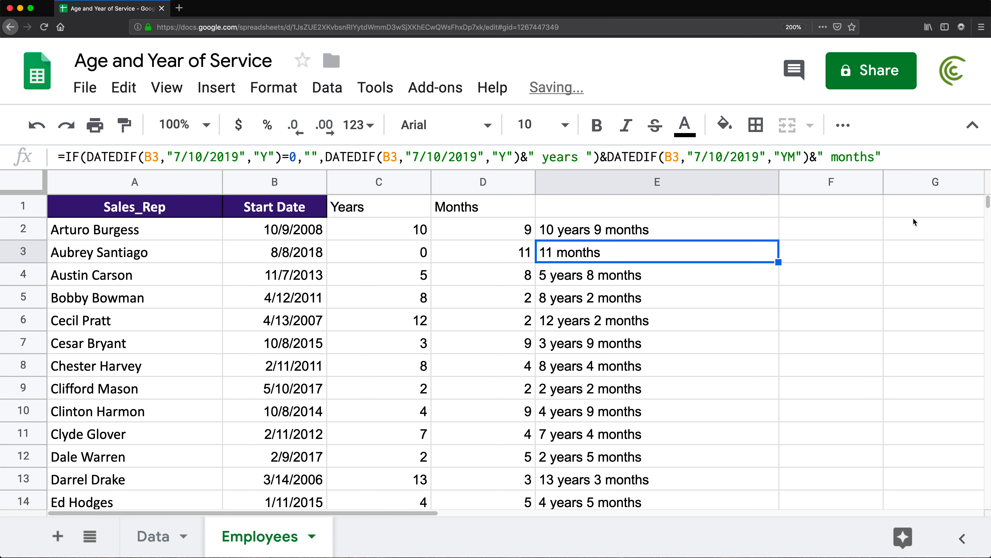
Step: Fill E2's two-IF formula down column E through row 15
{"action": "left_click", "coordinate": [734, 230]}
{"action": "left_click_drag", "start_coordinate": [779, 240], "coordinate": [710, 317]}
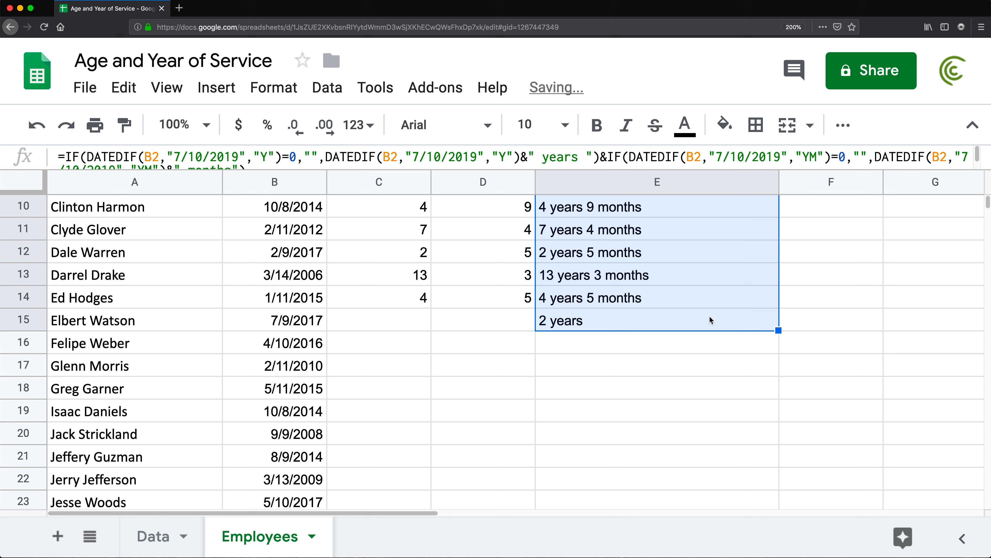
{"action": "scroll", "coordinate": [677, 320], "scroll_direction": "up", "scroll_amount": 3}
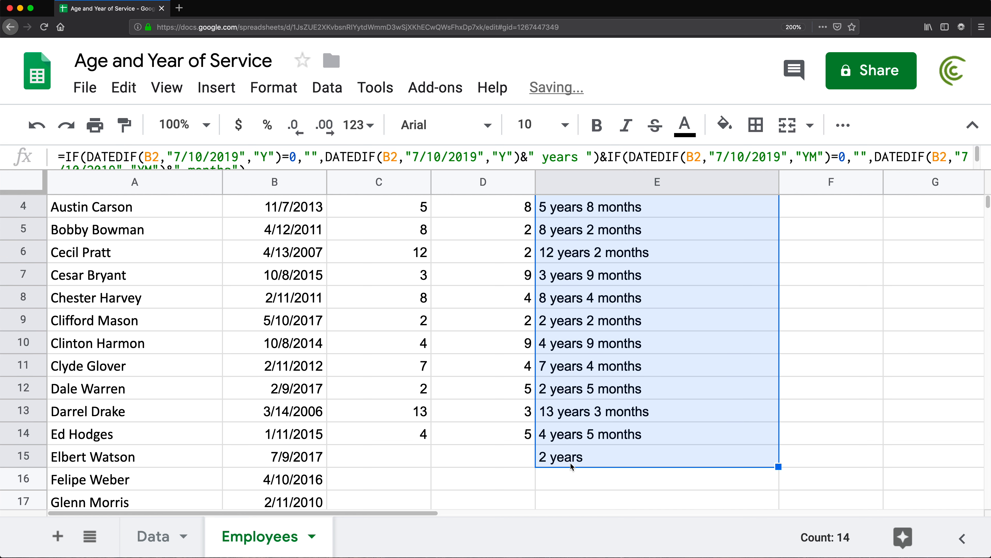
Step: Check the combined service text in cells E15, E3 and E2
{"action": "left_click", "coordinate": [570, 462]}
{"action": "scroll", "coordinate": [607, 421], "scroll_direction": "up", "scroll_amount": 3}
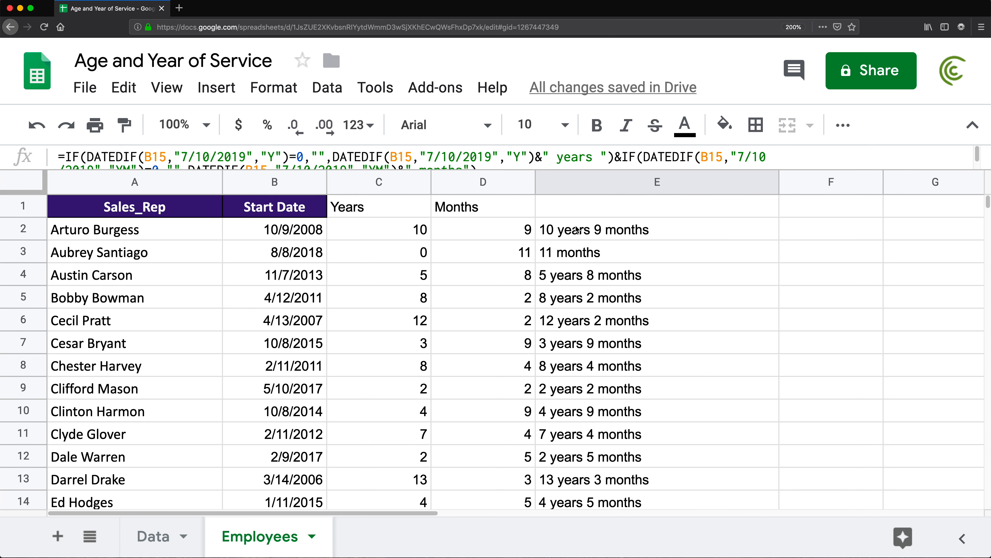
{"action": "left_click", "coordinate": [568, 256]}
{"action": "left_click", "coordinate": [569, 233]}
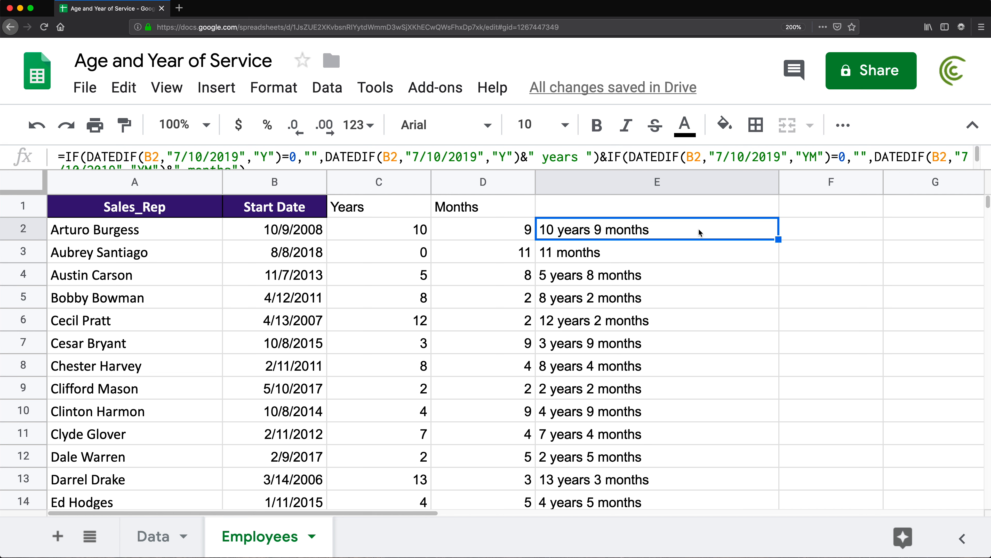
Step: Wrap E2's entire formula in TRIM( ) to strip surplus spaces such as the one after "years"
{"action": "double_click", "coordinate": [616, 232]}
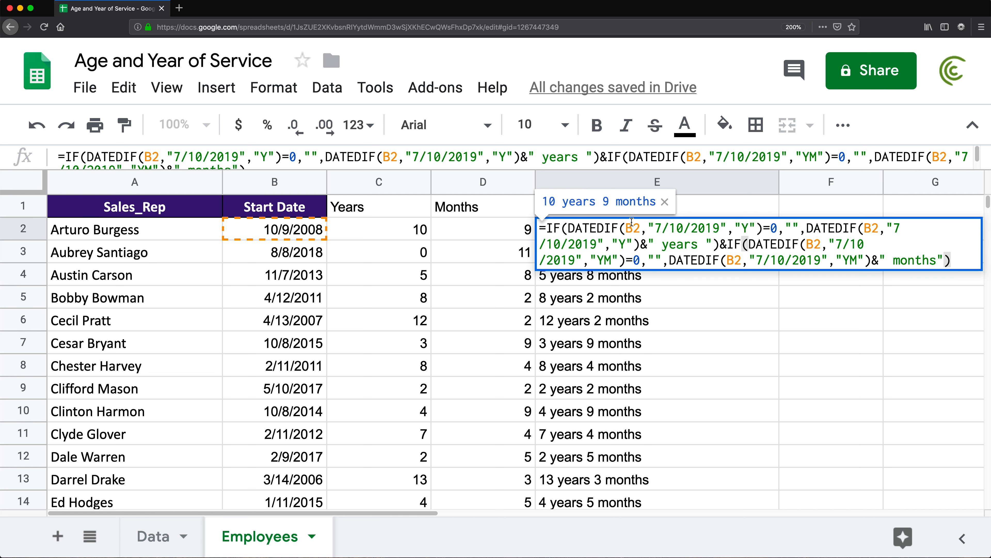
{"action": "double_click", "coordinate": [702, 246]}
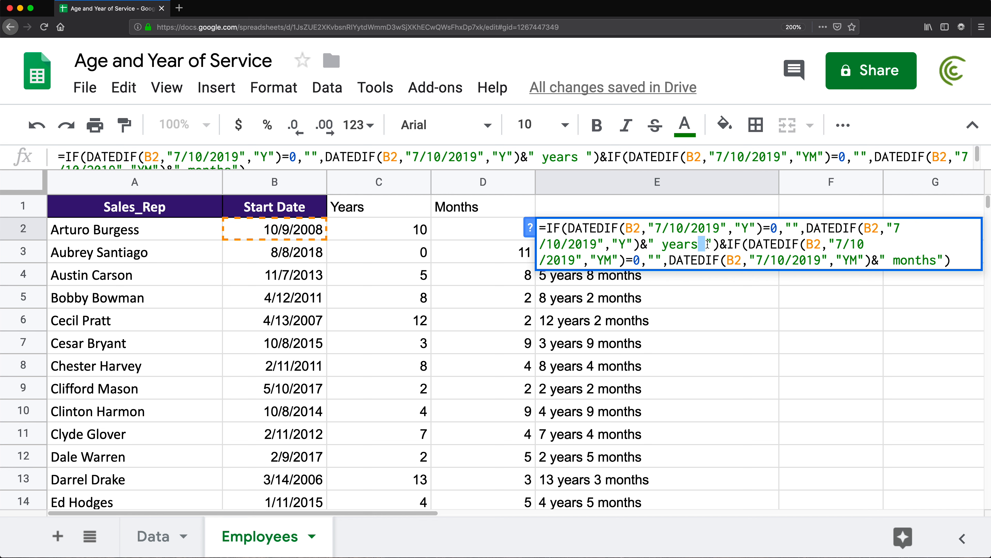
{"action": "left_click", "coordinate": [550, 228]}
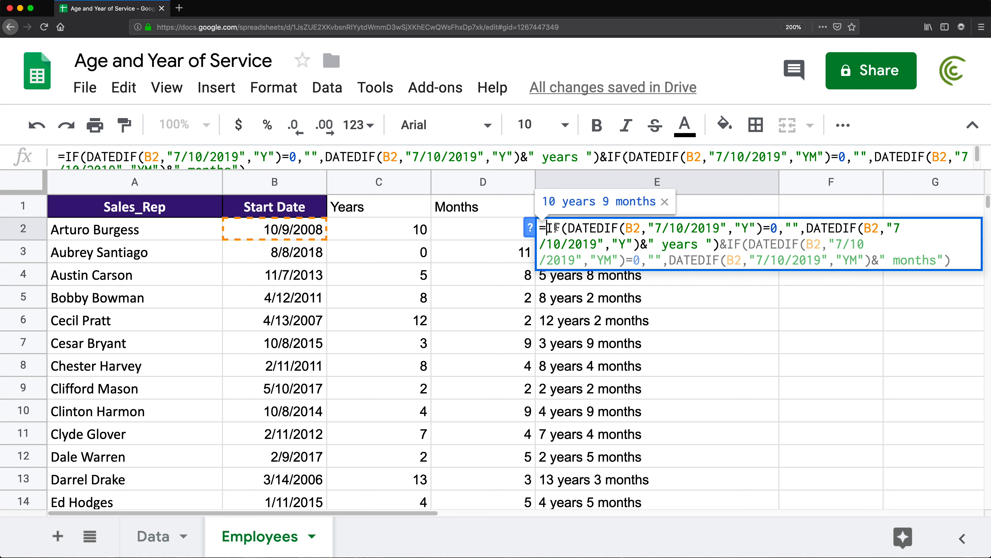
{"action": "type", "text": "TRIM("}
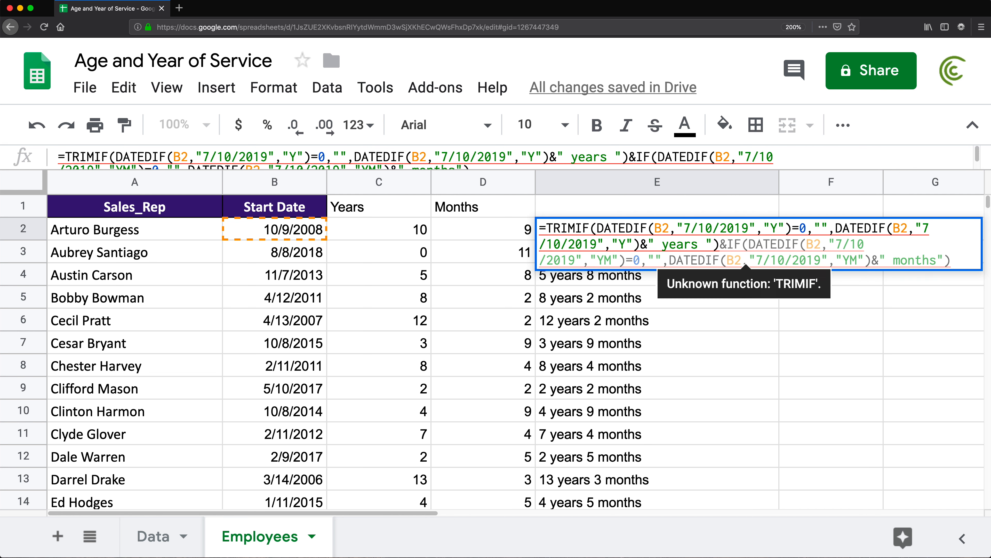
{"action": "left_click", "coordinate": [956, 264]}
{"action": "type", "text": ")"}
{"action": "key", "text": "Return"}
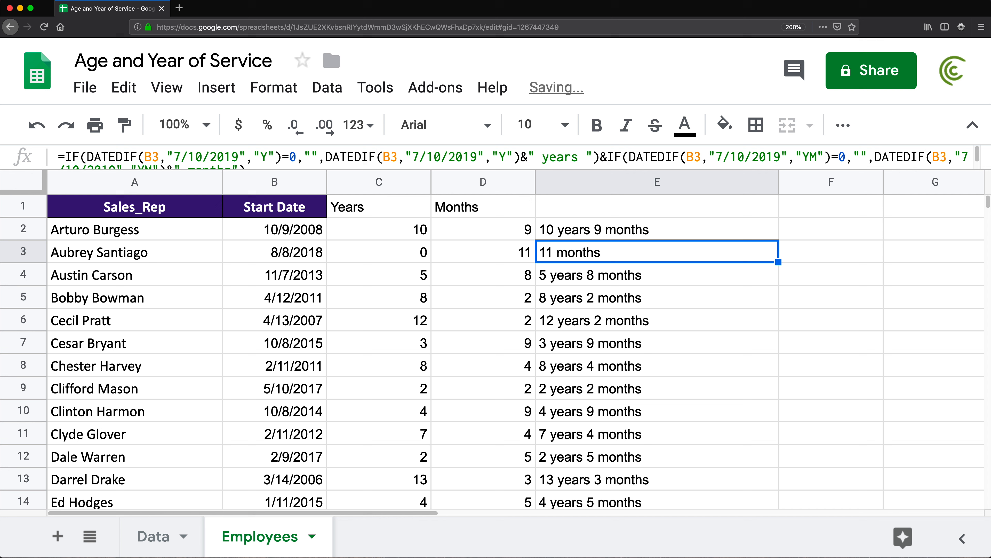
{"action": "double_click", "coordinate": [765, 230]}
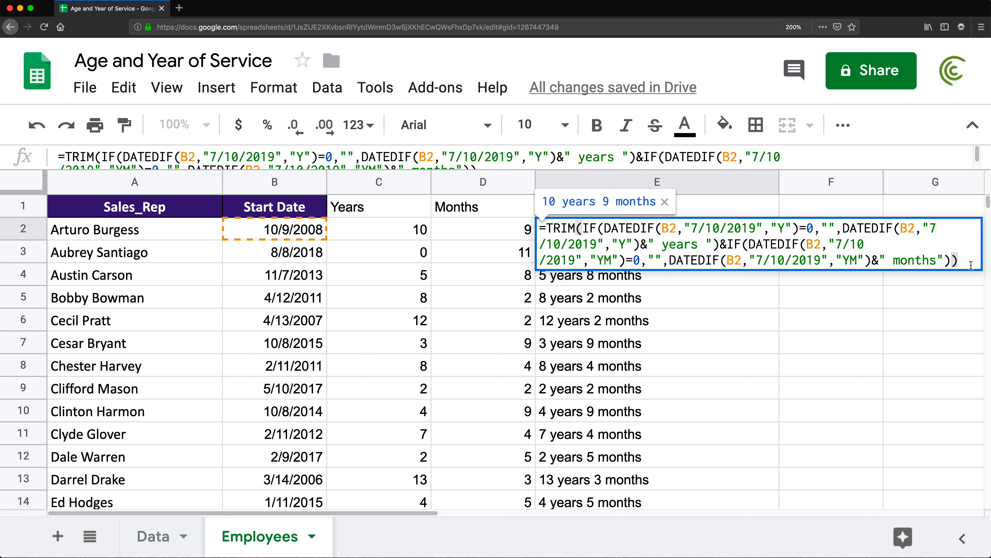
{"action": "key", "text": "Return"}
Step: Fill E2's TRIM formula down column E through row 14 and enlarge the formula bar to show the whole formula
{"action": "left_click", "coordinate": [675, 236]}
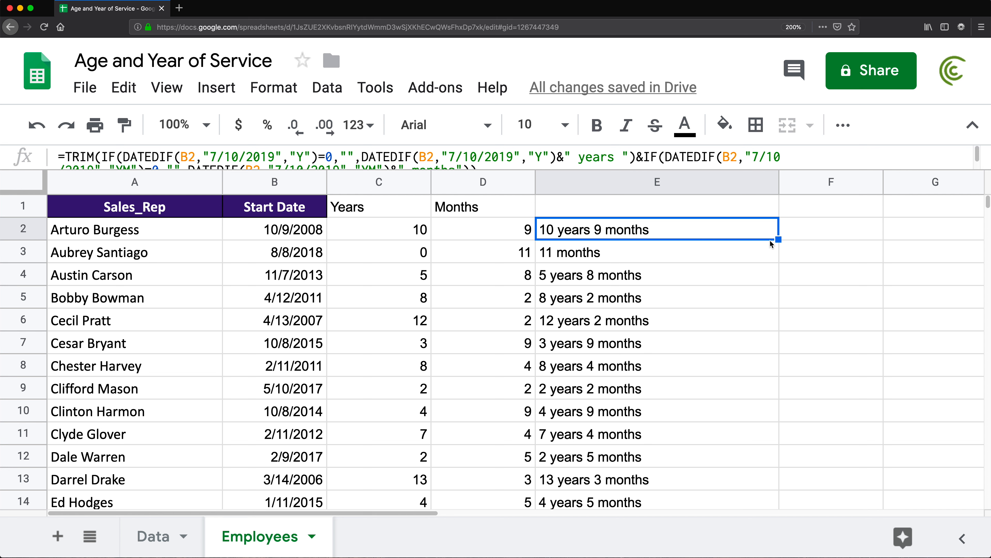
{"action": "left_click_drag", "start_coordinate": [778, 239], "coordinate": [728, 493]}
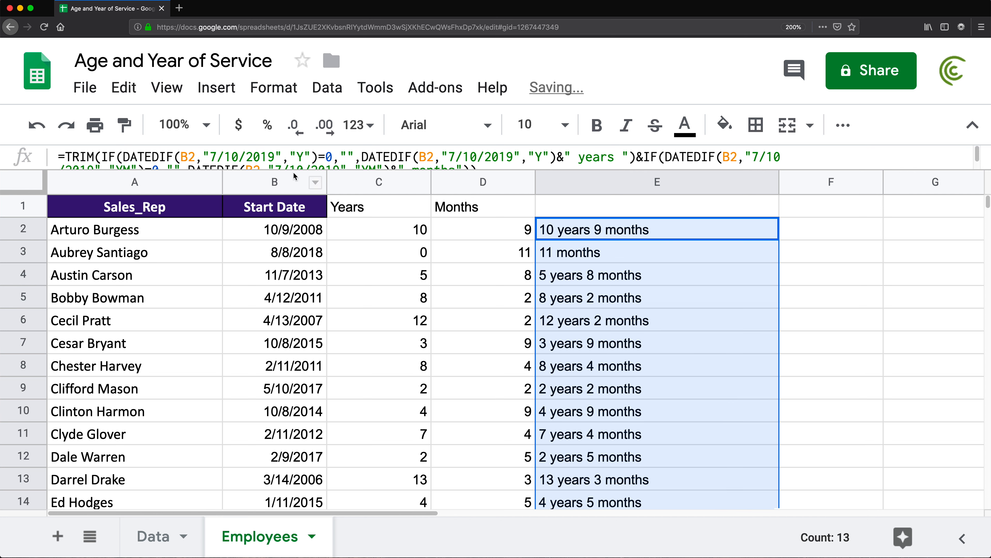
{"action": "left_click_drag", "start_coordinate": [296, 169], "coordinate": [316, 219]}
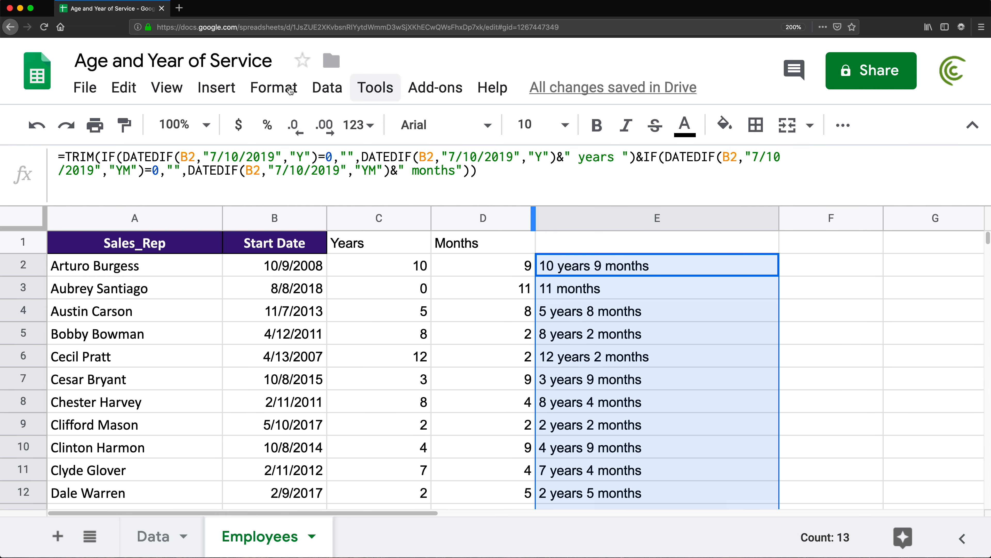
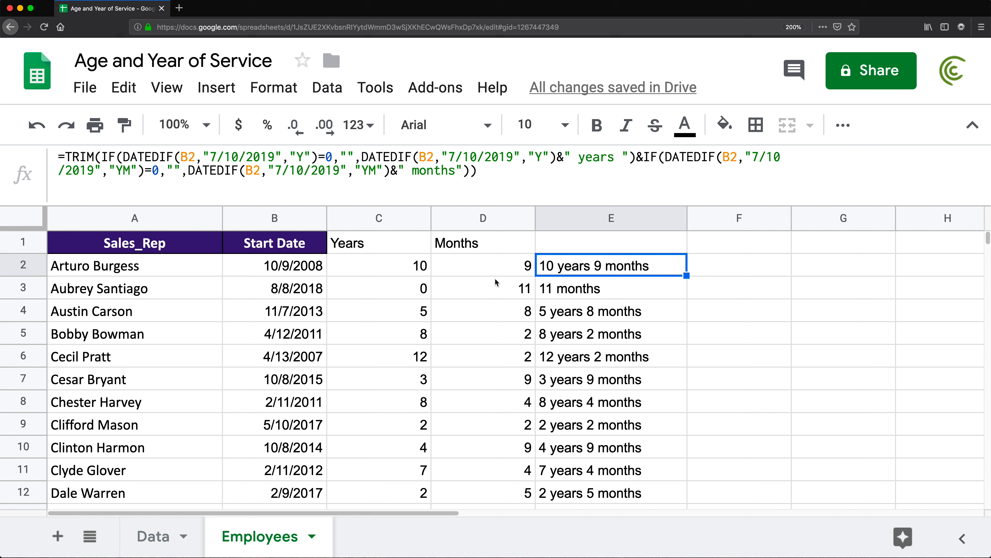
Step: Compare the years and months in columns C and D with the combined text in column E, especially in rows 13 and 18
{"action": "scroll", "coordinate": [562, 311], "scroll_direction": "down", "scroll_amount": 2}
{"action": "scroll", "coordinate": [558, 308], "scroll_direction": "down", "scroll_amount": 2}
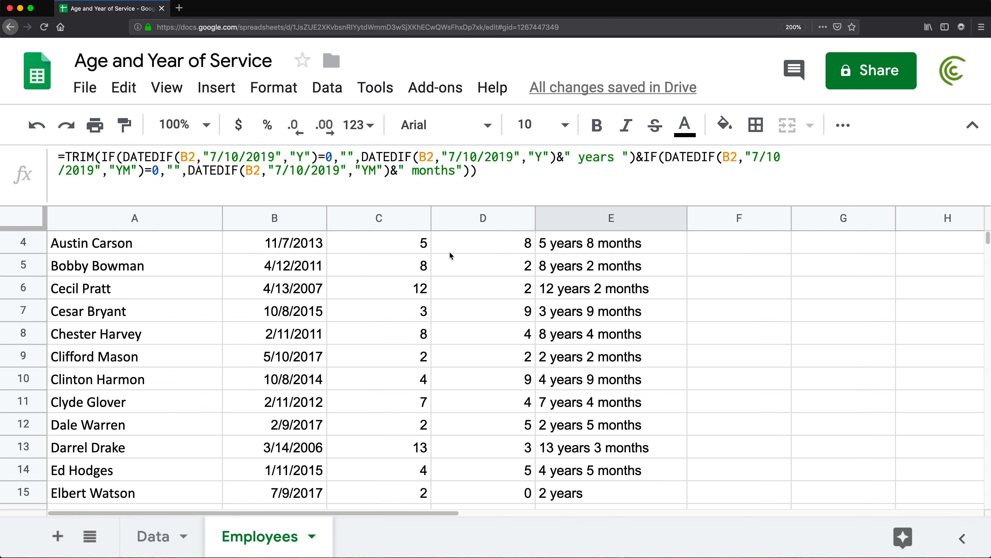
{"action": "scroll", "coordinate": [572, 303], "scroll_direction": "down", "scroll_amount": 4}
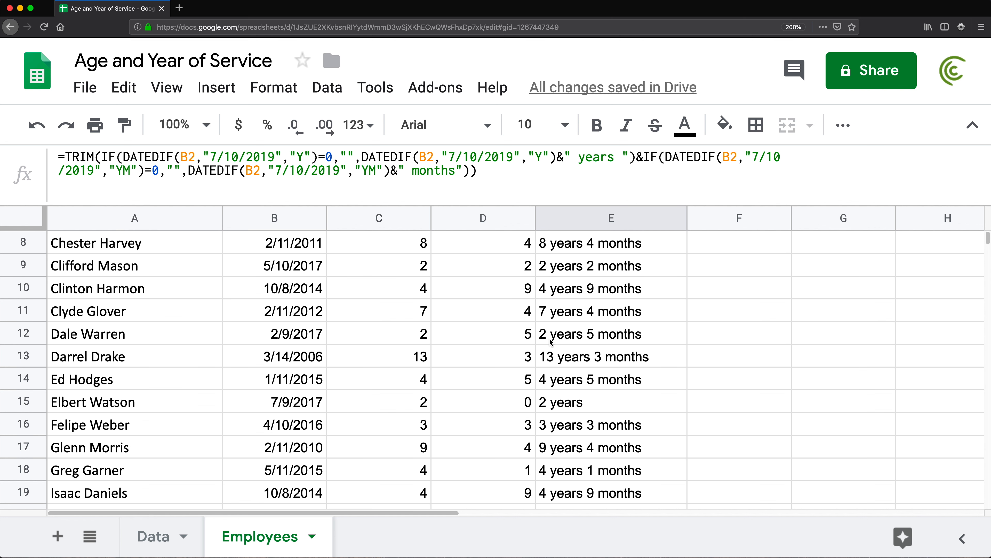
{"action": "left_click", "coordinate": [498, 450]}
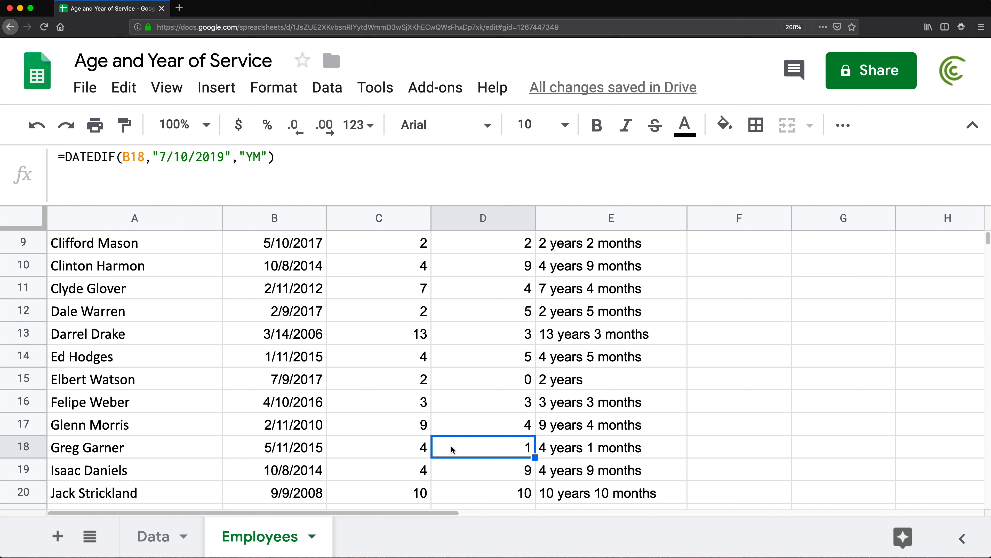
{"action": "left_click", "coordinate": [410, 451]}
{"action": "left_click", "coordinate": [562, 455]}
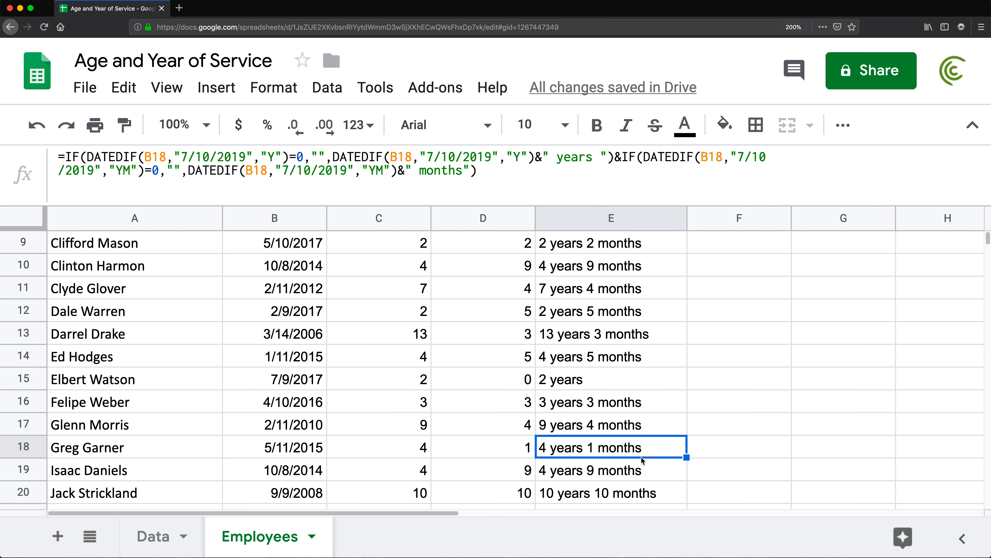
{"action": "left_click", "coordinate": [395, 334]}
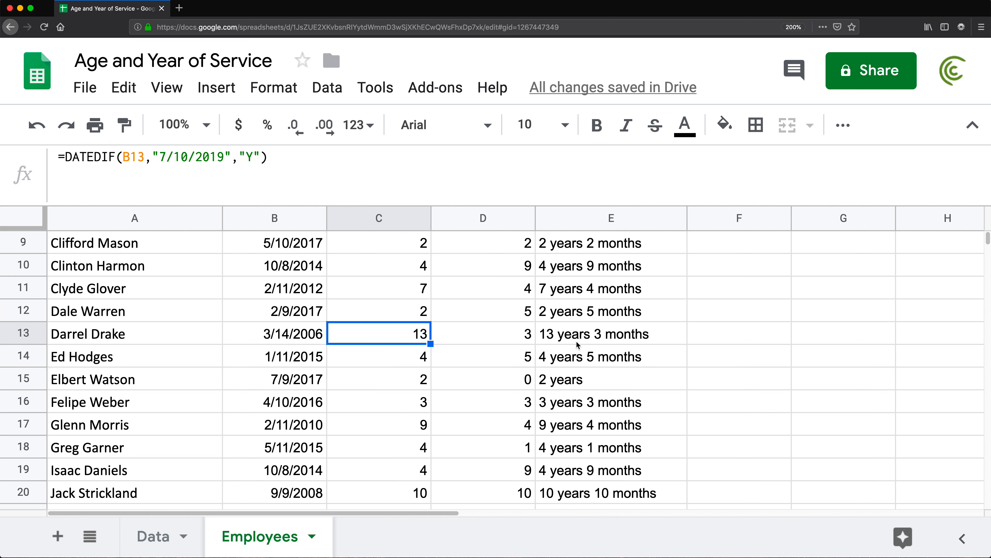
Step: Copy the DATEDIF(B2,"7/10/2019","Y")&" years ") part from E2's formula, leaving E2 as it is
{"action": "scroll", "coordinate": [582, 339], "scroll_direction": "up", "scroll_amount": 5}
{"action": "double_click", "coordinate": [604, 263]}
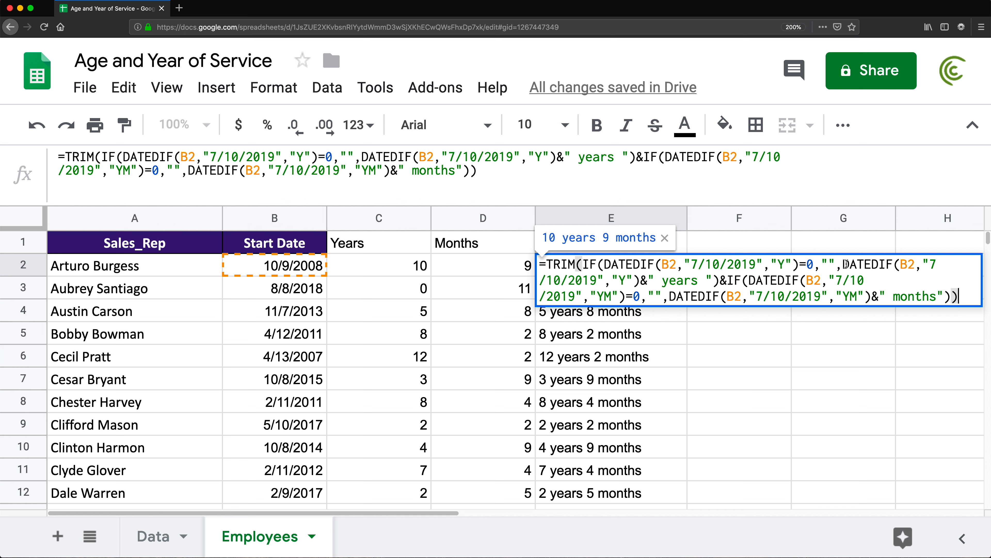
{"action": "left_click_drag", "start_coordinate": [845, 264], "coordinate": [720, 280]}
{"action": "key", "text": "super+c"}
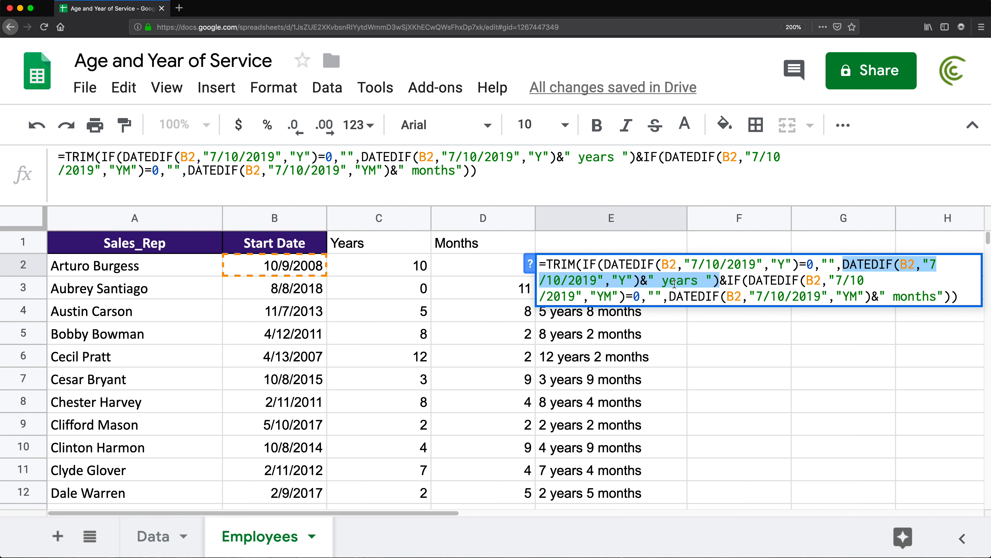
{"action": "key", "text": "Escape"}
Step: Start a SWITCH formula in F2, look over the function's argument help and close it
{"action": "left_click", "coordinate": [693, 265]}
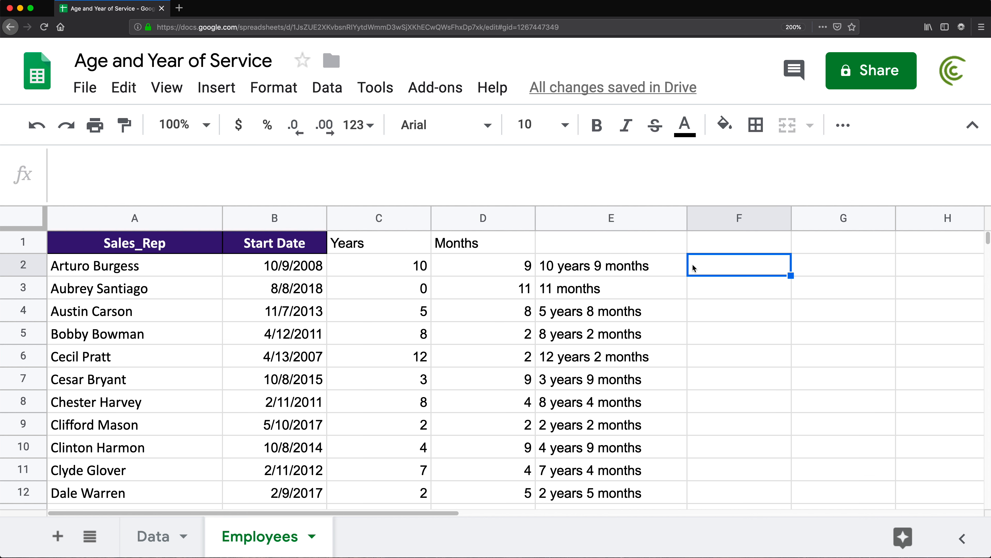
{"action": "type", "text": "=S"}
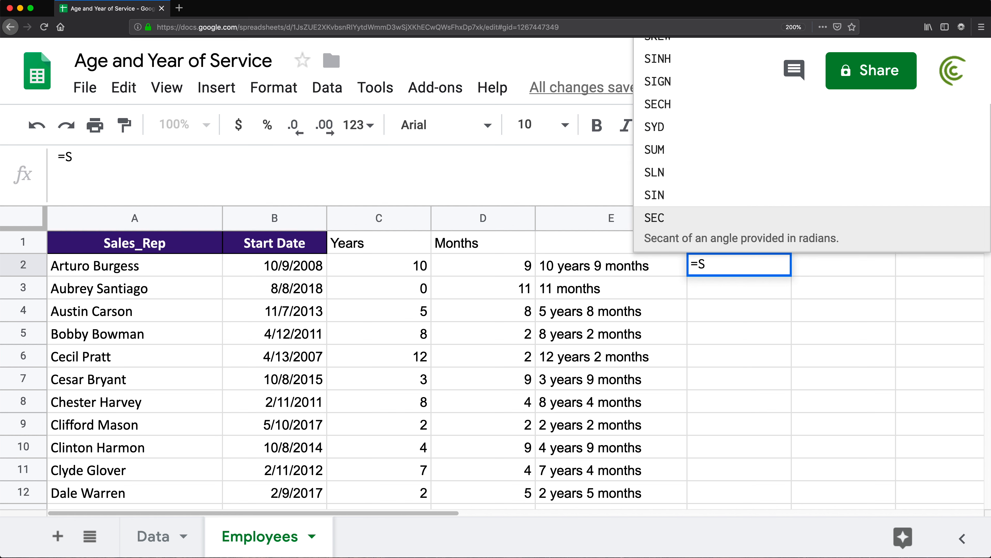
{"action": "type", "text": "WI"}
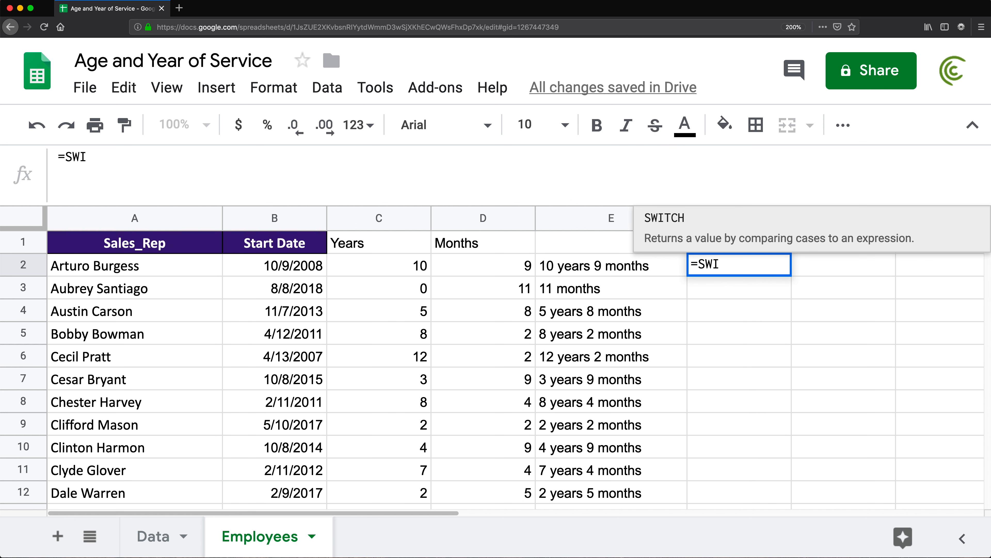
{"action": "key", "text": "Tab"}
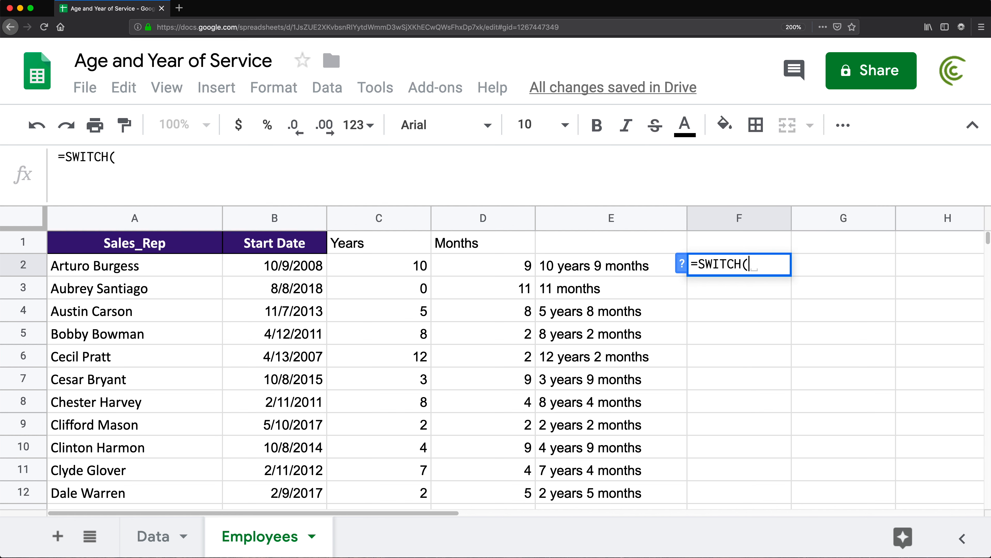
{"action": "left_click", "coordinate": [681, 269]}
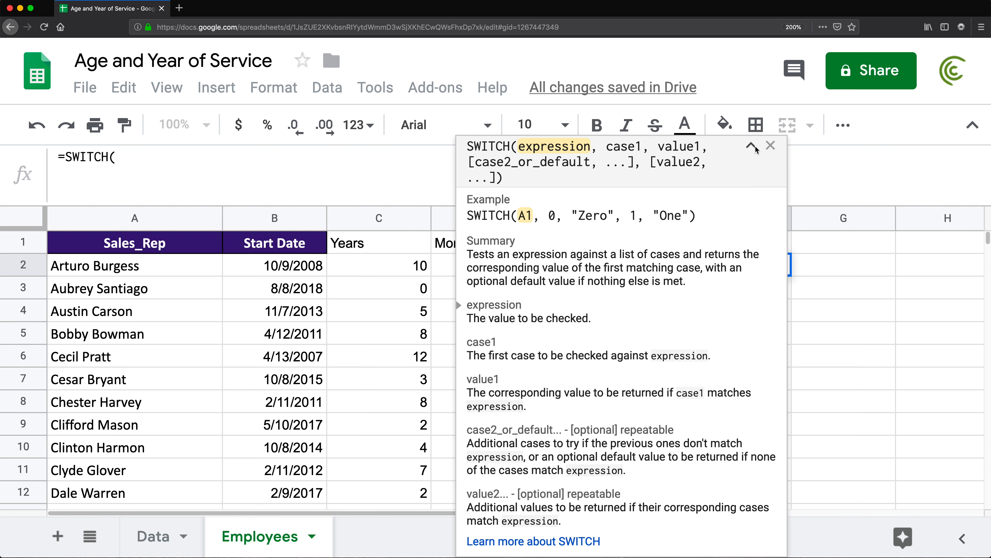
{"action": "left_click", "coordinate": [775, 147]}
Step: Paste the copied text as SWITCH's expression and cut it back to DATEDIF(B2,"7/10/2019","Y")
{"action": "key", "text": "super+v"}
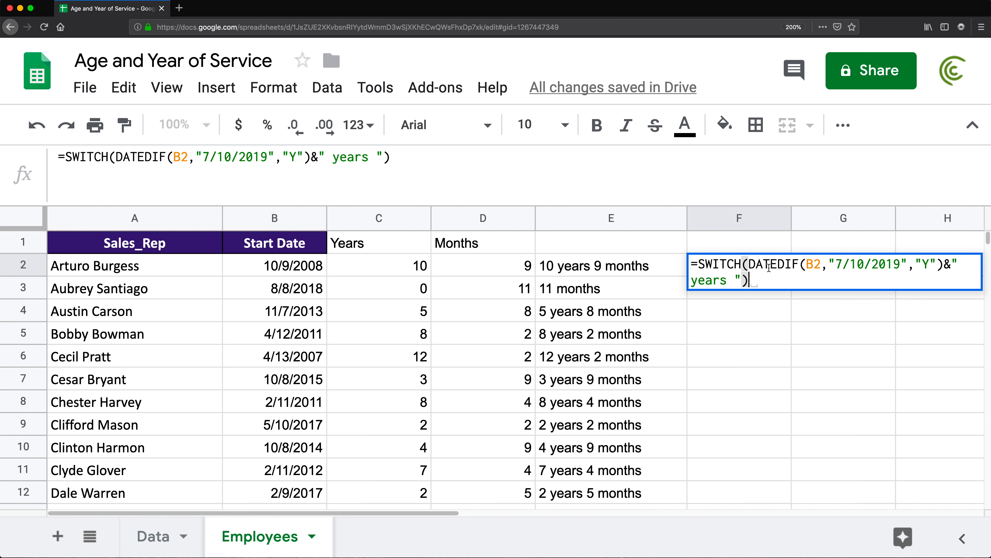
{"action": "key", "text": "BackSpace"}
{"action": "key", "text": "BackSpace"}
{"action": "key", "text": "BackSpace"}
{"action": "key", "text": "BackSpace"}
{"action": "key", "text": "BackSpace"}
{"action": "key", "text": "BackSpace"}
{"action": "key", "text": "BackSpace"}
{"action": "key", "text": "BackSpace"}
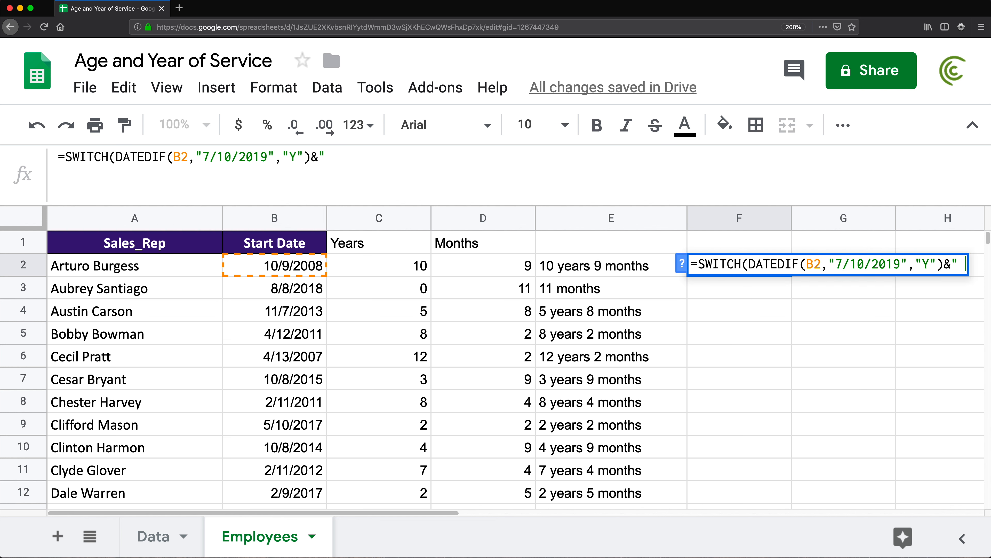
{"action": "key", "text": "BackSpace"}
{"action": "key", "text": "BackSpace"}
{"action": "key", "text": "BackSpace"}
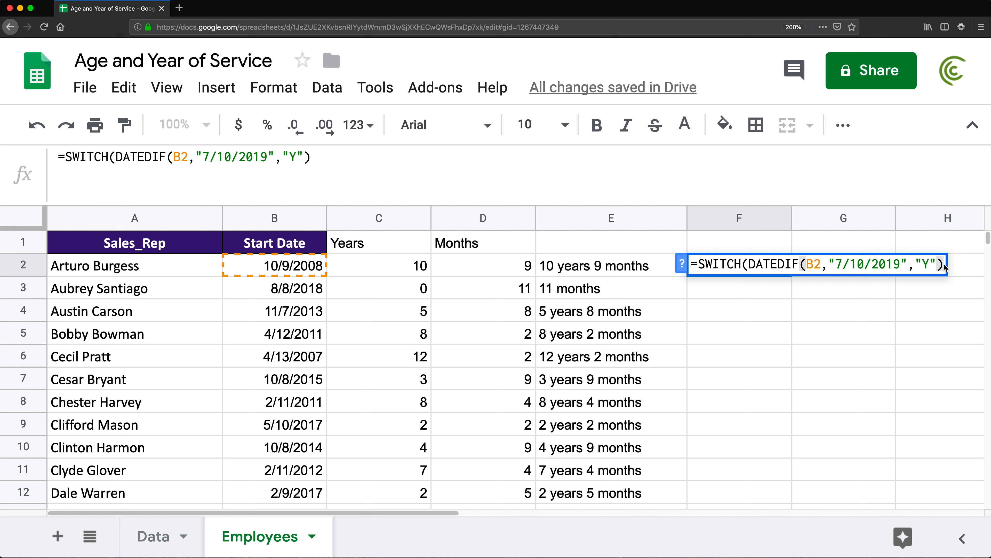
Step: Add case 0 to the SWITCH formula in F2, returning an empty string ""
{"action": "type", "text": ", "}
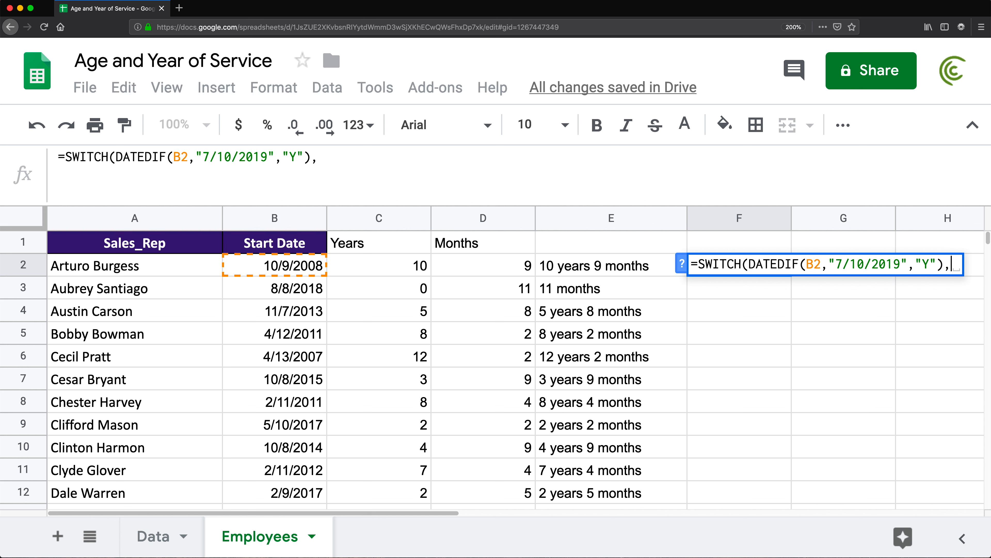
{"action": "type", "text": "0,"}
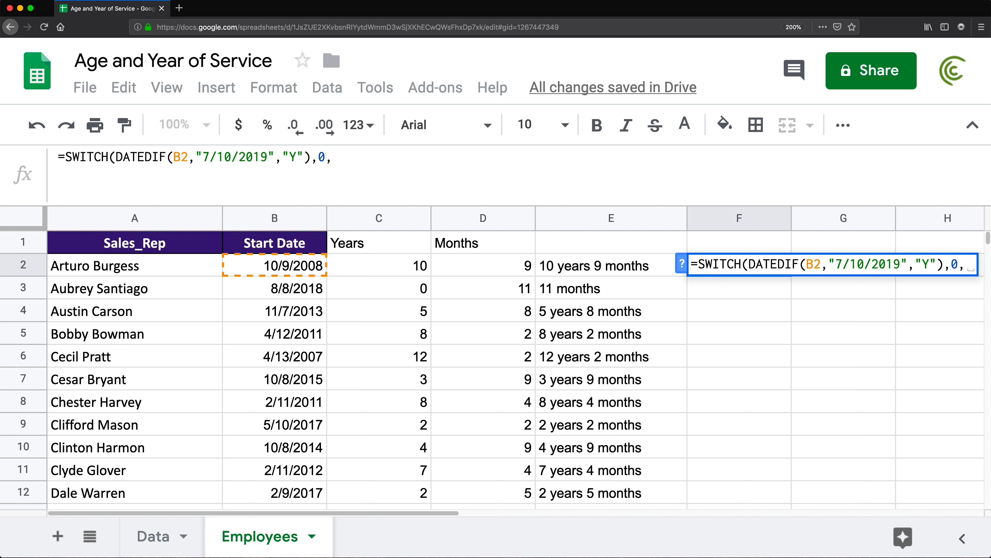
{"action": "type", "text": "\"\""}
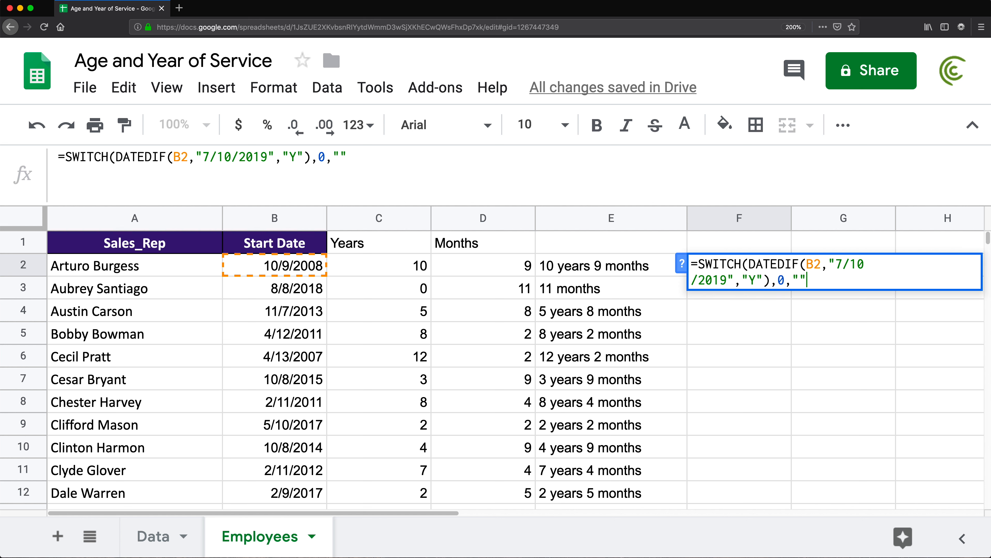
{"action": "type", "text": ","}
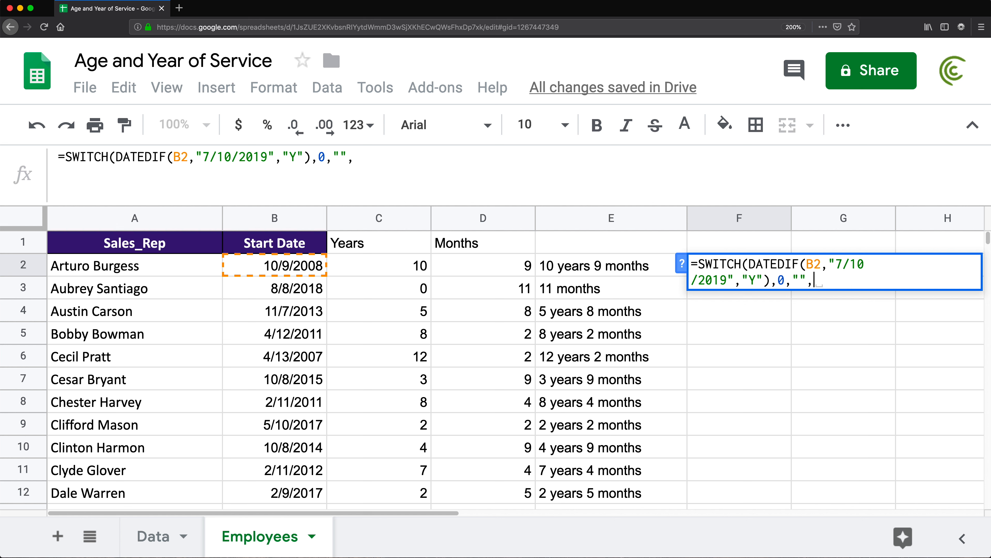
Step: Add case 1 to F2's SWITCH, using the copied DATEDIF text with its label changed to " year "
{"action": "type", "text": "1"}
{"action": "type", "text": ","}
{"action": "key", "text": "super+v"}
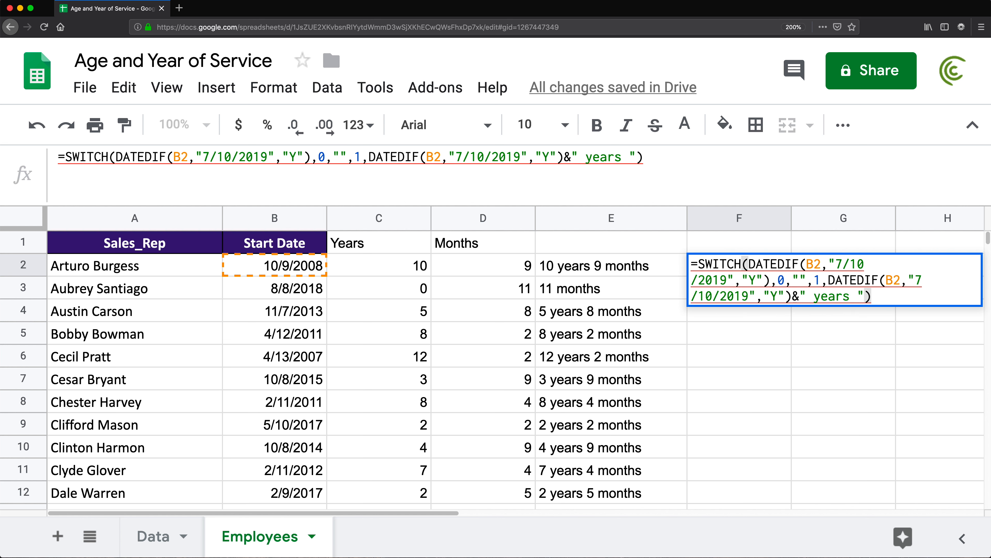
{"action": "left_click", "coordinate": [858, 296]}
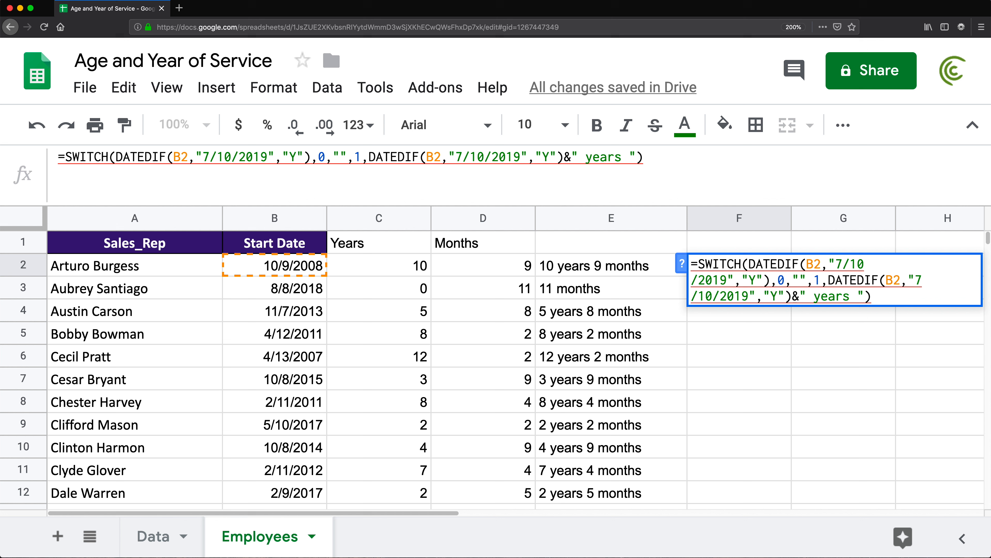
{"action": "key", "text": "BackSpace"}
{"action": "key", "text": "Right"}
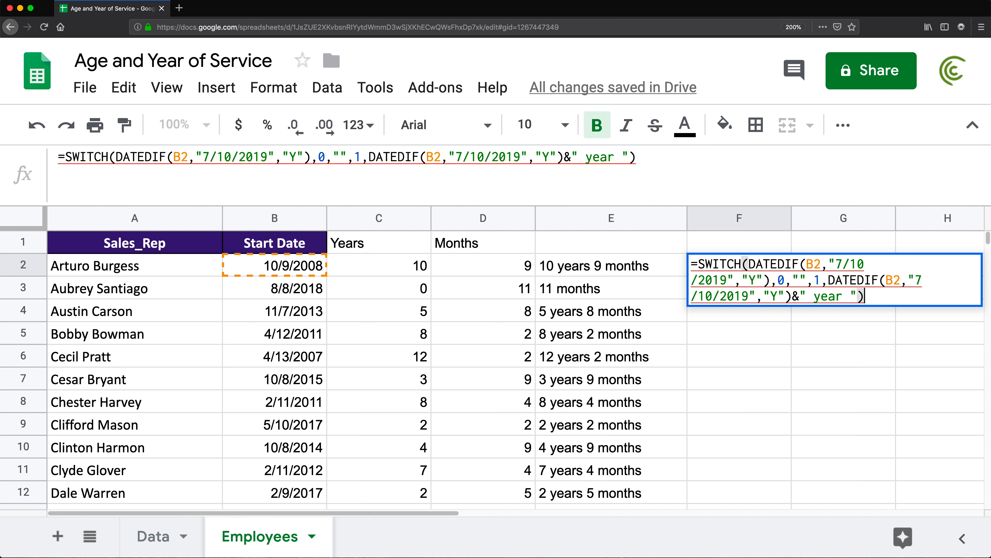
Step: Add DATEDIF(B2,"7/10/2019","Y")&" years " as SWITCH's default result and try to enter the closed formula in F2
{"action": "type", "text": ","}
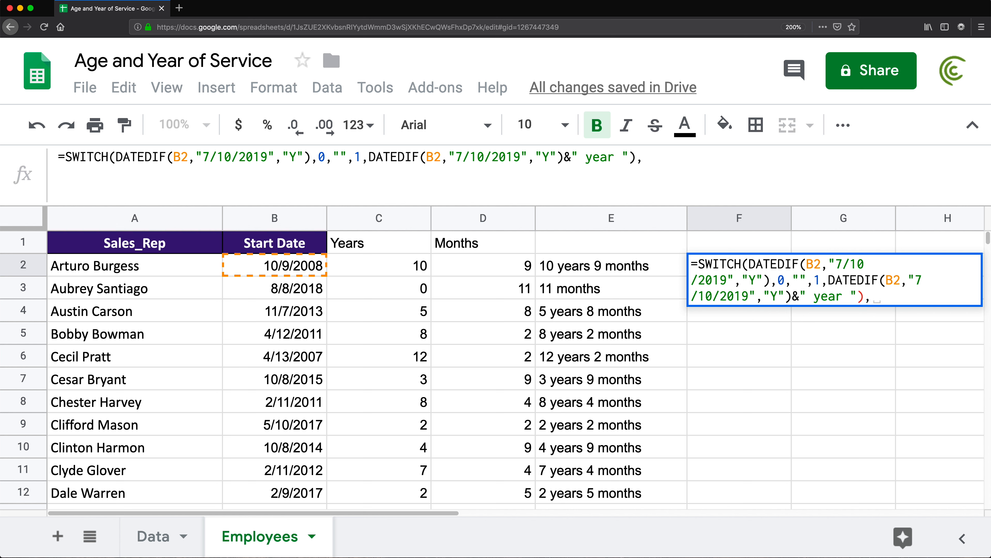
{"action": "type", "text": "DATEDIF(B2,\"7/10/2019\",\"Y\")&\" years \")"}
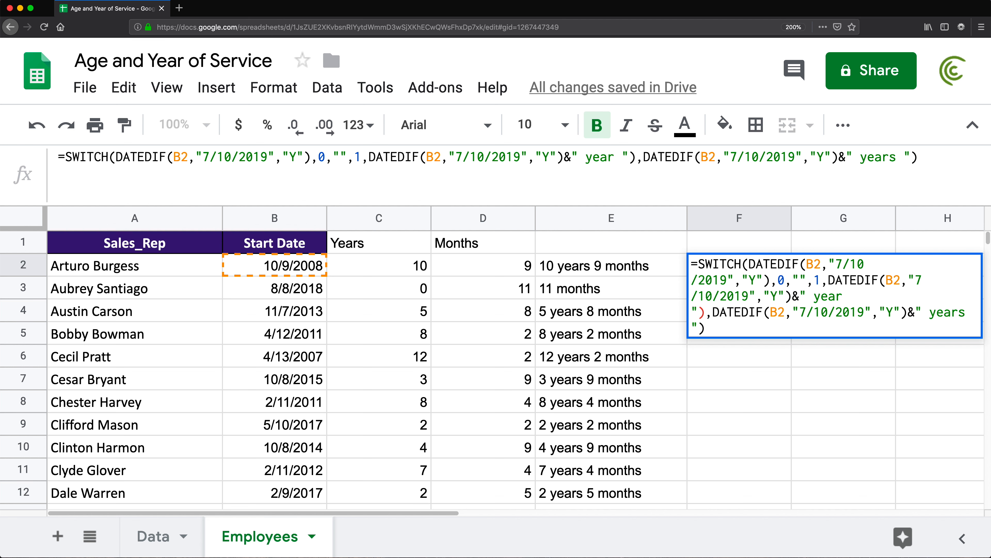
{"action": "type", "text": ")"}
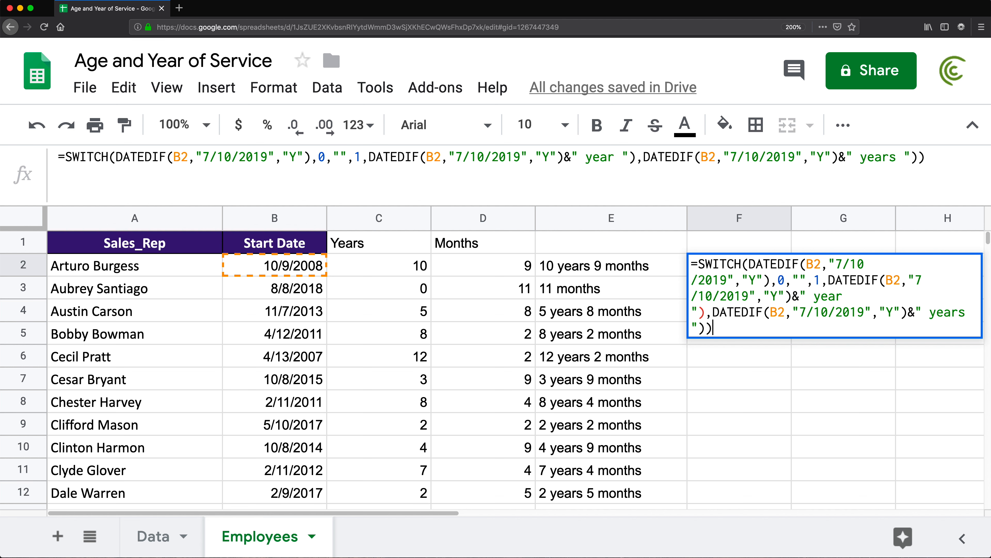
{"action": "key", "text": "Return"}
{"action": "key", "text": "Return"}
Step: Remove the extra closing parentheses after " year " and " years " in F2's SWITCH formula and enter it
{"action": "left_click", "coordinate": [803, 263]}
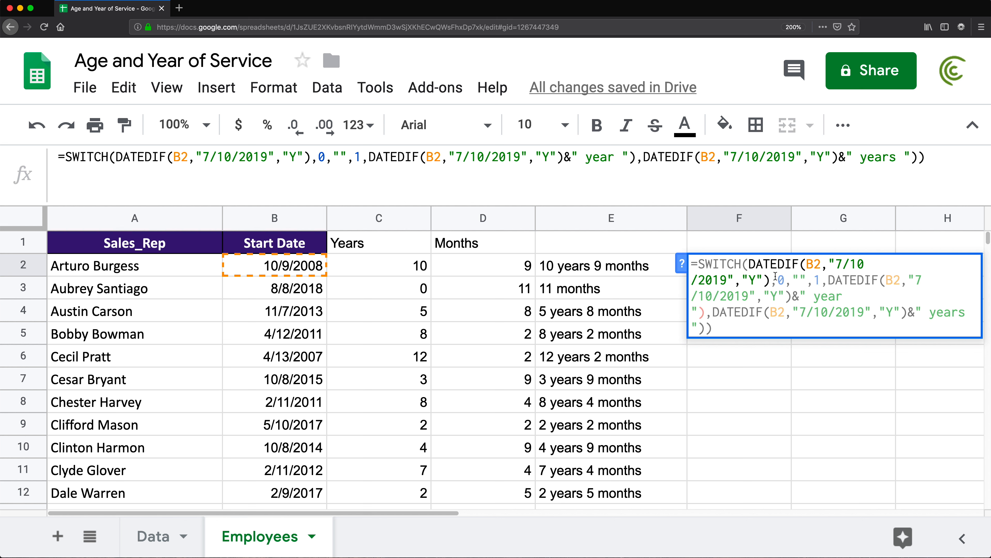
{"action": "left_click", "coordinate": [829, 279]}
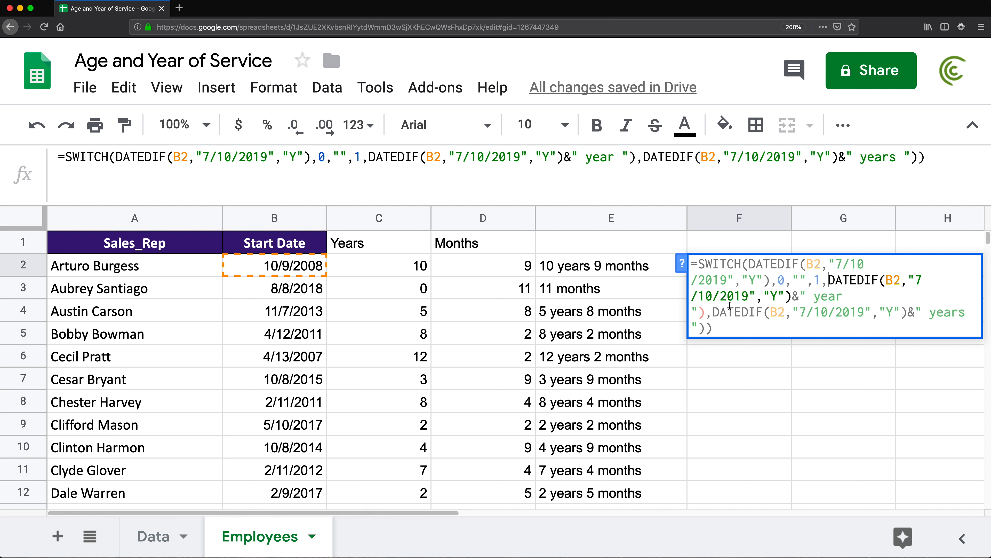
{"action": "left_click", "coordinate": [708, 313]}
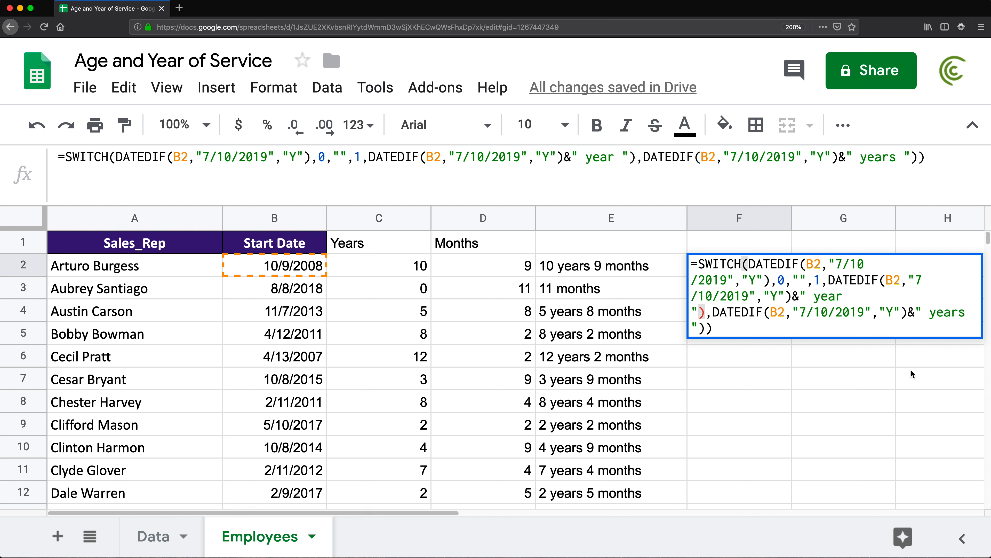
{"action": "key", "text": "BackSpace"}
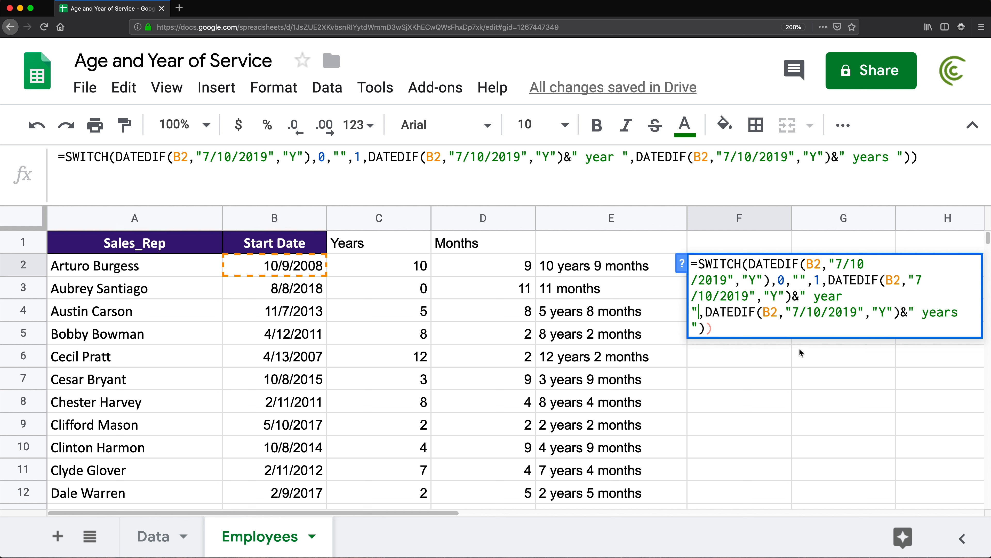
{"action": "left_click", "coordinate": [761, 312]}
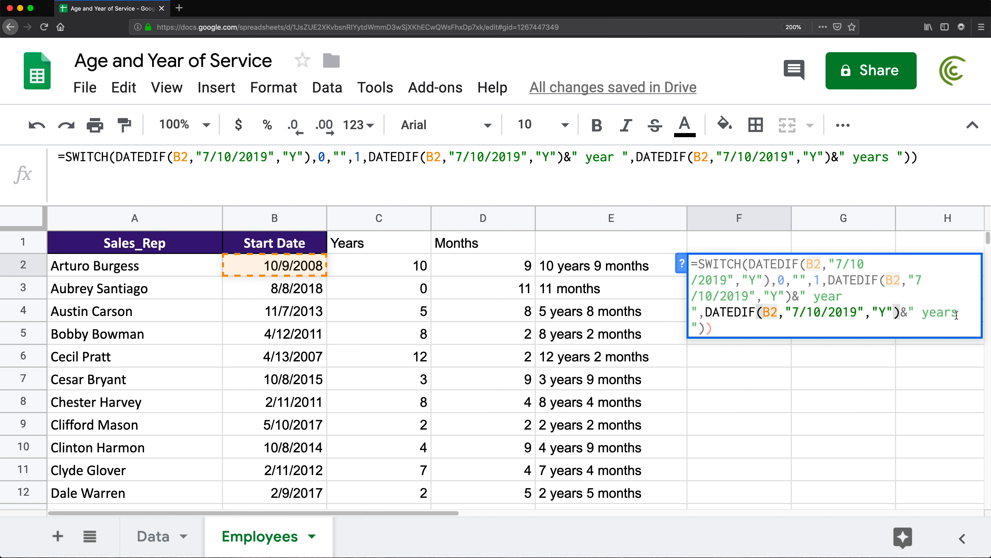
{"action": "left_click", "coordinate": [703, 326]}
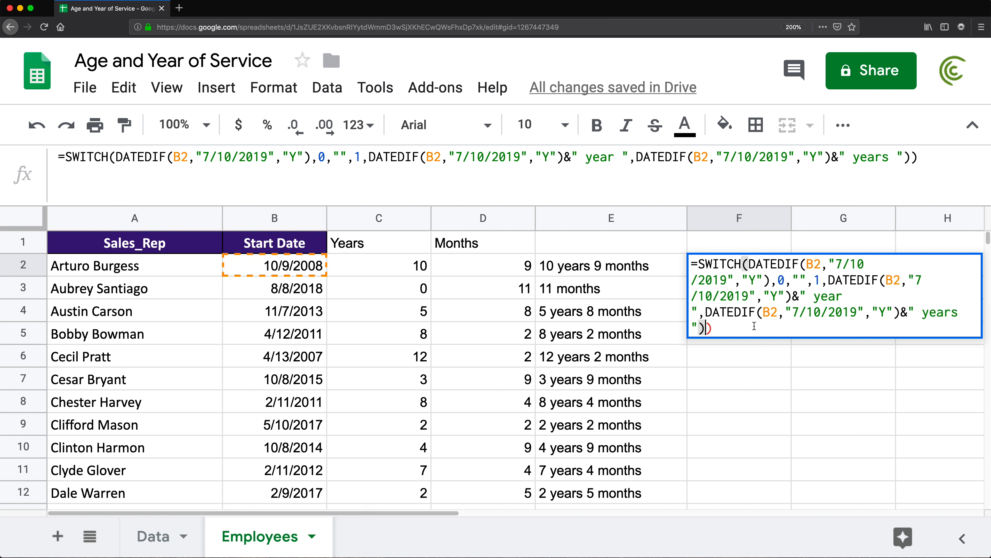
{"action": "key", "text": "Delete"}
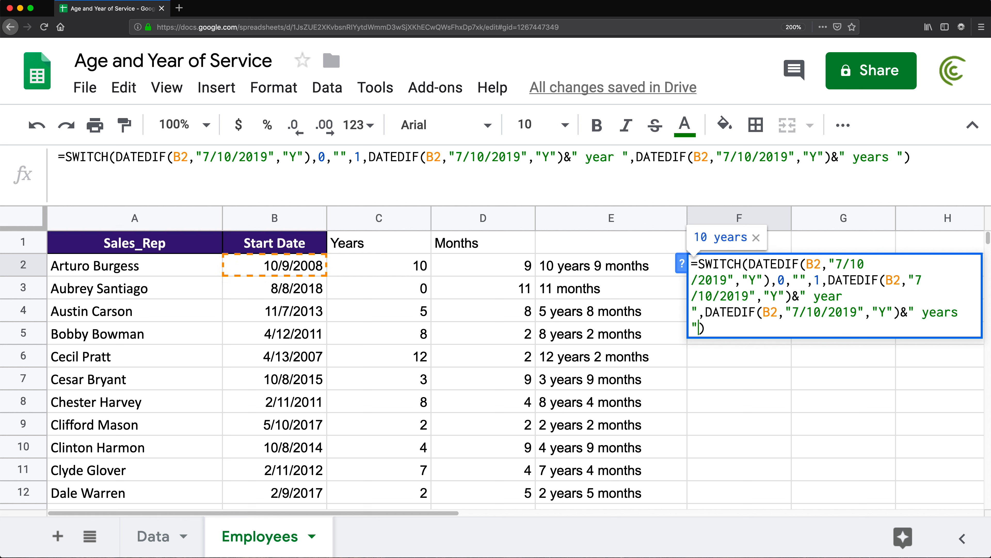
{"action": "key", "text": "Return"}
Step: Fill F2's SWITCH formula down column F and compare F3 with the years in C3
{"action": "left_click", "coordinate": [756, 267]}
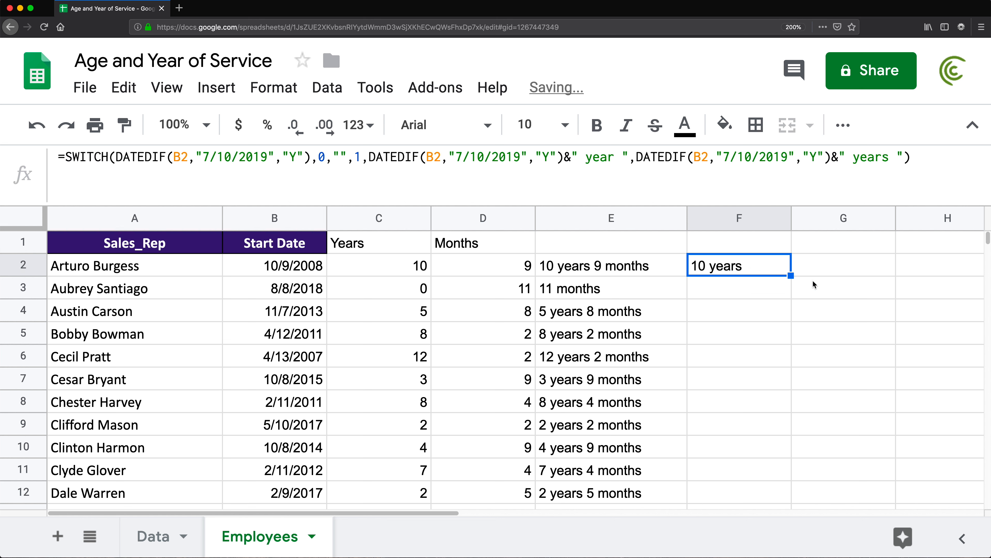
{"action": "double_click", "coordinate": [791, 275]}
{"action": "left_click", "coordinate": [705, 291]}
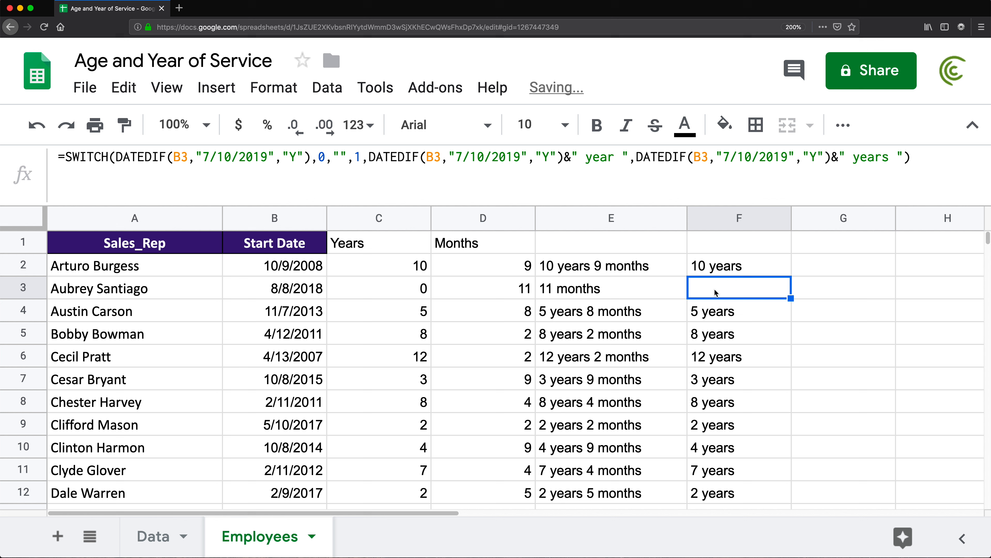
{"action": "left_click", "coordinate": [421, 291]}
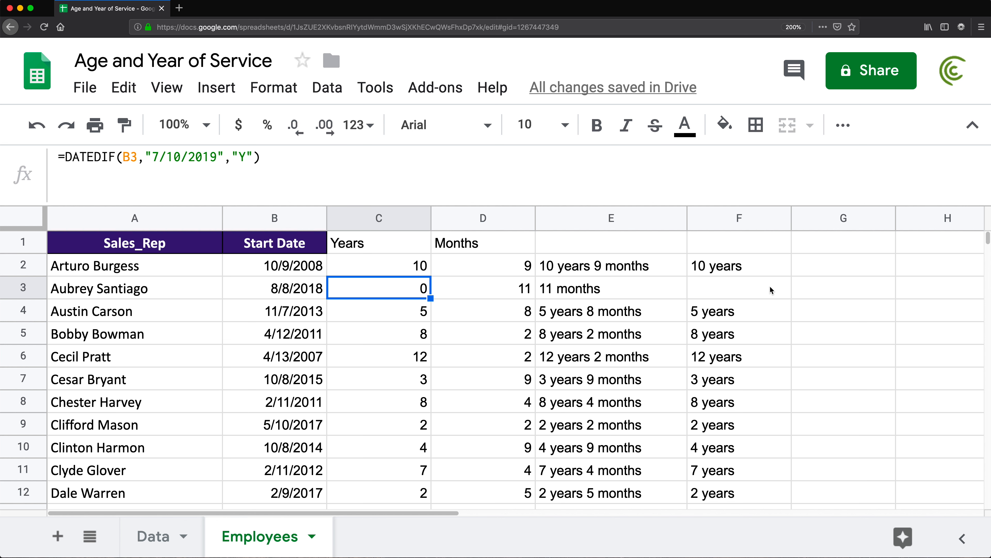
Step: Fill C21's years formula down column C for the remaining sales reps and look through the added values for one-year cases
{"action": "scroll", "coordinate": [745, 297], "scroll_direction": "down", "scroll_amount": 4}
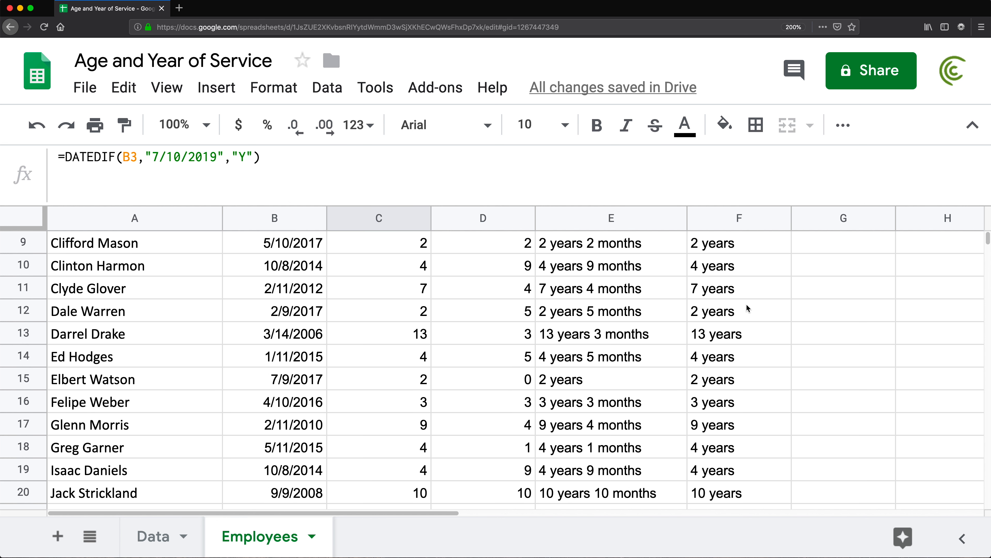
{"action": "scroll", "coordinate": [747, 308], "scroll_direction": "down", "scroll_amount": 3}
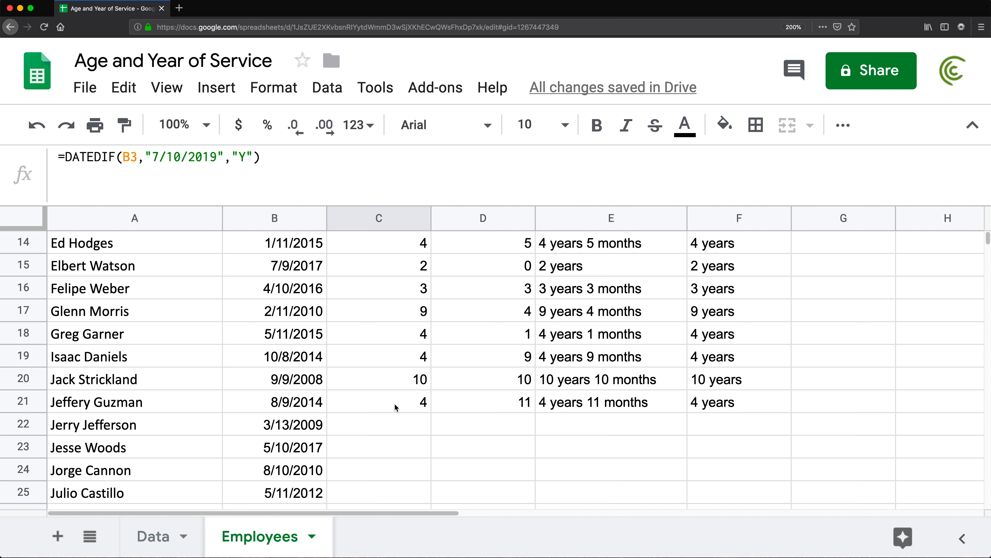
{"action": "left_click", "coordinate": [395, 407]}
{"action": "double_click", "coordinate": [431, 412]}
{"action": "scroll", "coordinate": [437, 416], "scroll_direction": "down", "scroll_amount": 2}
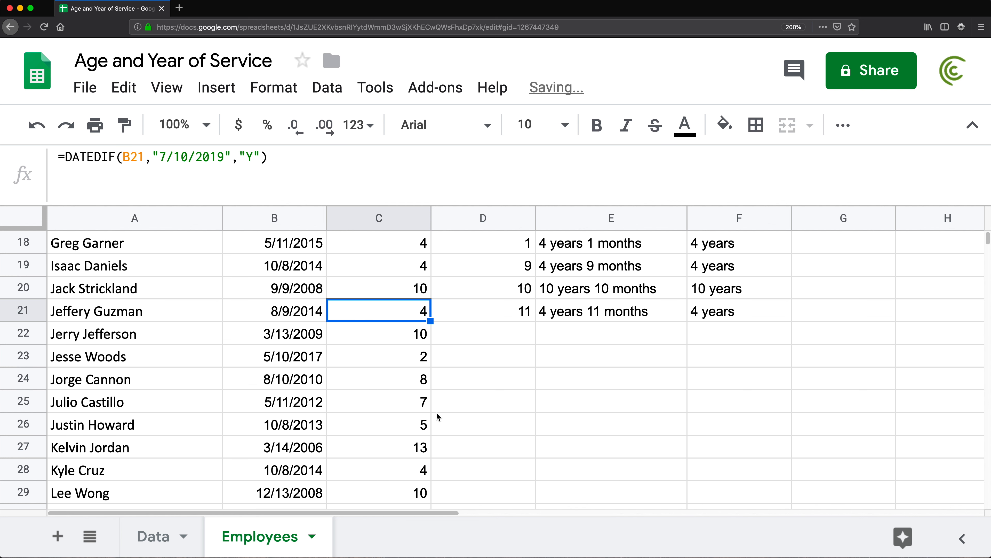
{"action": "scroll", "coordinate": [441, 412], "scroll_direction": "down", "scroll_amount": 3}
{"action": "scroll", "coordinate": [433, 414], "scroll_direction": "down", "scroll_amount": 7}
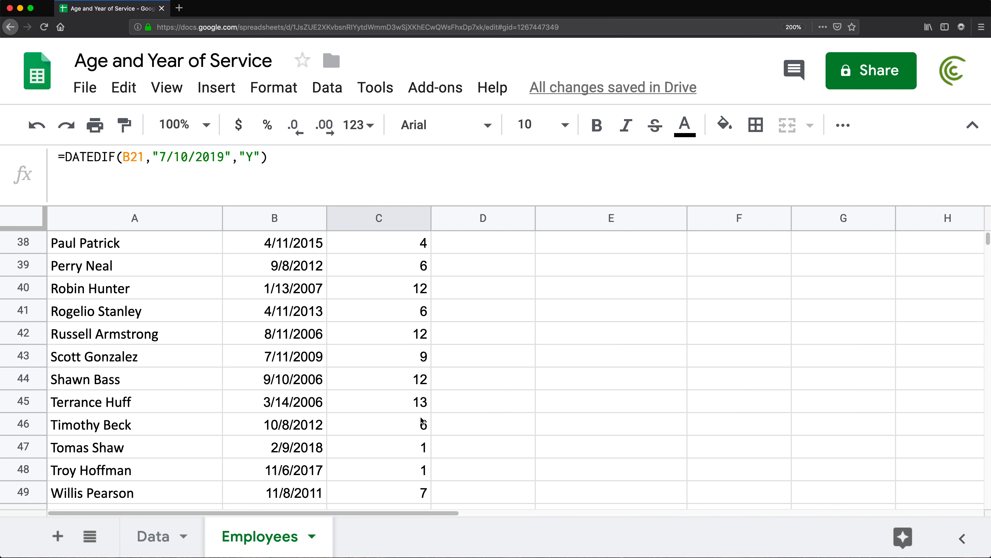
{"action": "scroll", "coordinate": [485, 334], "scroll_direction": "up", "scroll_amount": 10}
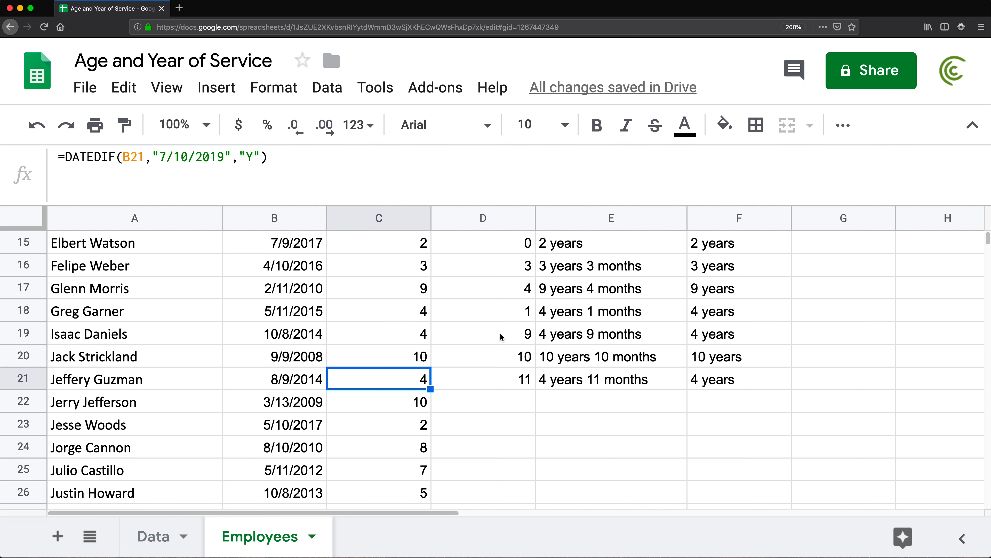
Step: Fill F21's SWITCH years formula down column F through row 51 and check the one-year case in F47
{"action": "left_click", "coordinate": [724, 389]}
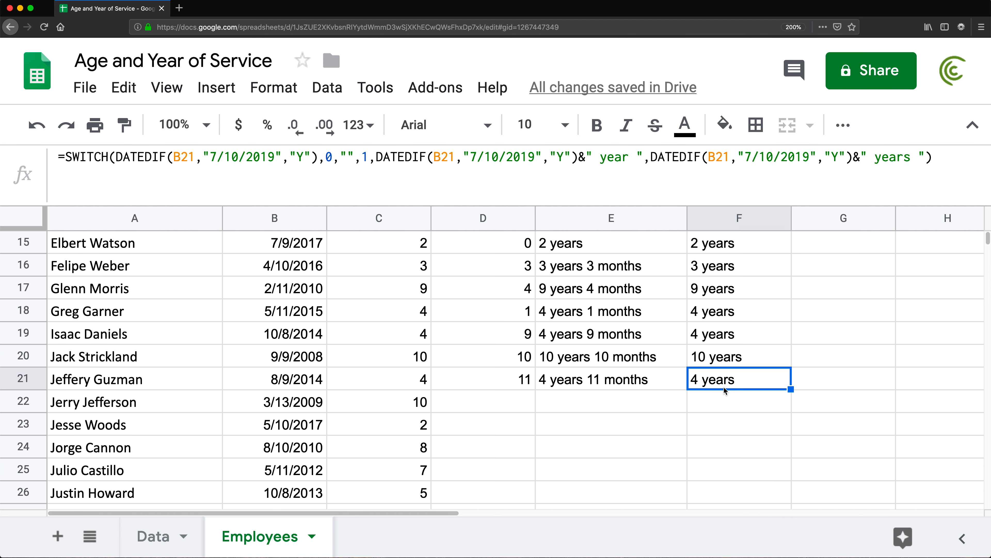
{"action": "left_click_drag", "start_coordinate": [791, 389], "coordinate": [790, 445]}
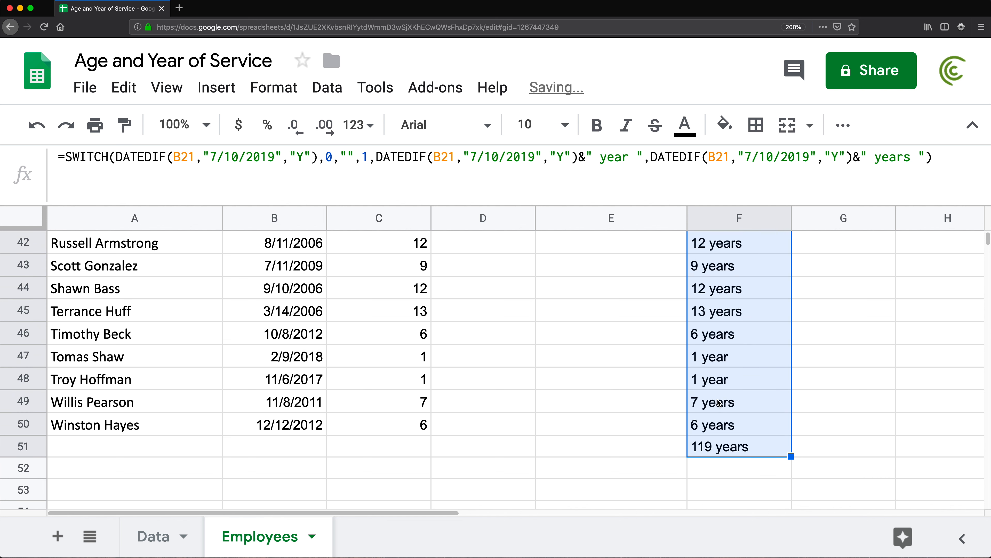
{"action": "left_click", "coordinate": [728, 356]}
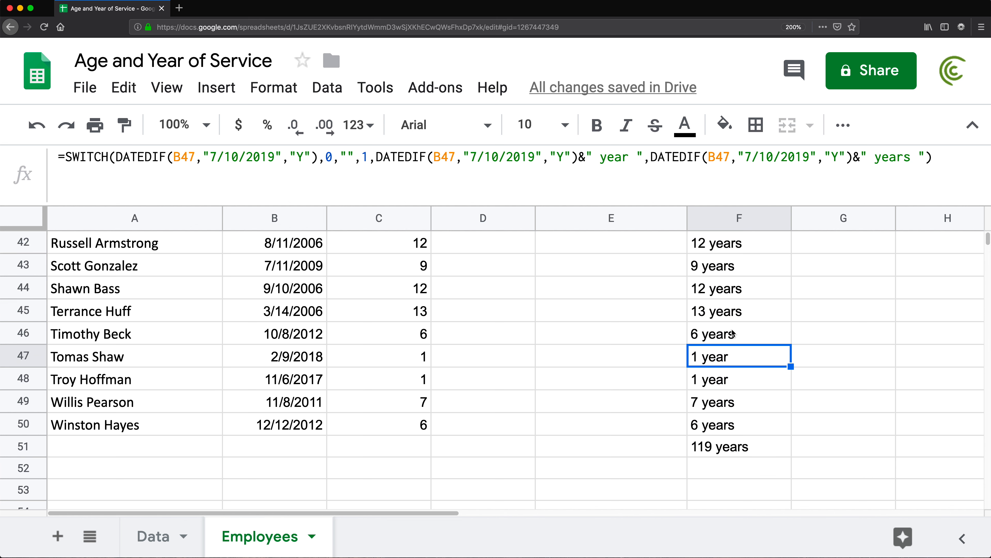
Step: Copy DATEDIF(B2,"7/10/2019","YM")&" months" from E2's formula, leaving the formula itself unchanged
{"action": "scroll", "coordinate": [733, 332], "scroll_direction": "up", "scroll_amount": 14}
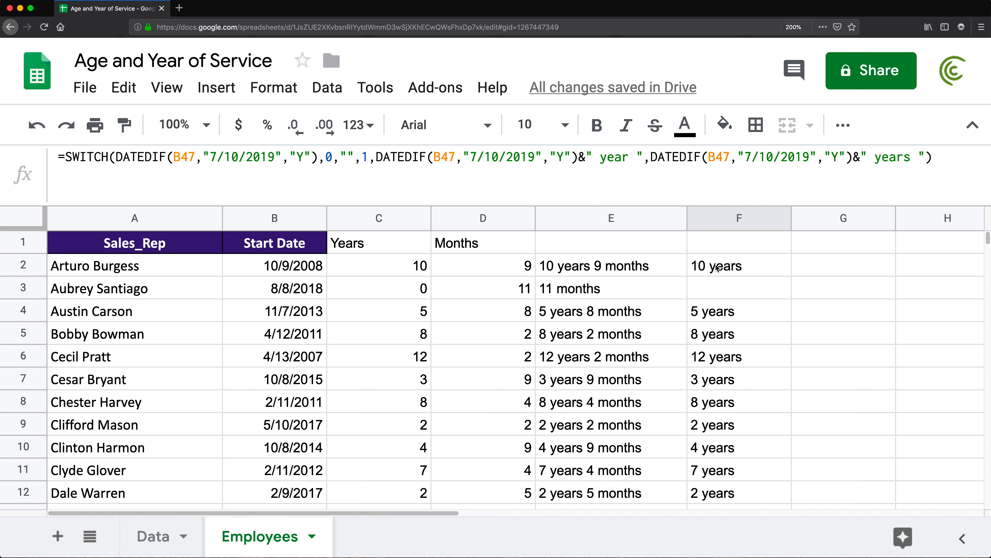
{"action": "double_click", "coordinate": [716, 268]}
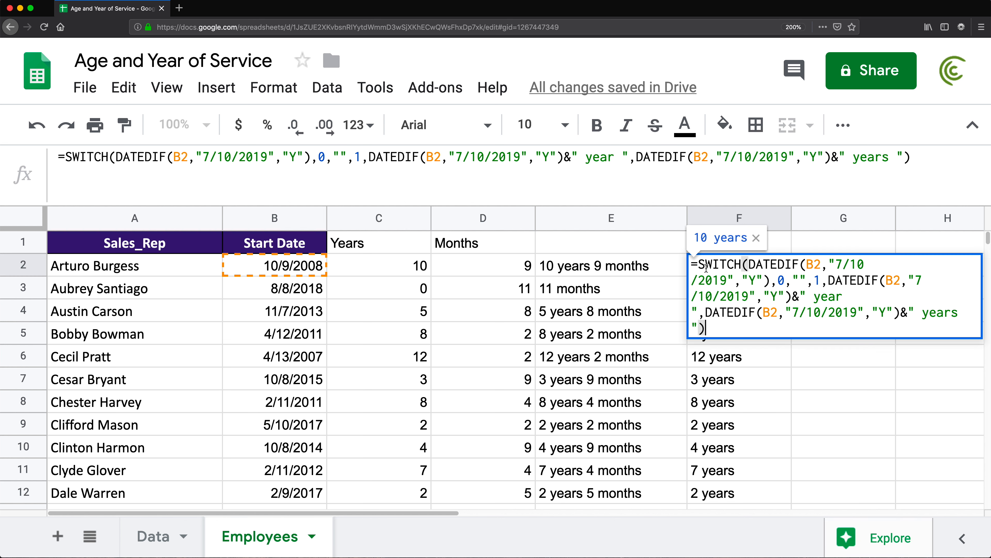
{"action": "key", "text": "Return"}
{"action": "left_click", "coordinate": [629, 273]}
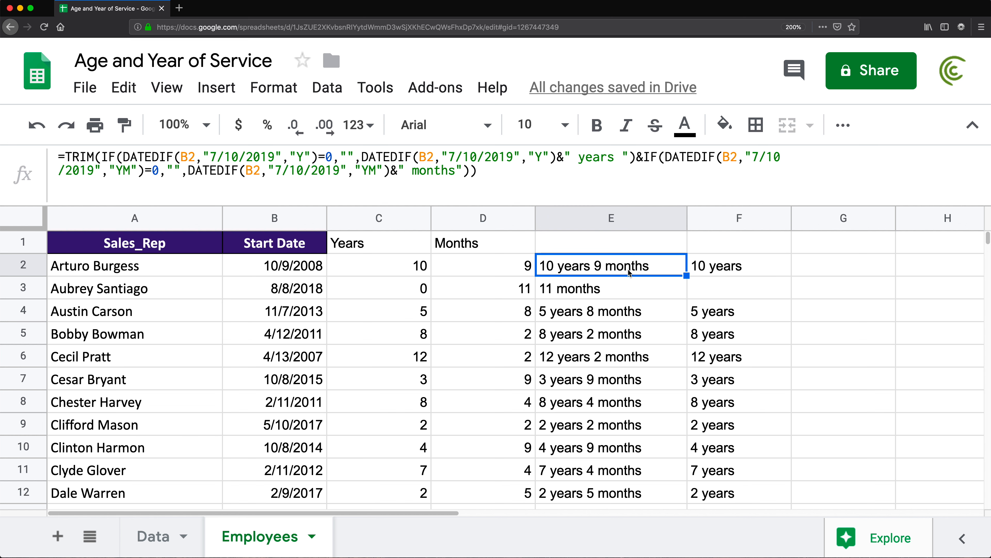
{"action": "double_click", "coordinate": [650, 268]}
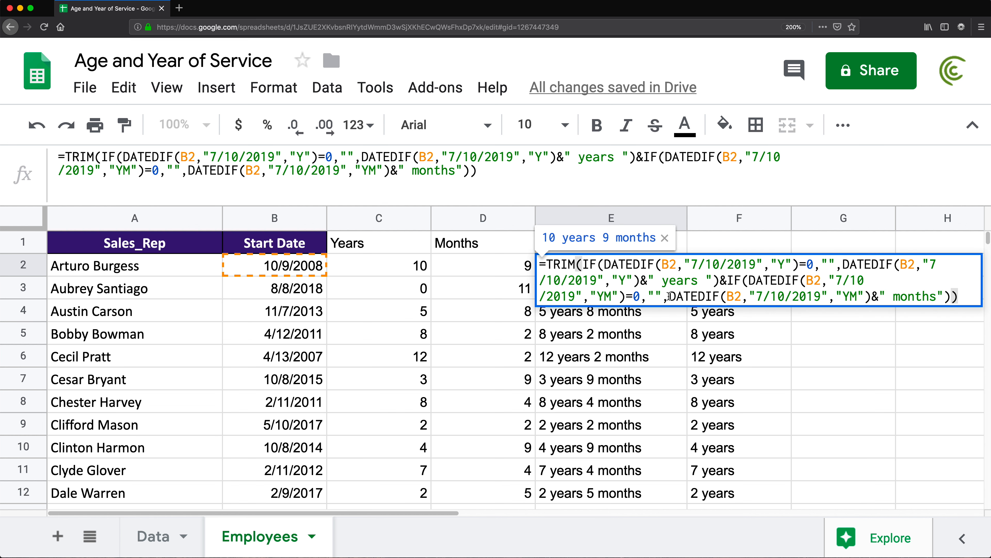
{"action": "left_click_drag", "start_coordinate": [669, 297], "coordinate": [944, 298]}
{"action": "key", "text": "super+c"}
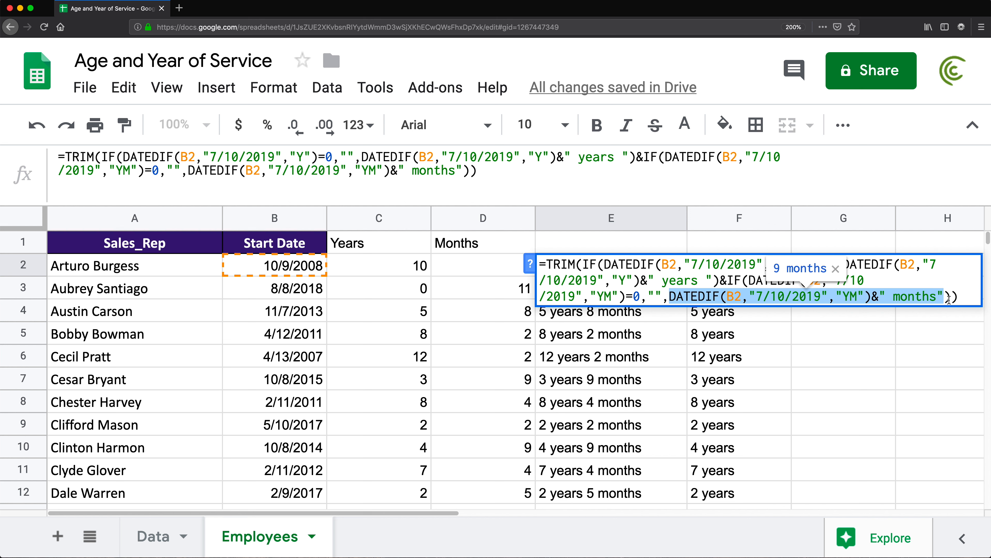
{"action": "key", "text": "Escape"}
Step: Append & and the opening of a second SWITCH function to the end of F2's formula
{"action": "double_click", "coordinate": [732, 266]}
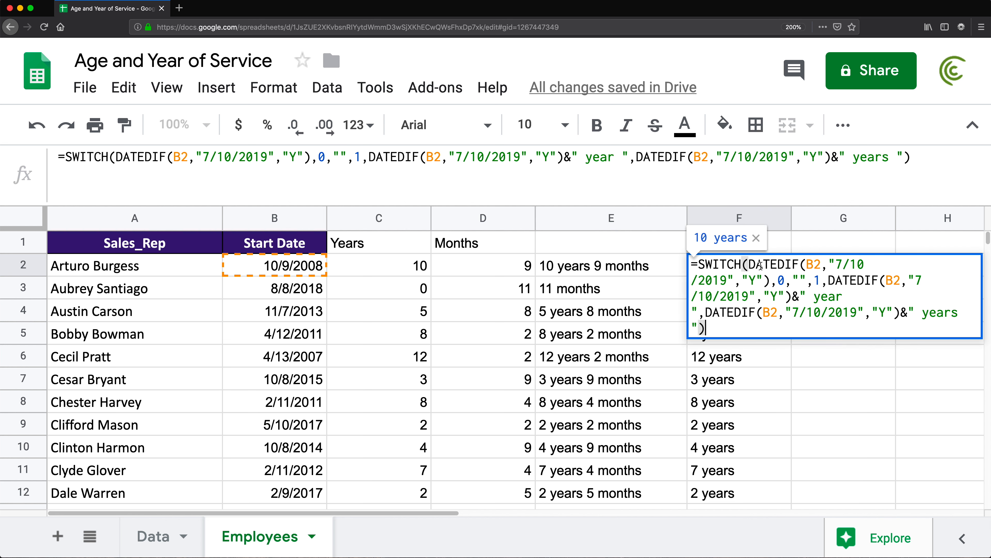
{"action": "key", "text": "ctrl+b"}
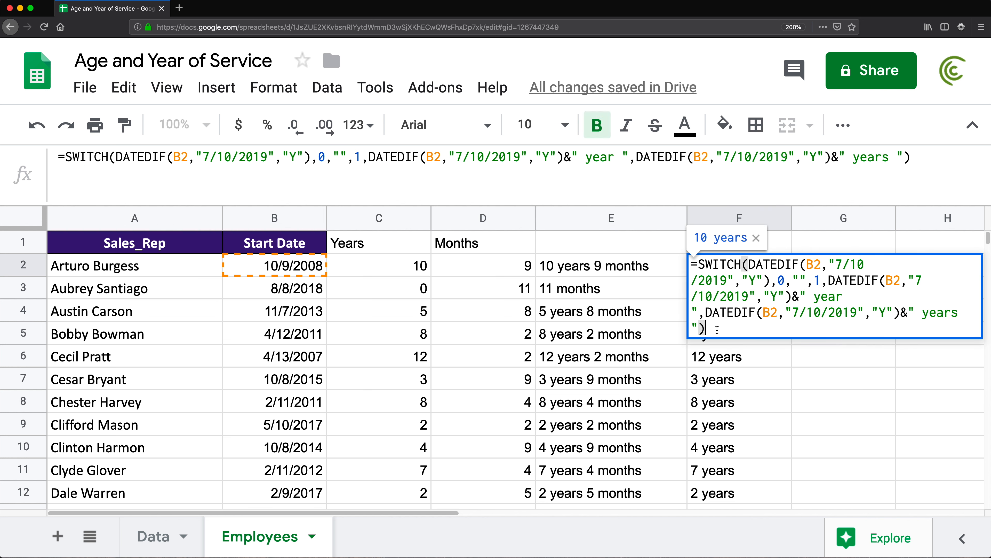
{"action": "type", "text": "&"}
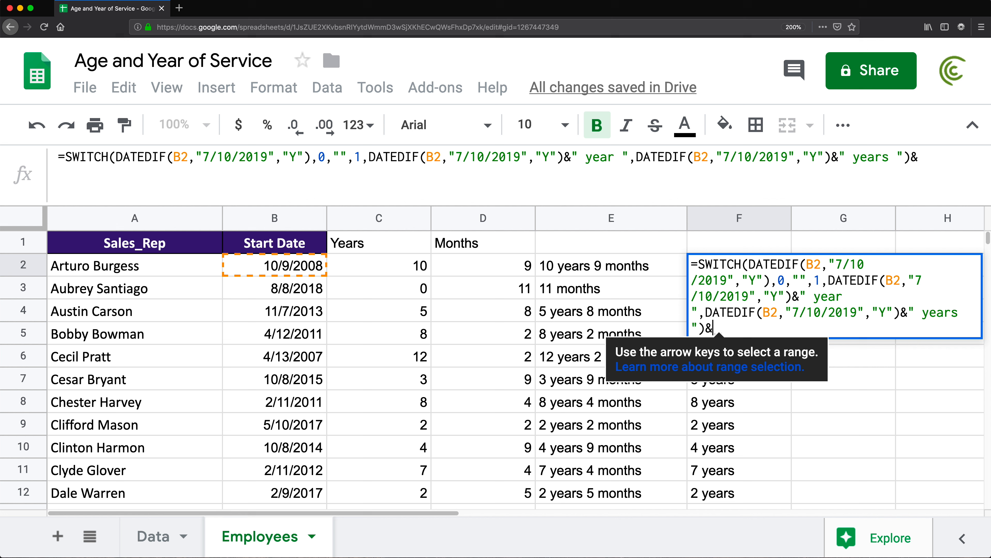
{"action": "type", "text": "SW"}
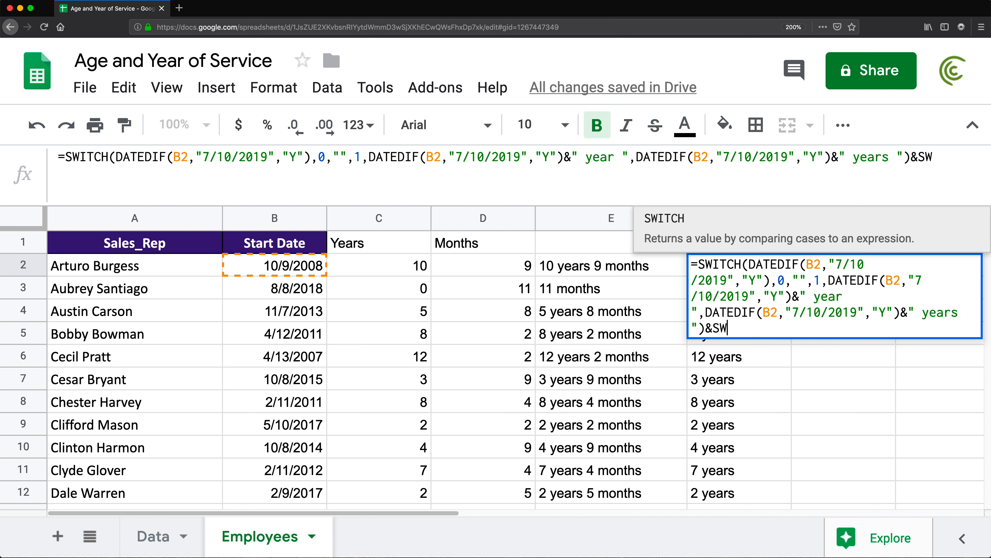
{"action": "key", "text": "Tab"}
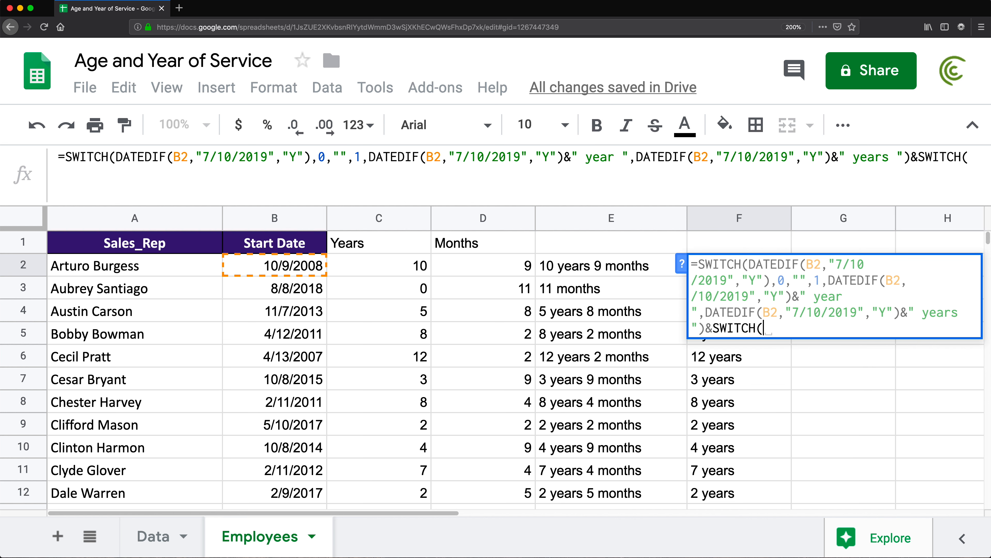
Step: Paste the copied months DATEDIF as the second SWITCH's expression and remove &" months", leaving DATEDIF(B2,"7/10/2019","YM")
{"action": "key", "text": "super+v"}
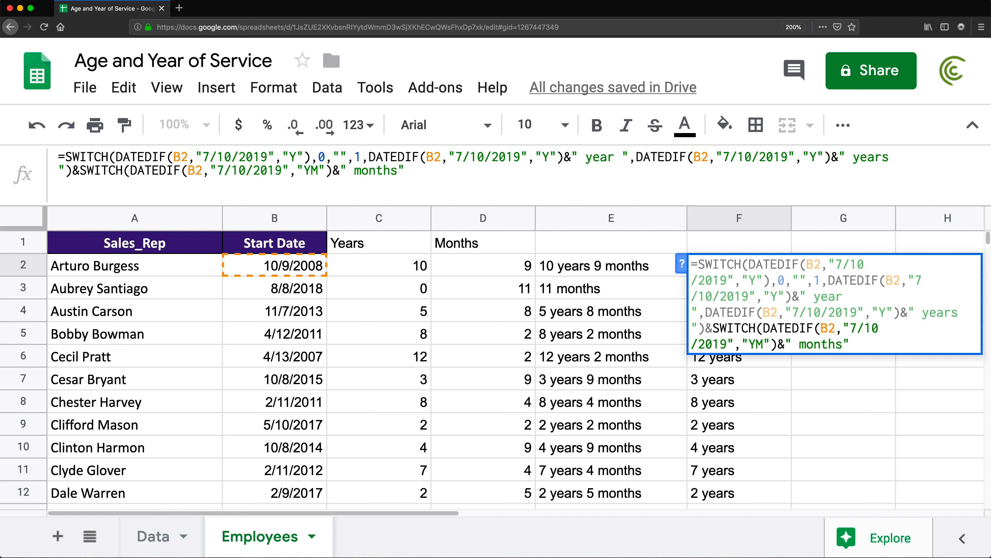
{"action": "key", "text": "BackSpace"}
{"action": "key", "text": "BackSpace"}
{"action": "key", "text": "BackSpace"}
{"action": "key", "text": "BackSpace"}
{"action": "key", "text": "BackSpace"}
{"action": "key", "text": "BackSpace"}
{"action": "key", "text": "BackSpace"}
{"action": "key", "text": "BackSpace"}
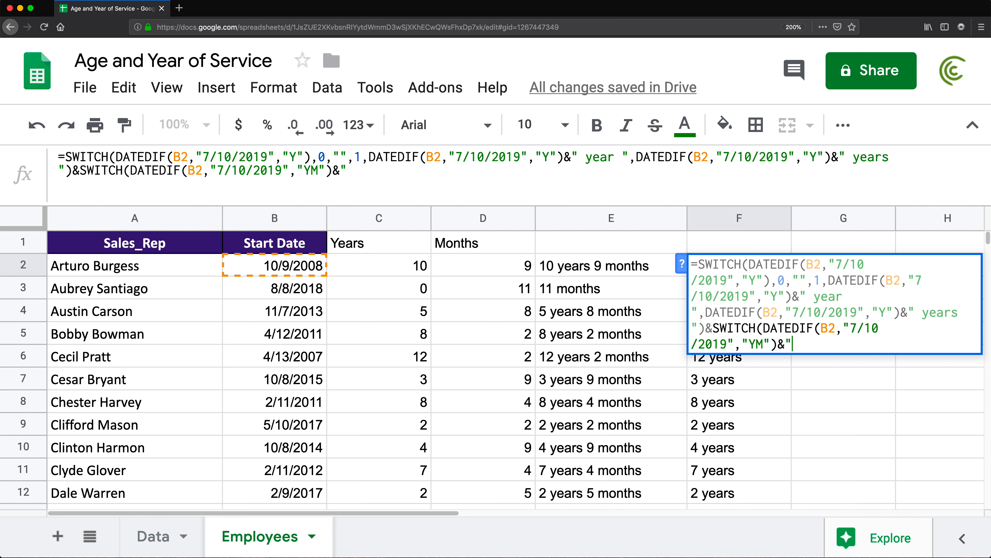
{"action": "key", "text": "BackSpace"}
{"action": "key", "text": "BackSpace"}
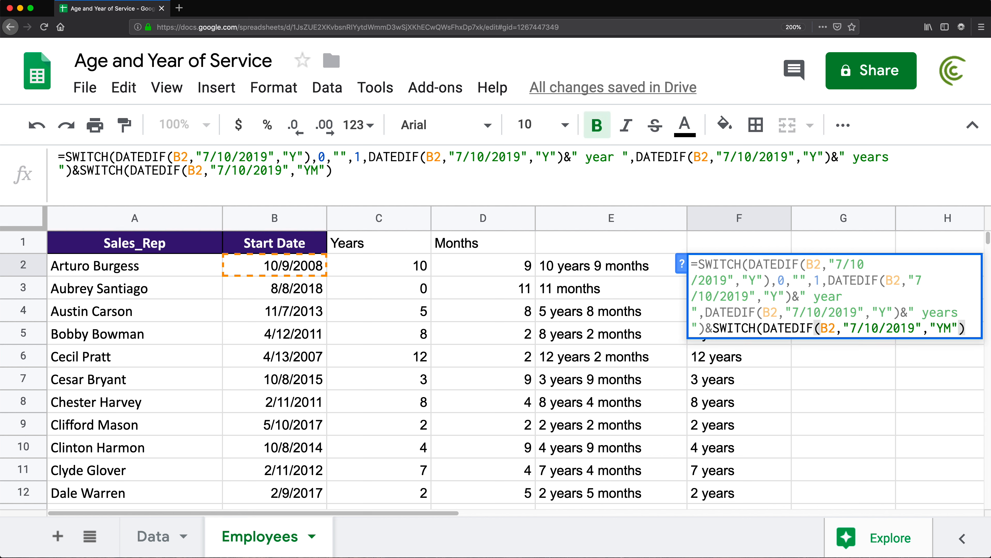
Step: Add case 0 with the empty result "" and the case value 1 to the months SWITCH in F2
{"action": "type", "text": ",0"}
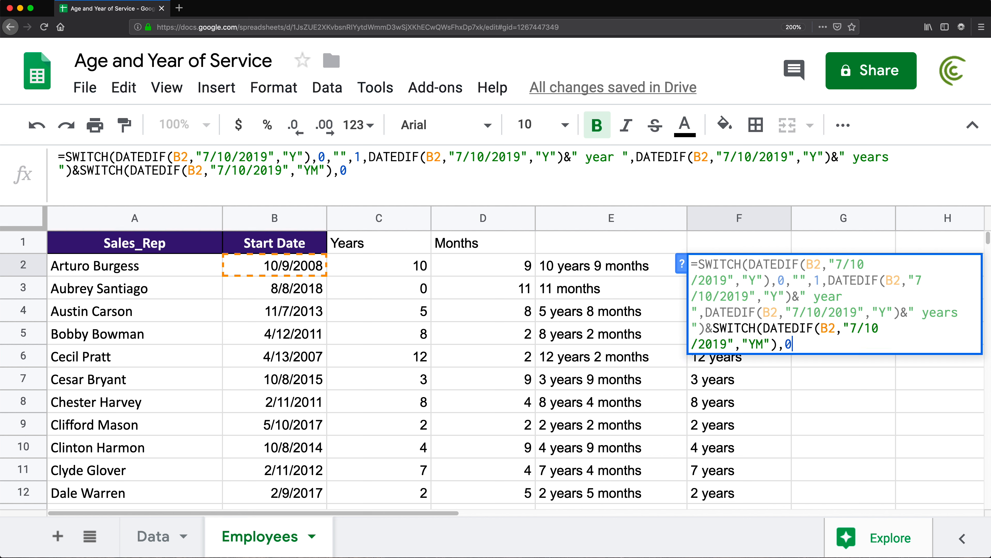
{"action": "type", "text": ",\"\""}
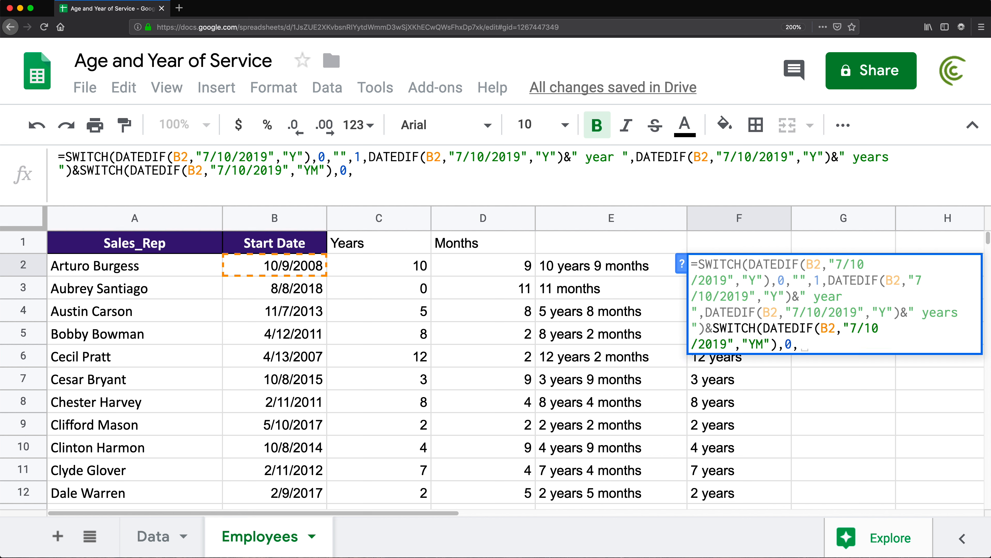
{"action": "type", "text": ",1"}
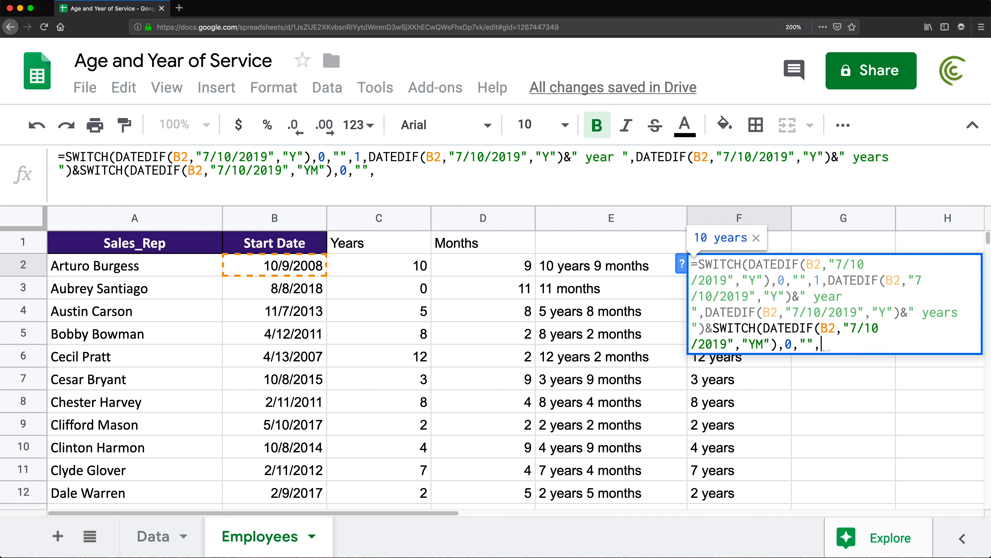
{"action": "type", "text": ","}
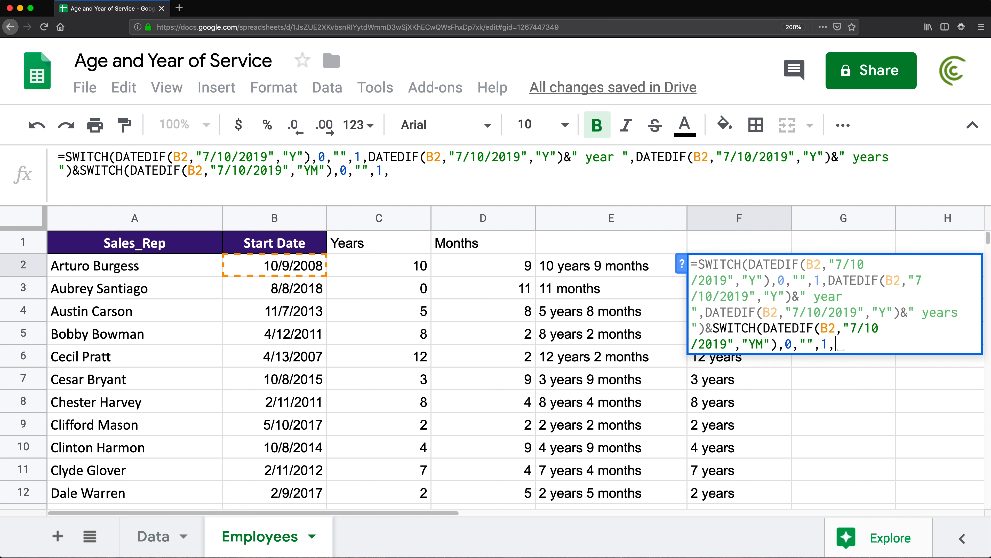
Step: Set the result for case 1 to DATEDIF(B2,"7/10/2019","YM")&" month" with the singular wording, followed by a comma
{"action": "key", "text": "super+v"}
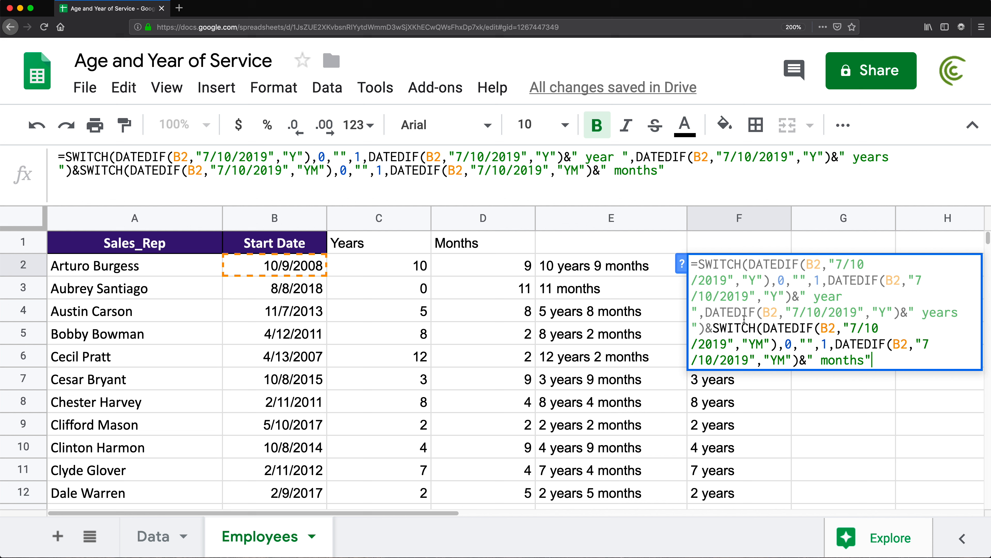
{"action": "left_click", "coordinate": [866, 360]}
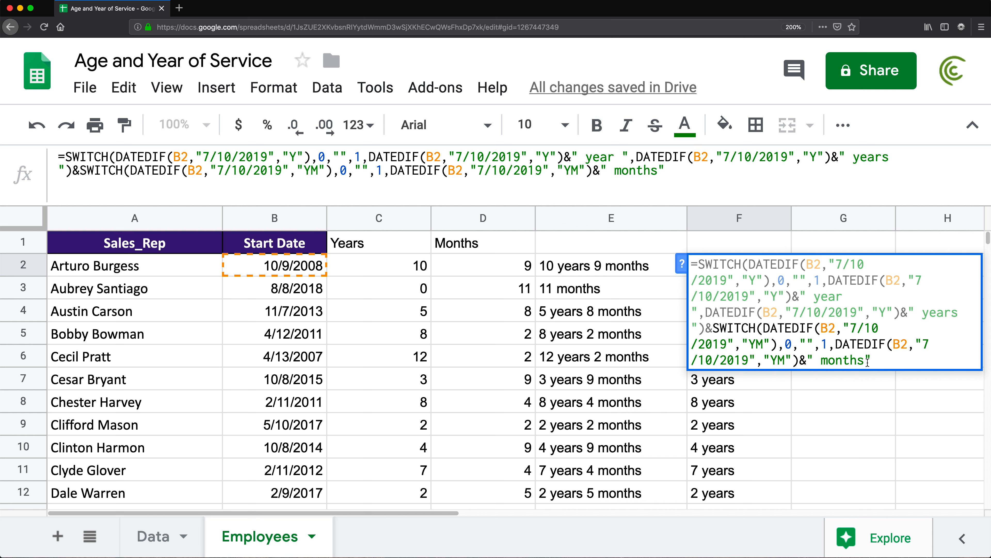
{"action": "key", "text": "BackSpace"}
{"action": "left_click", "coordinate": [873, 360]}
{"action": "type", "text": ","}
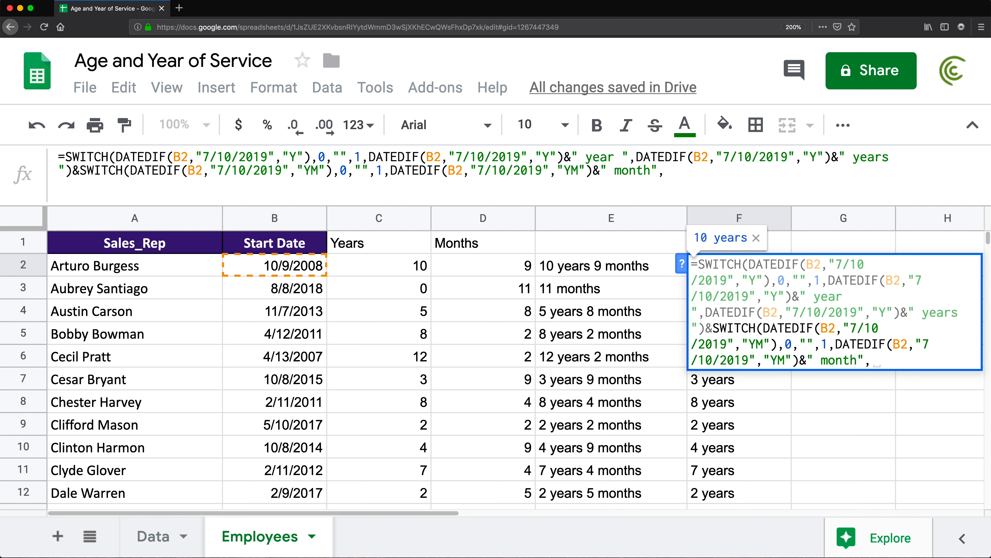
Step: Add DATEDIF(B2,"7/10/2019","YM")&" months" as the default result, close the months SWITCH and enter F2's formula
{"action": "type", "text": "DATEDIF(B2,\"7/10/2019\",\"YM\")&\" months\""}
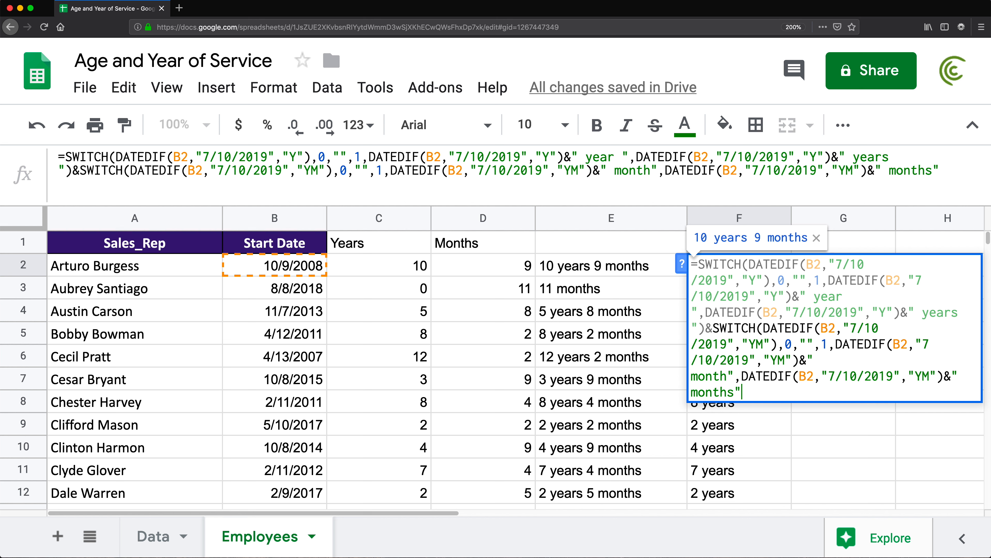
{"action": "type", "text": ")"}
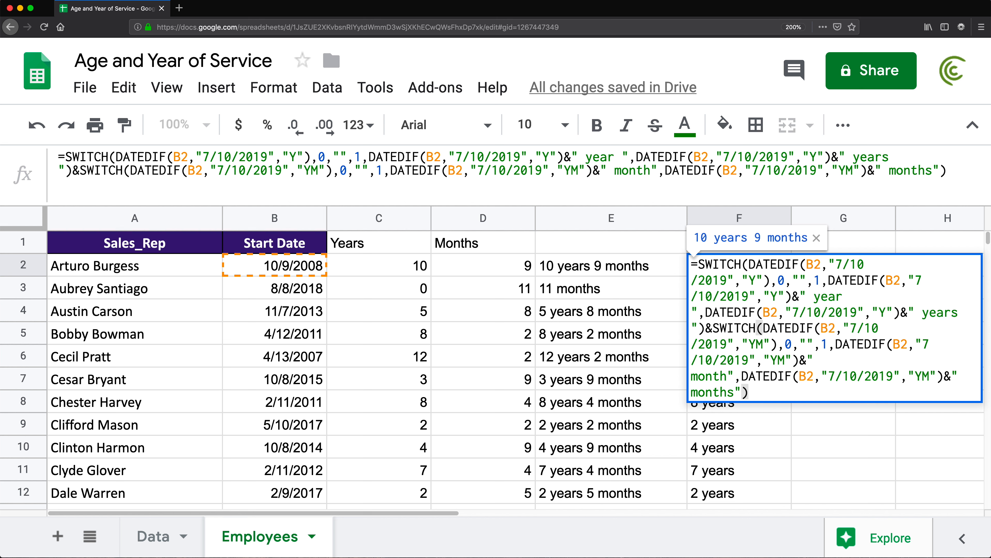
{"action": "key", "text": "Return"}
Step: Fill F2's combined years and months formula down column F through row 51 and clear the surplus cell F51
{"action": "left_click", "coordinate": [777, 266]}
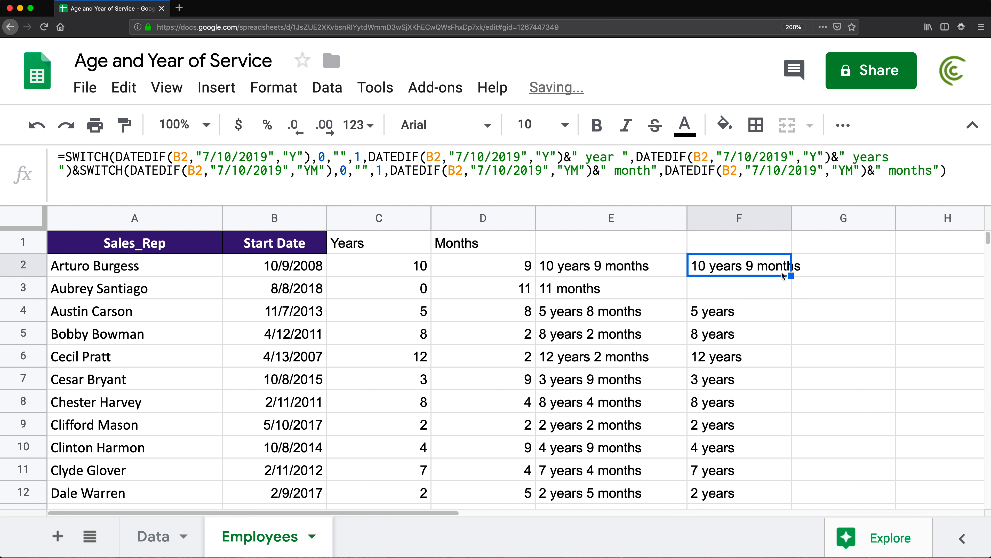
{"action": "left_click_drag", "start_coordinate": [791, 275], "coordinate": [764, 406]}
{"action": "left_click", "coordinate": [733, 401]}
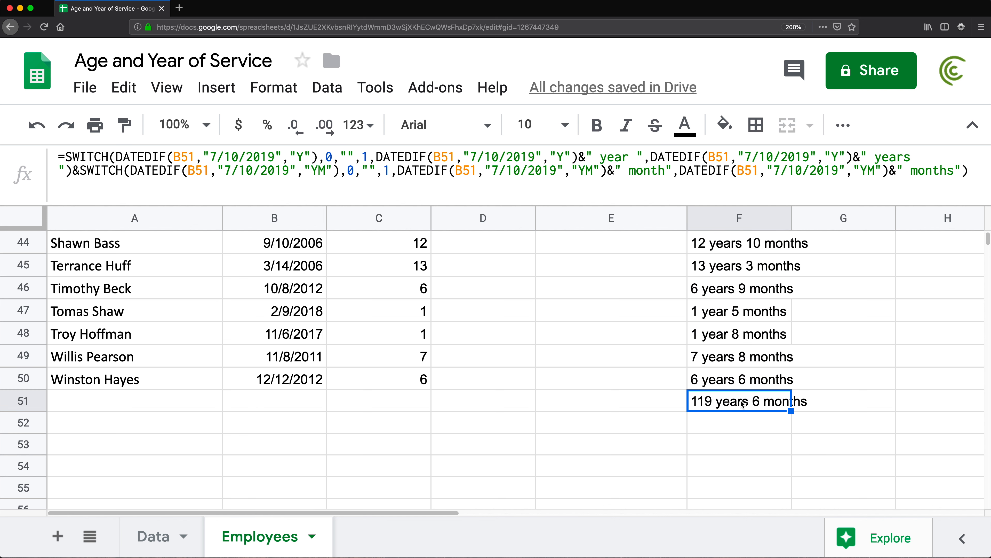
{"action": "key", "text": "Delete"}
Step: Widen column F slightly so the full years and months text fits inside its cells
{"action": "scroll", "coordinate": [737, 365], "scroll_direction": "up", "scroll_amount": 5}
{"action": "scroll", "coordinate": [737, 365], "scroll_direction": "up", "scroll_amount": 6}
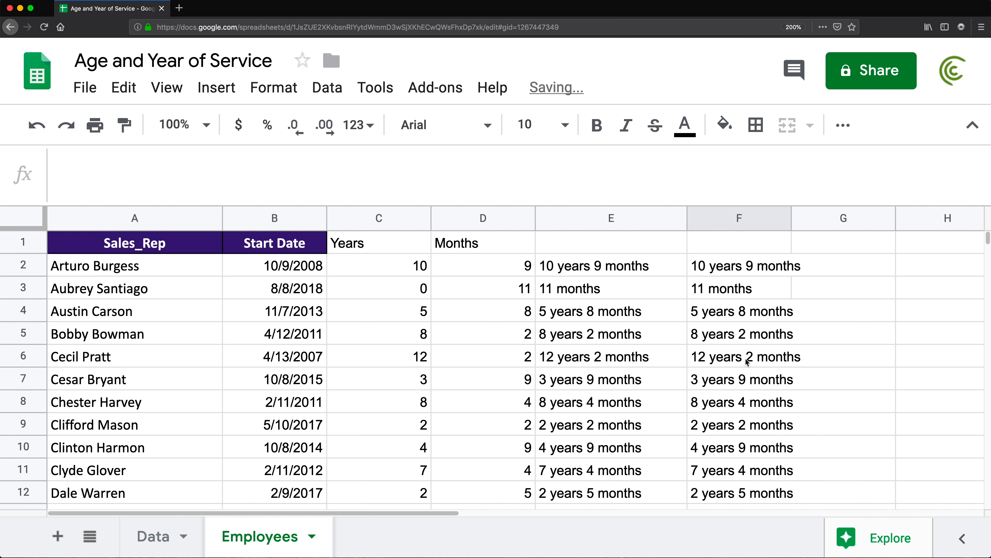
{"action": "left_click", "coordinate": [730, 268]}
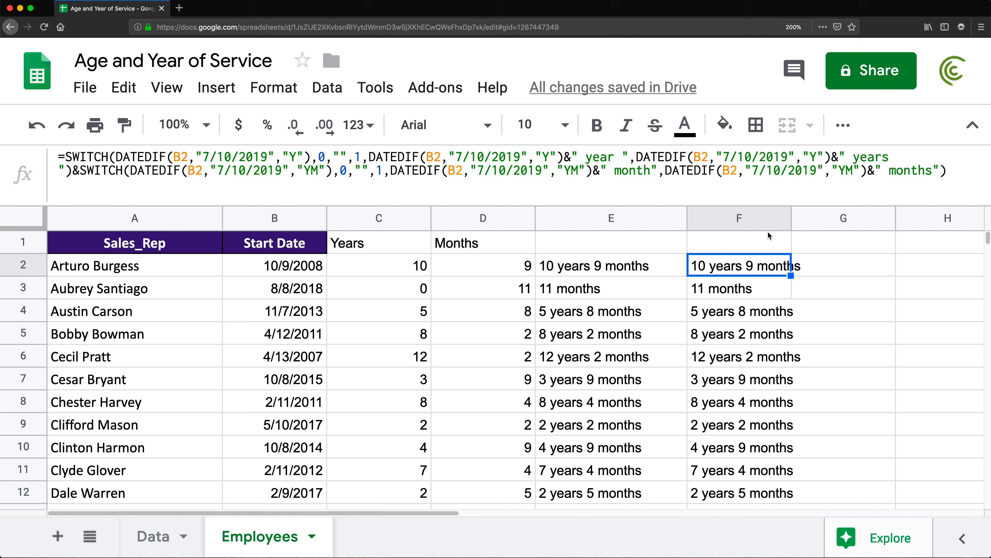
{"action": "left_click", "coordinate": [793, 213]}
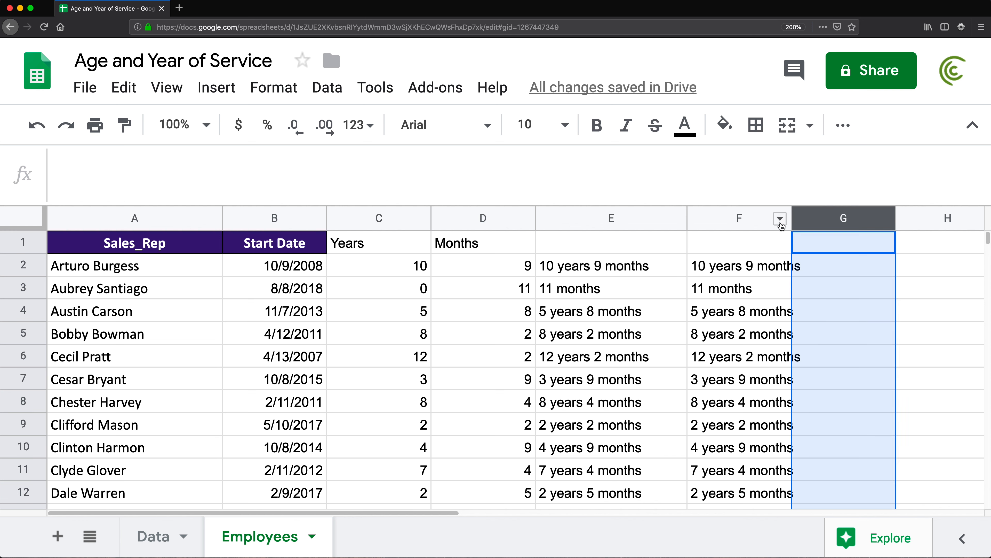
{"action": "left_click_drag", "start_coordinate": [792, 218], "coordinate": [813, 217]}
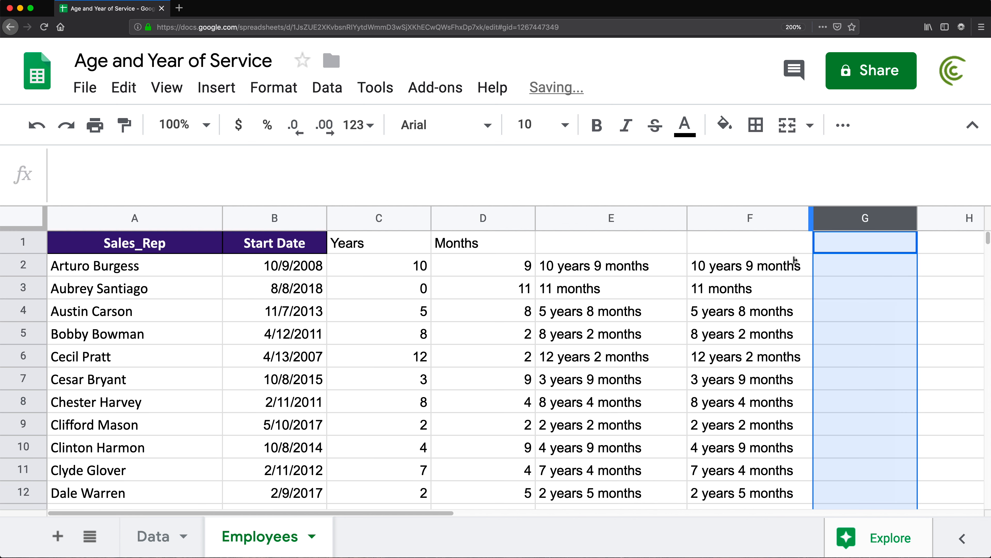
Step: Compare column F's text with the Years and Months columns, checking F3 and the zero-month case in D15
{"action": "left_click", "coordinate": [757, 292]}
{"action": "scroll", "coordinate": [760, 313], "scroll_direction": "down", "scroll_amount": 2}
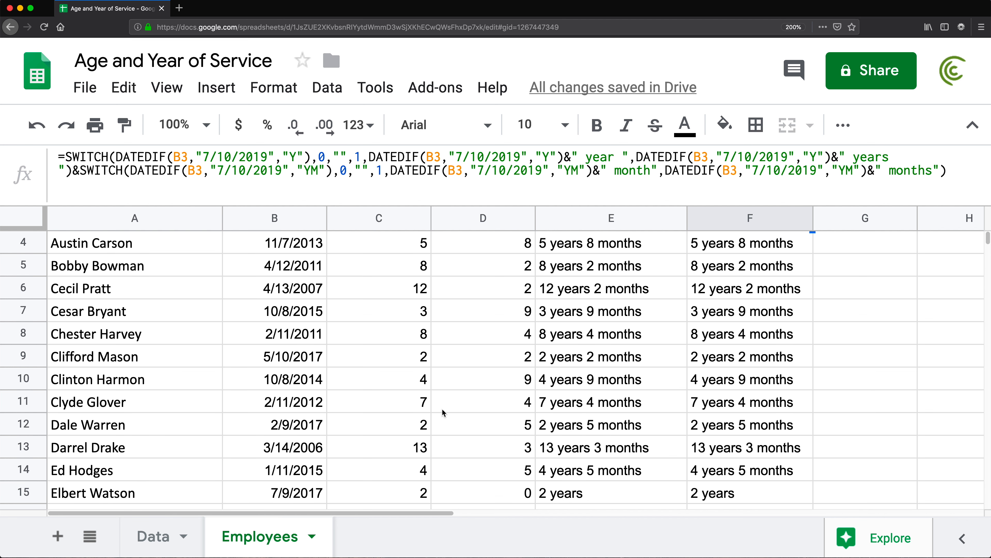
{"action": "scroll", "coordinate": [445, 336], "scroll_direction": "down", "scroll_amount": 1}
{"action": "scroll", "coordinate": [445, 340], "scroll_direction": "up", "scroll_amount": 2}
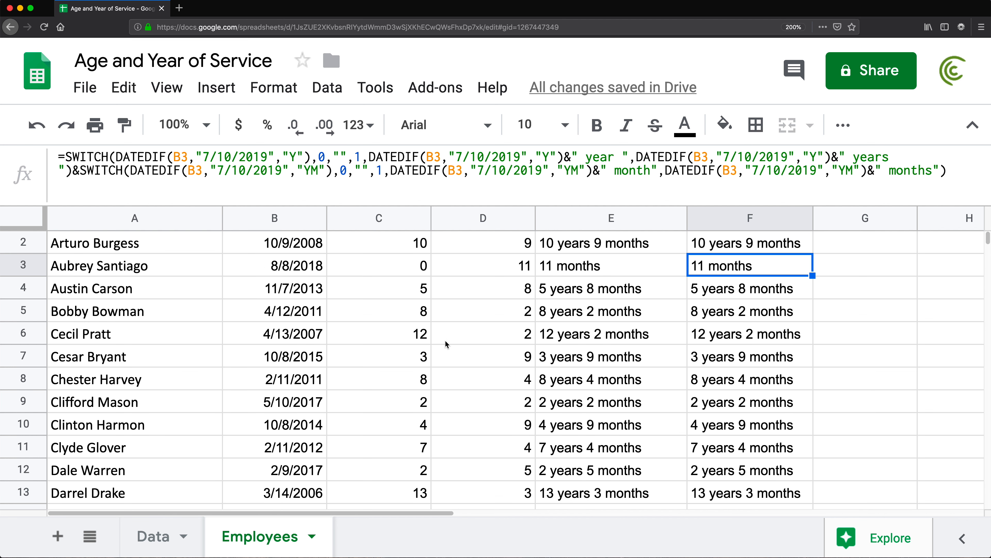
{"action": "scroll", "coordinate": [447, 338], "scroll_direction": "down", "scroll_amount": 2}
{"action": "scroll", "coordinate": [457, 348], "scroll_direction": "down", "scroll_amount": 3}
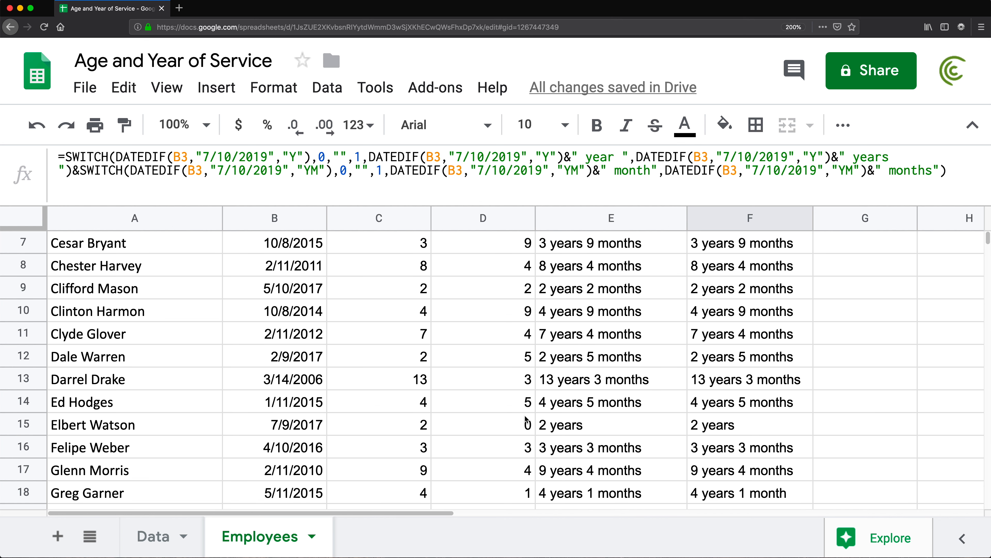
{"action": "left_click", "coordinate": [521, 426]}
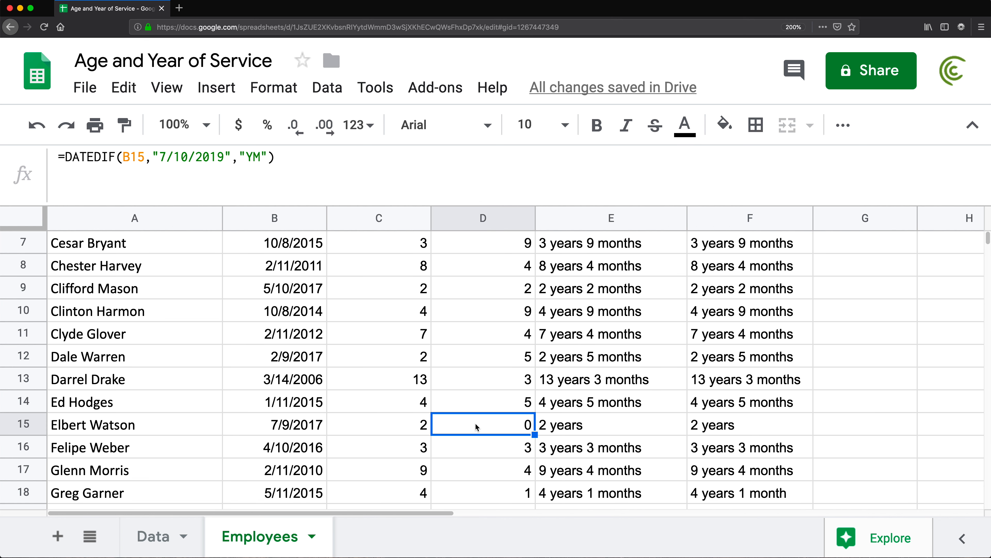
Step: Compare the combined text in F18 with the Years and Months values in C18:D18 to check the singular month wording
{"action": "scroll", "coordinate": [475, 426], "scroll_direction": "down", "scroll_amount": 2}
{"action": "left_click", "coordinate": [406, 450]}
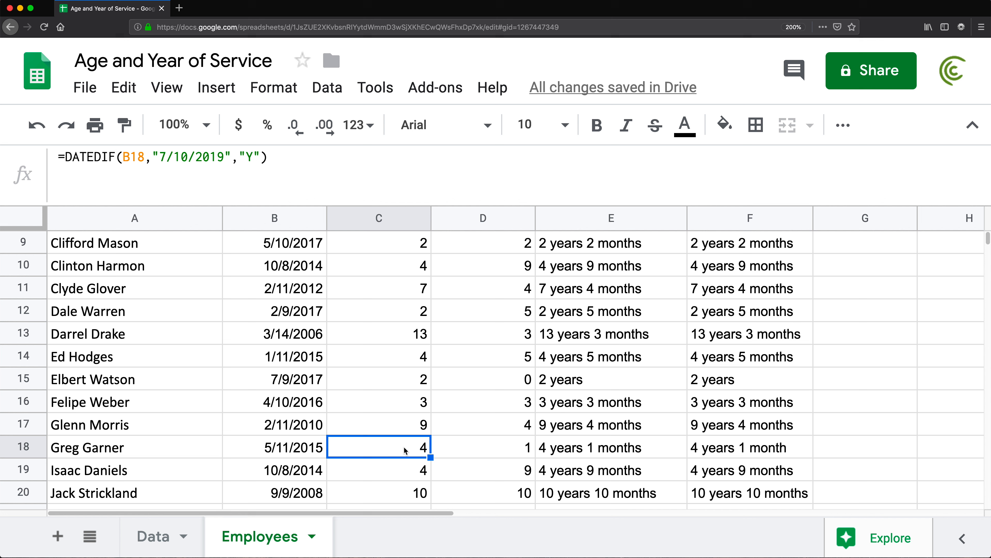
{"action": "left_click", "coordinate": [714, 455]}
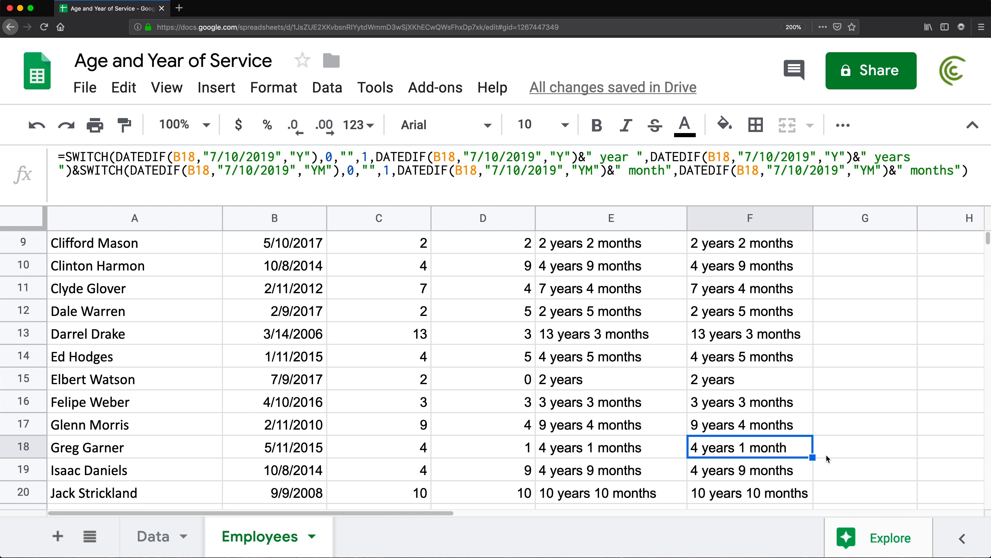
{"action": "left_click_drag", "start_coordinate": [426, 450], "coordinate": [488, 451]}
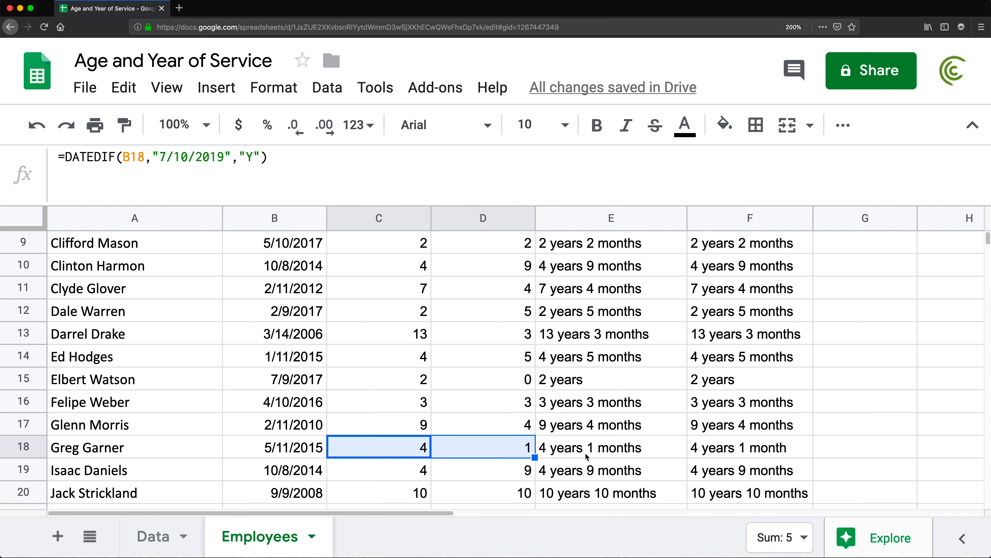
Step: Examine column F further down, checking the singular year wording in F47 and F48 against the Years in column C
{"action": "scroll", "coordinate": [587, 457], "scroll_direction": "down", "scroll_amount": 3}
{"action": "scroll", "coordinate": [453, 320], "scroll_direction": "down", "scroll_amount": 3}
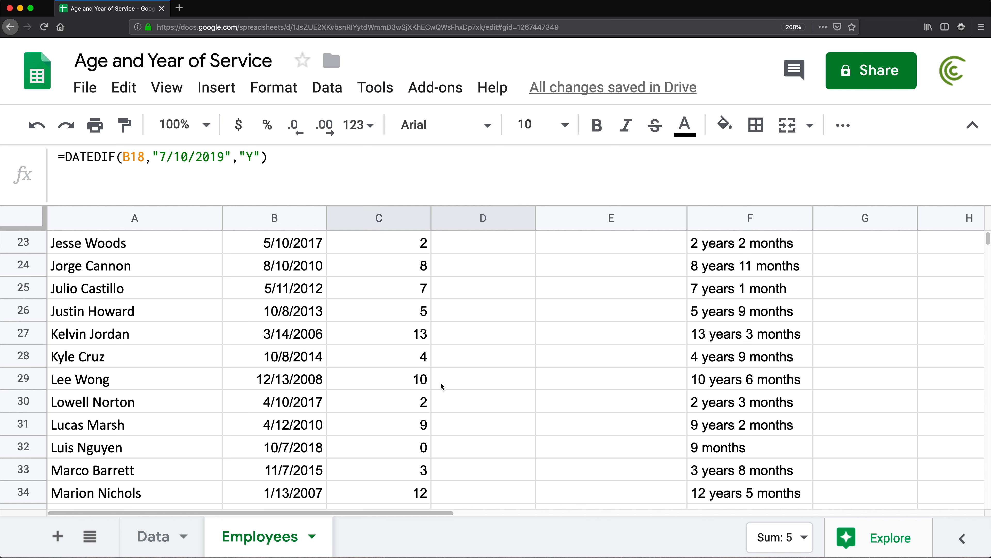
{"action": "scroll", "coordinate": [423, 380], "scroll_direction": "down", "scroll_amount": 7}
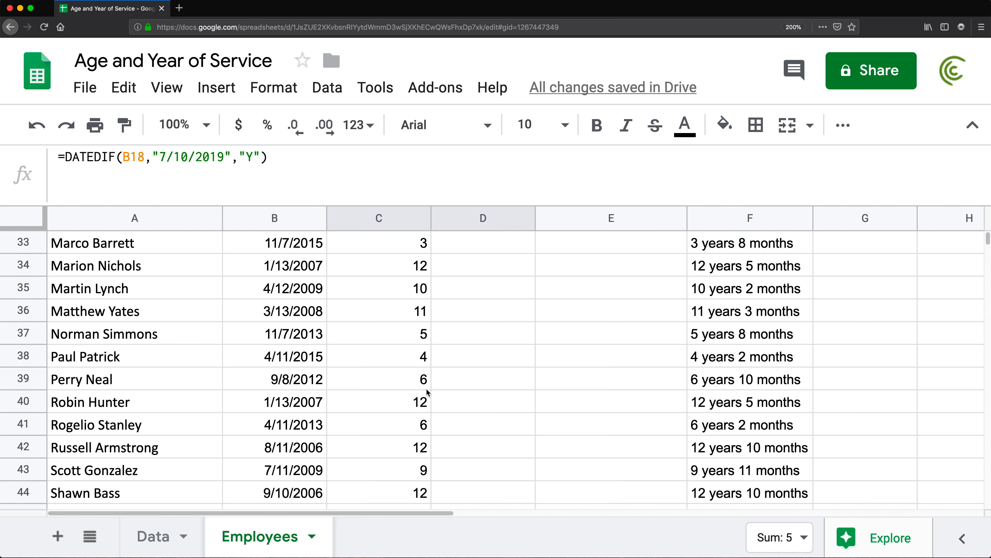
{"action": "scroll", "coordinate": [423, 410], "scroll_direction": "down", "scroll_amount": 2}
{"action": "left_click_drag", "start_coordinate": [409, 449], "coordinate": [414, 471]}
{"action": "left_click", "coordinate": [773, 451]}
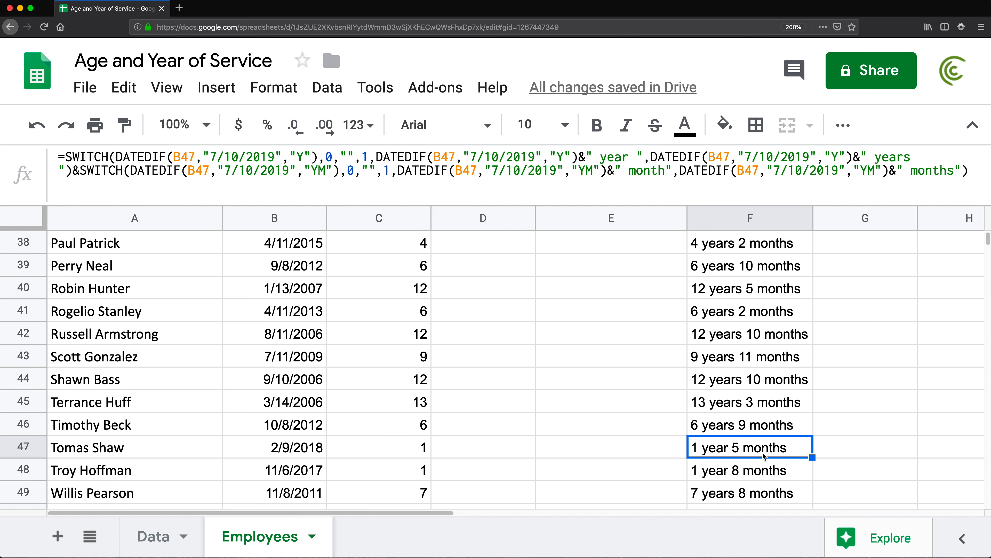
{"action": "left_click", "coordinate": [763, 473]}
{"action": "scroll", "coordinate": [763, 475], "scroll_direction": "down", "scroll_amount": 3}
Step: Wrap F2's entire combined SWITCH formula in TRIM() to remove surplus spaces and enter it
{"action": "scroll", "coordinate": [762, 343], "scroll_direction": "up", "scroll_amount": 15}
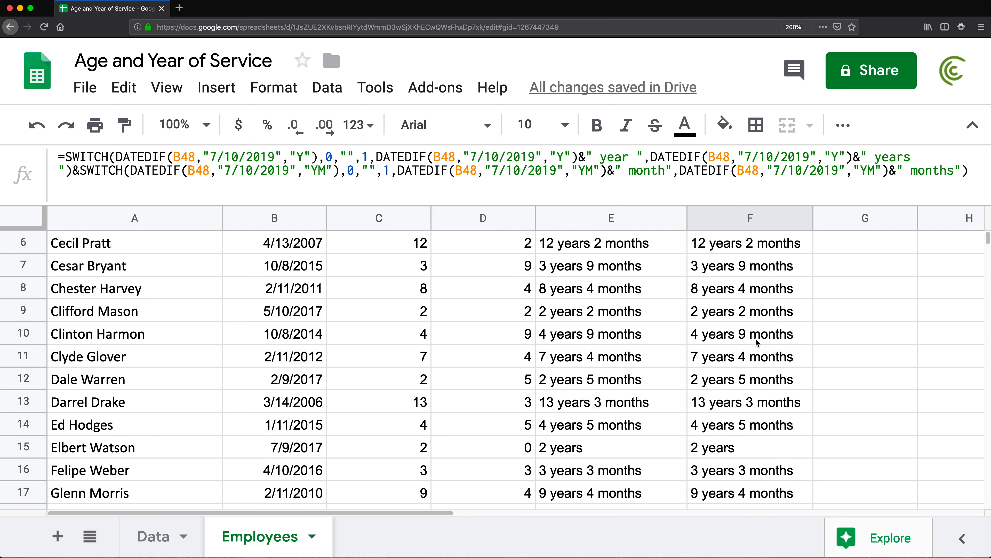
{"action": "left_click", "coordinate": [727, 272]}
{"action": "double_click", "coordinate": [727, 272]}
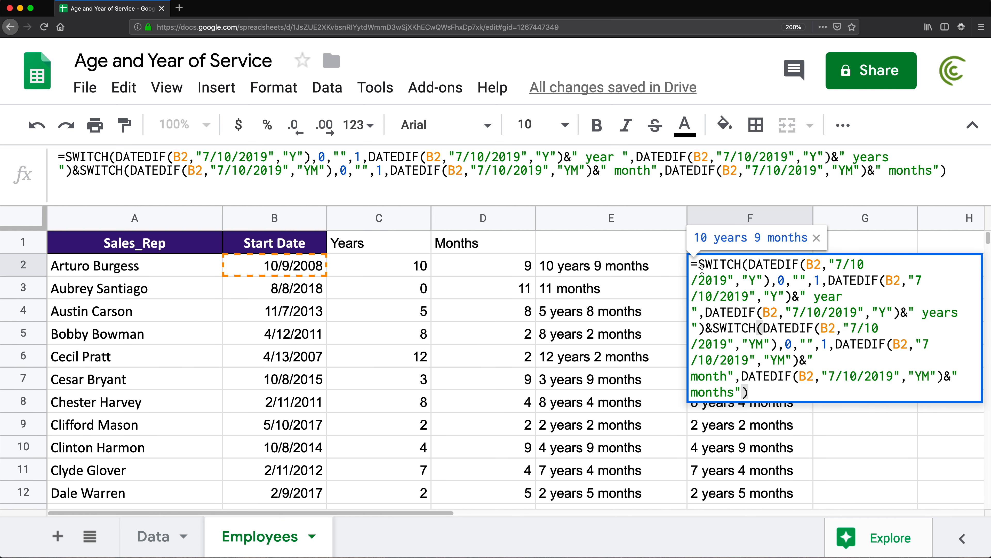
{"action": "left_click", "coordinate": [699, 265]}
{"action": "type", "text": "TRIM("}
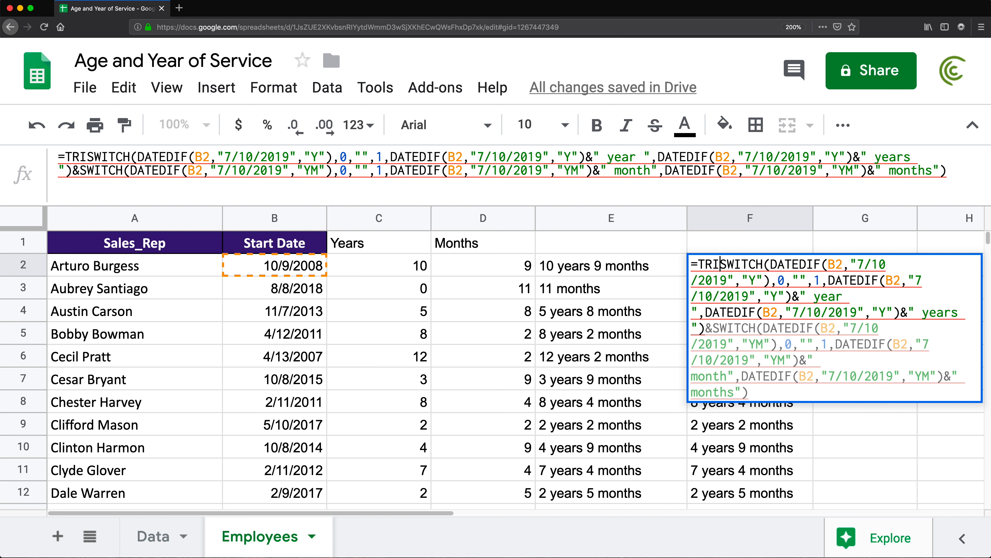
{"action": "left_click", "coordinate": [788, 393]}
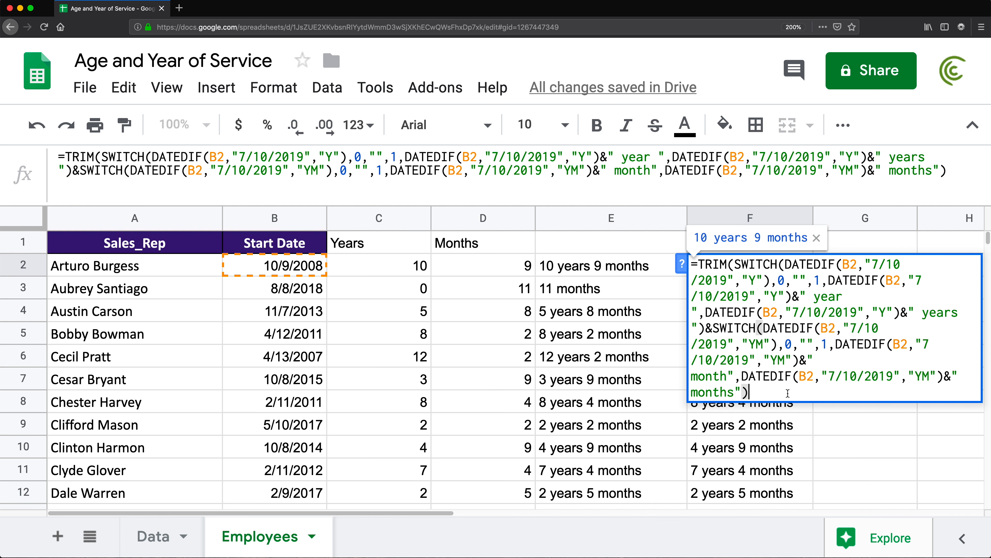
{"action": "type", "text": ")"}
{"action": "key", "text": "Return"}
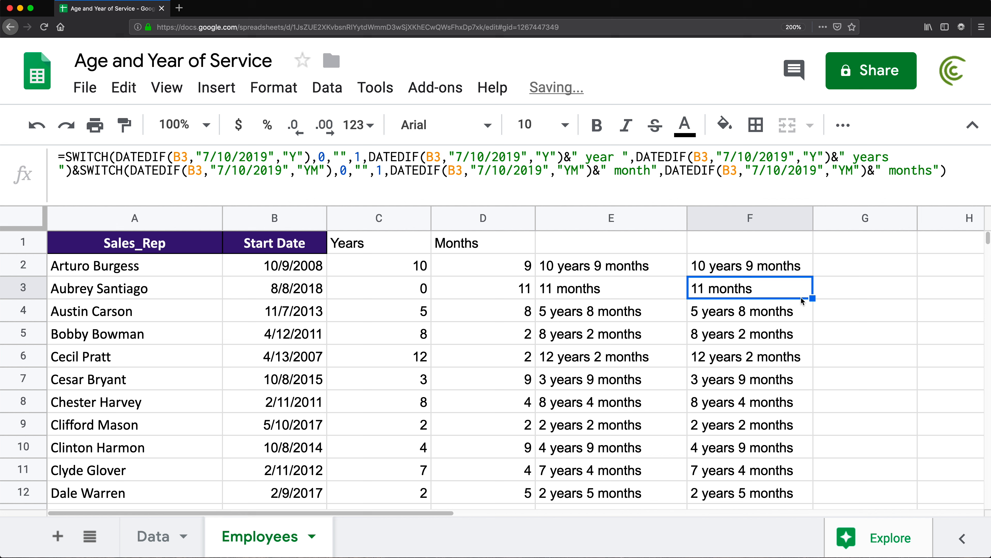
Step: Fill F2's TRIM formula down column F through row 21 and return to cell F2
{"action": "left_click", "coordinate": [801, 260]}
{"action": "left_click_drag", "start_coordinate": [813, 275], "coordinate": [813, 503]}
{"action": "scroll", "coordinate": [812, 391], "scroll_direction": "down", "scroll_amount": 3}
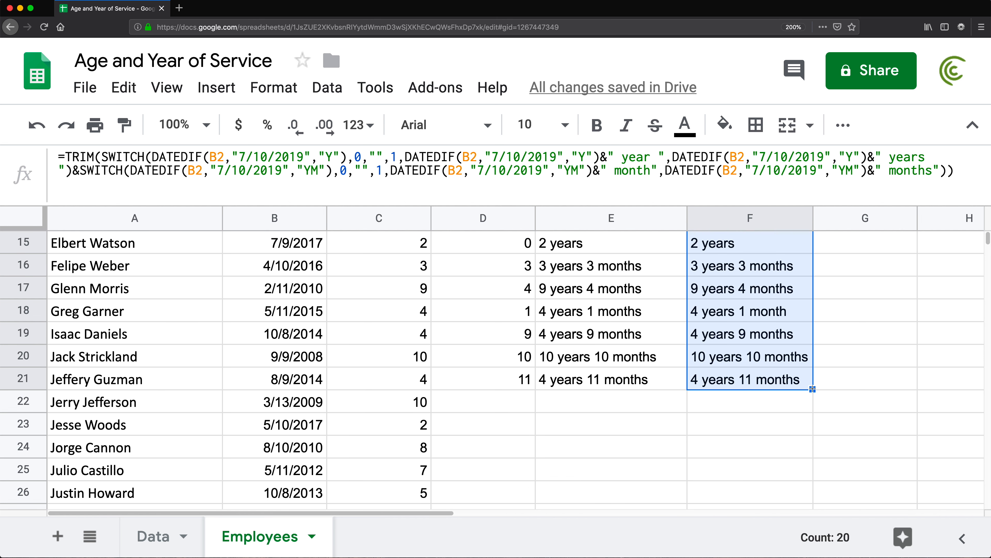
{"action": "left_click", "coordinate": [767, 361]}
{"action": "key", "text": "ctrl+Up"}
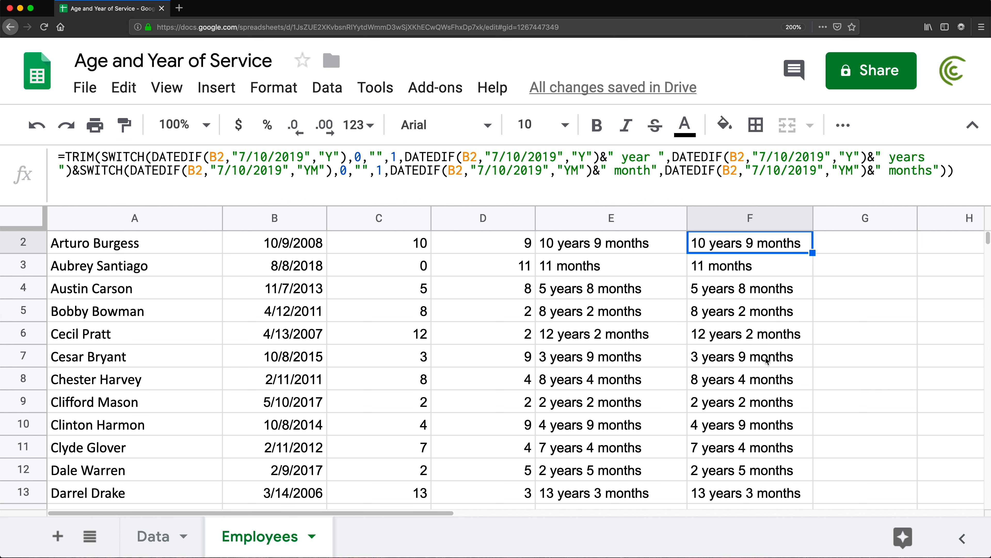